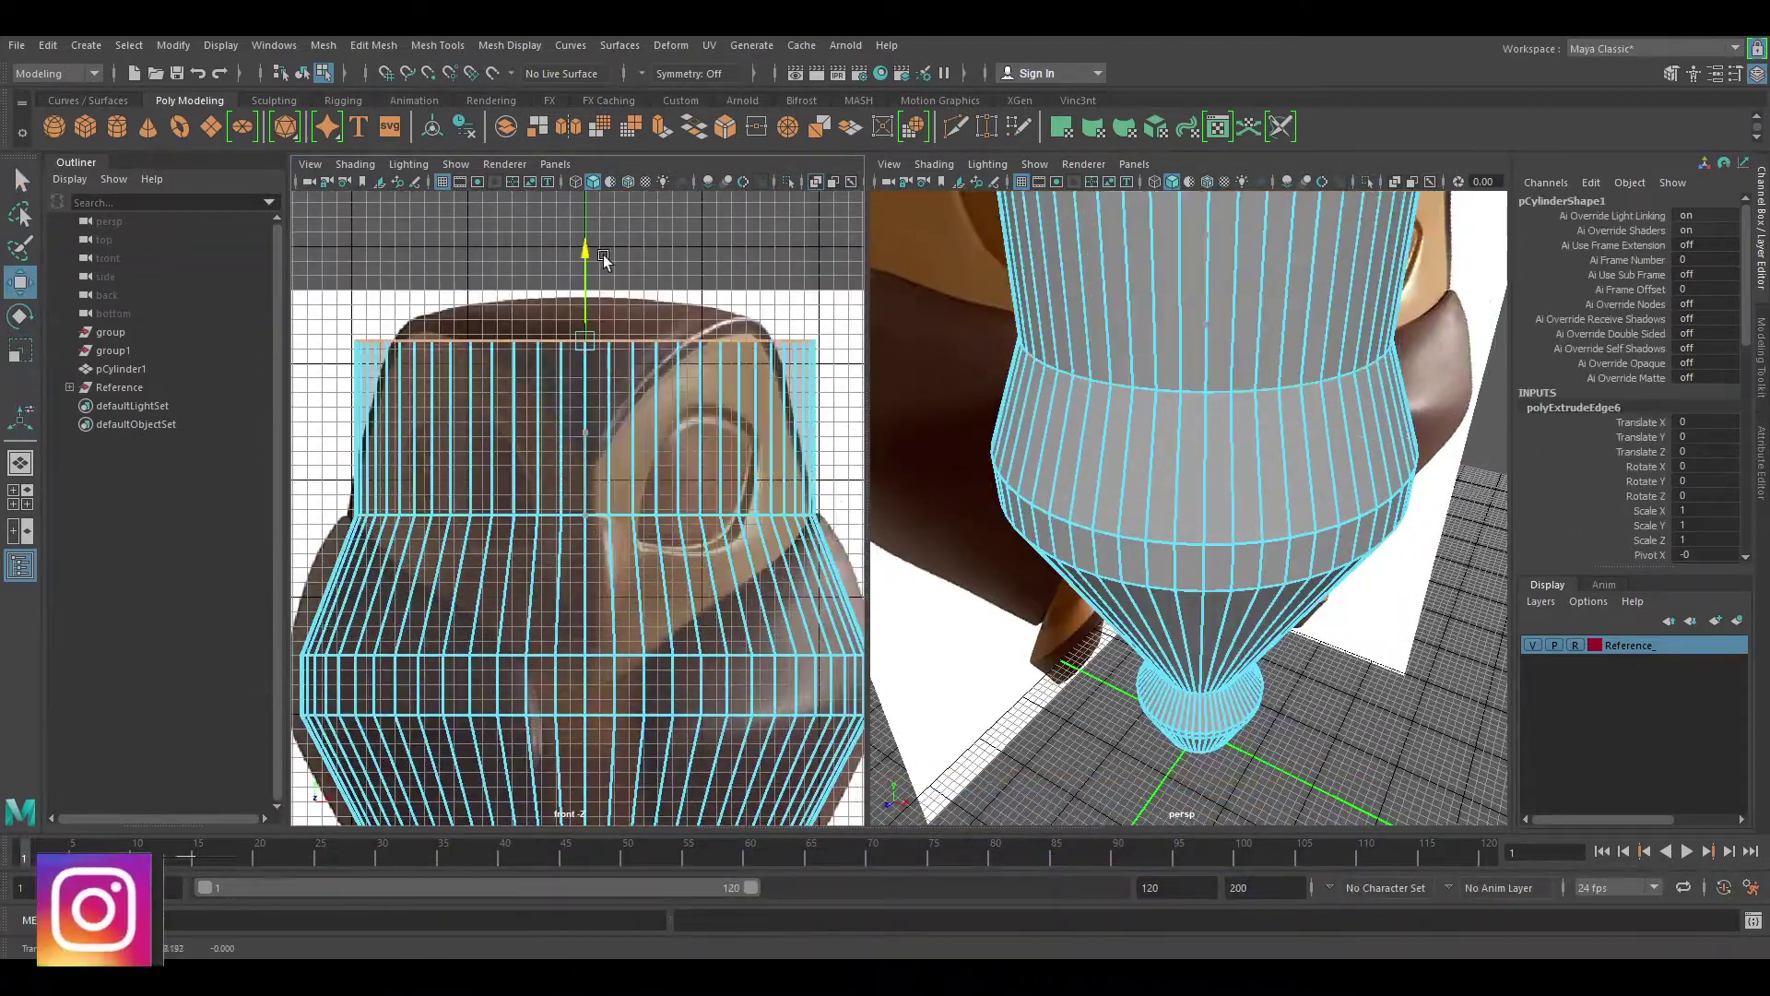
# Step: Raise and taper the torso's top edge ring, extrude another ring, and select an edge loop
pyautogui.moveTo(583, 376); pyautogui.dragTo(582, 284)
pyautogui.press('r')
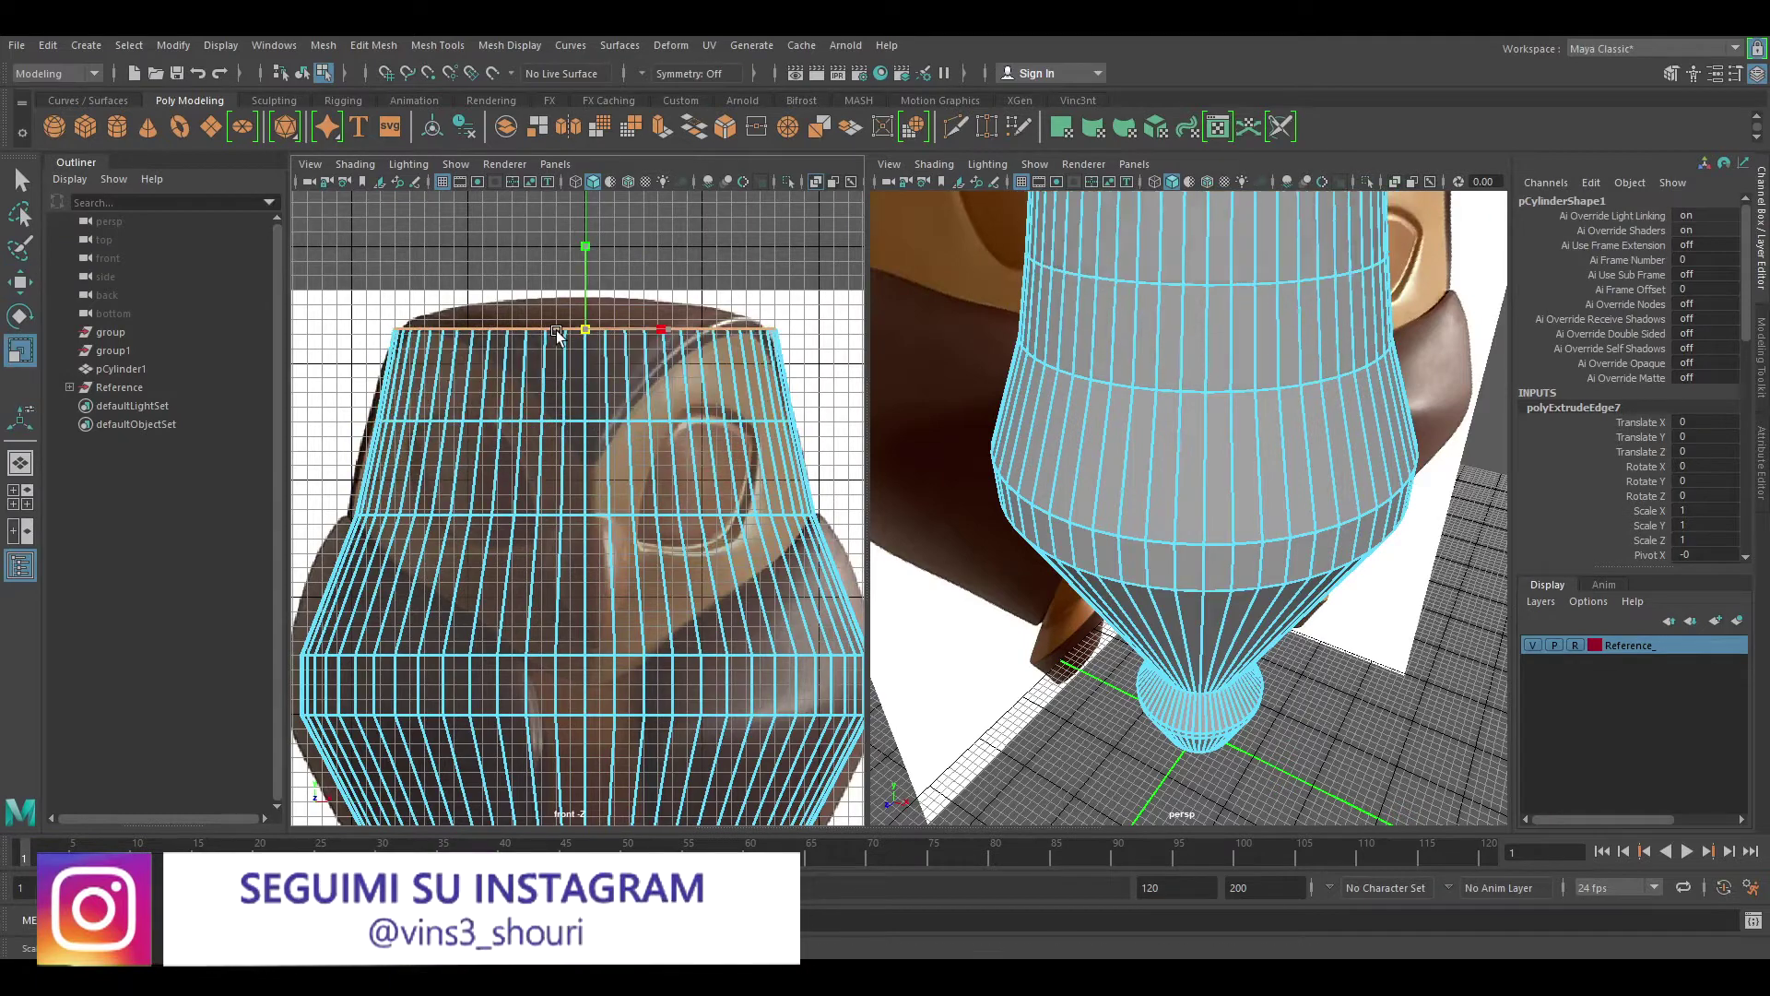
pyautogui.hotkey('ctrl', 'e')
pyautogui.press('r')
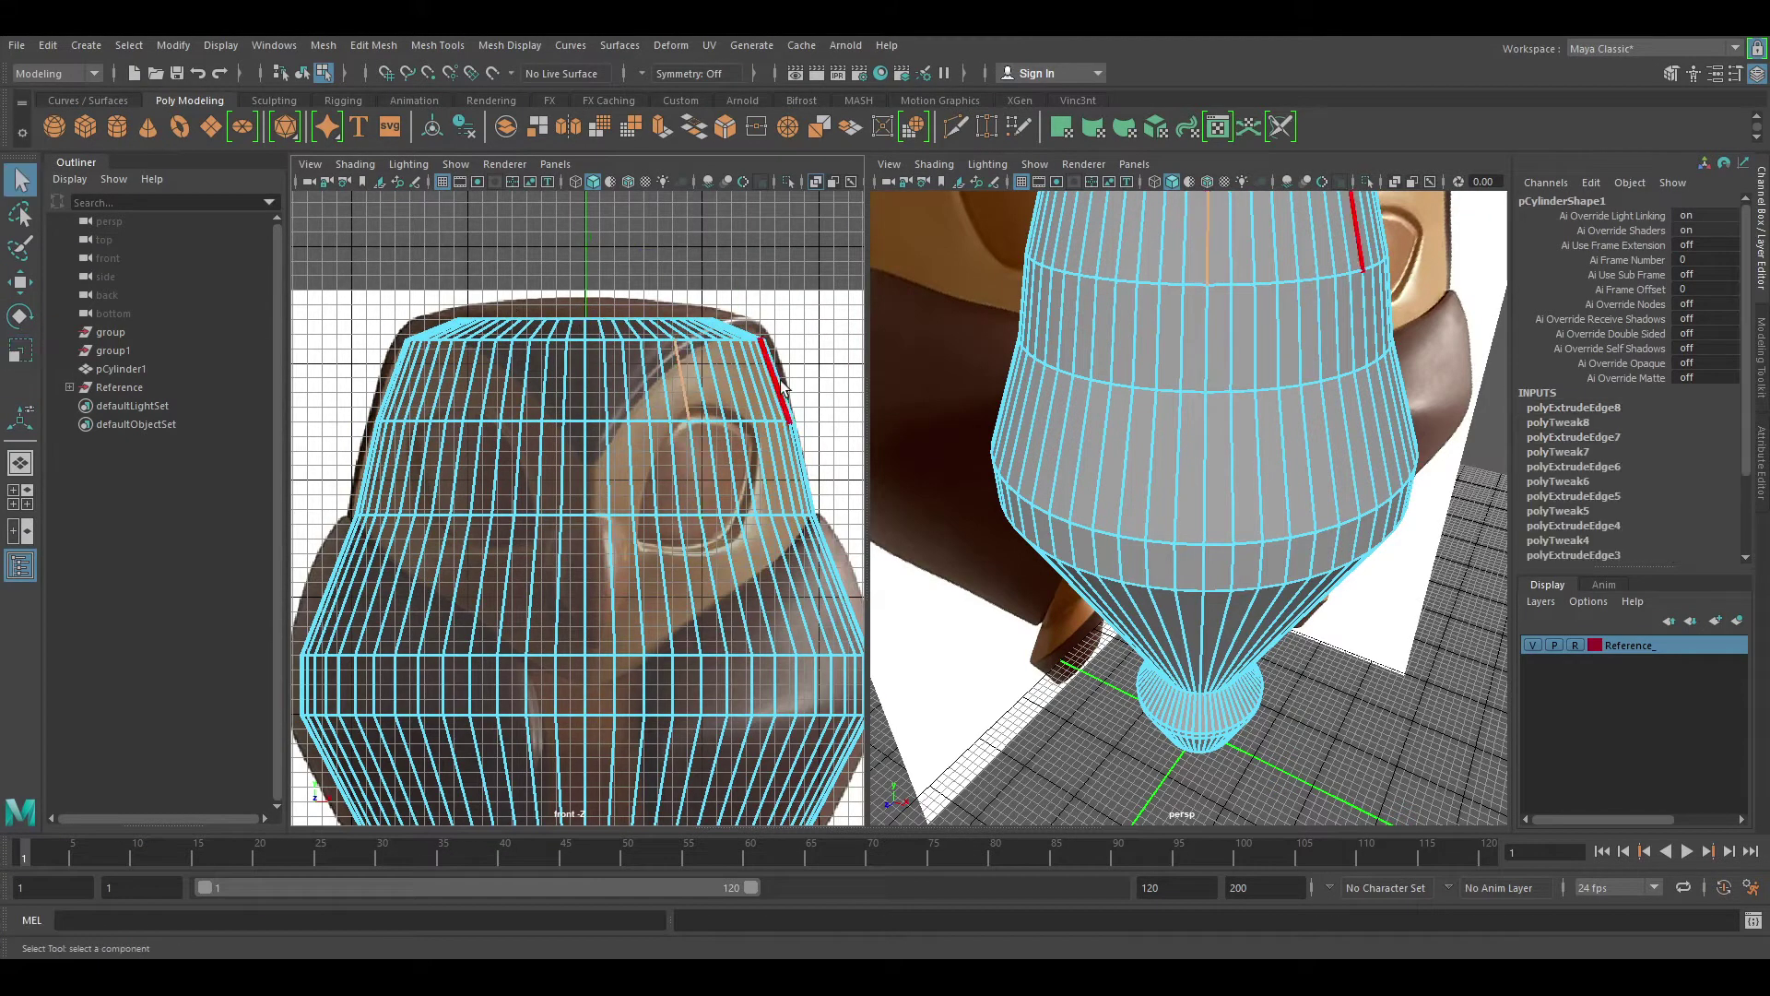
pyautogui.press('f')
pyautogui.click(1761, 356)
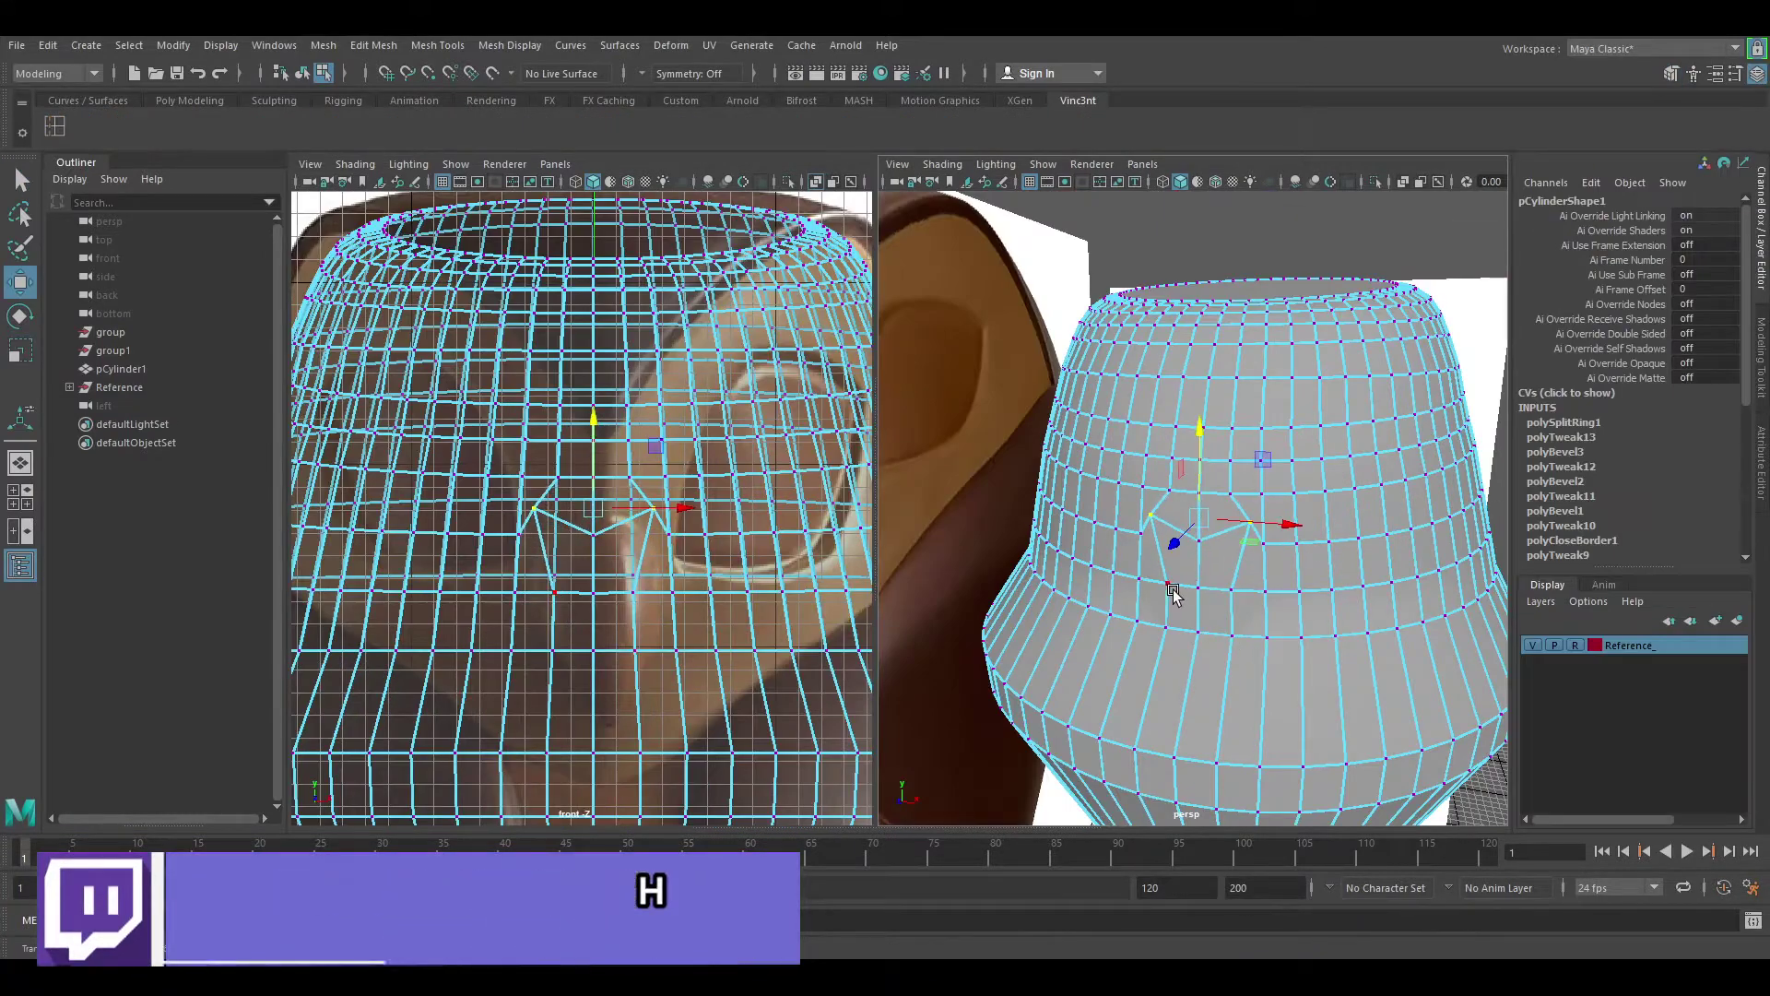
# Step: Tilt a selected torso front face and extrude it outward into an angled stub
pyautogui.click(1172, 591)
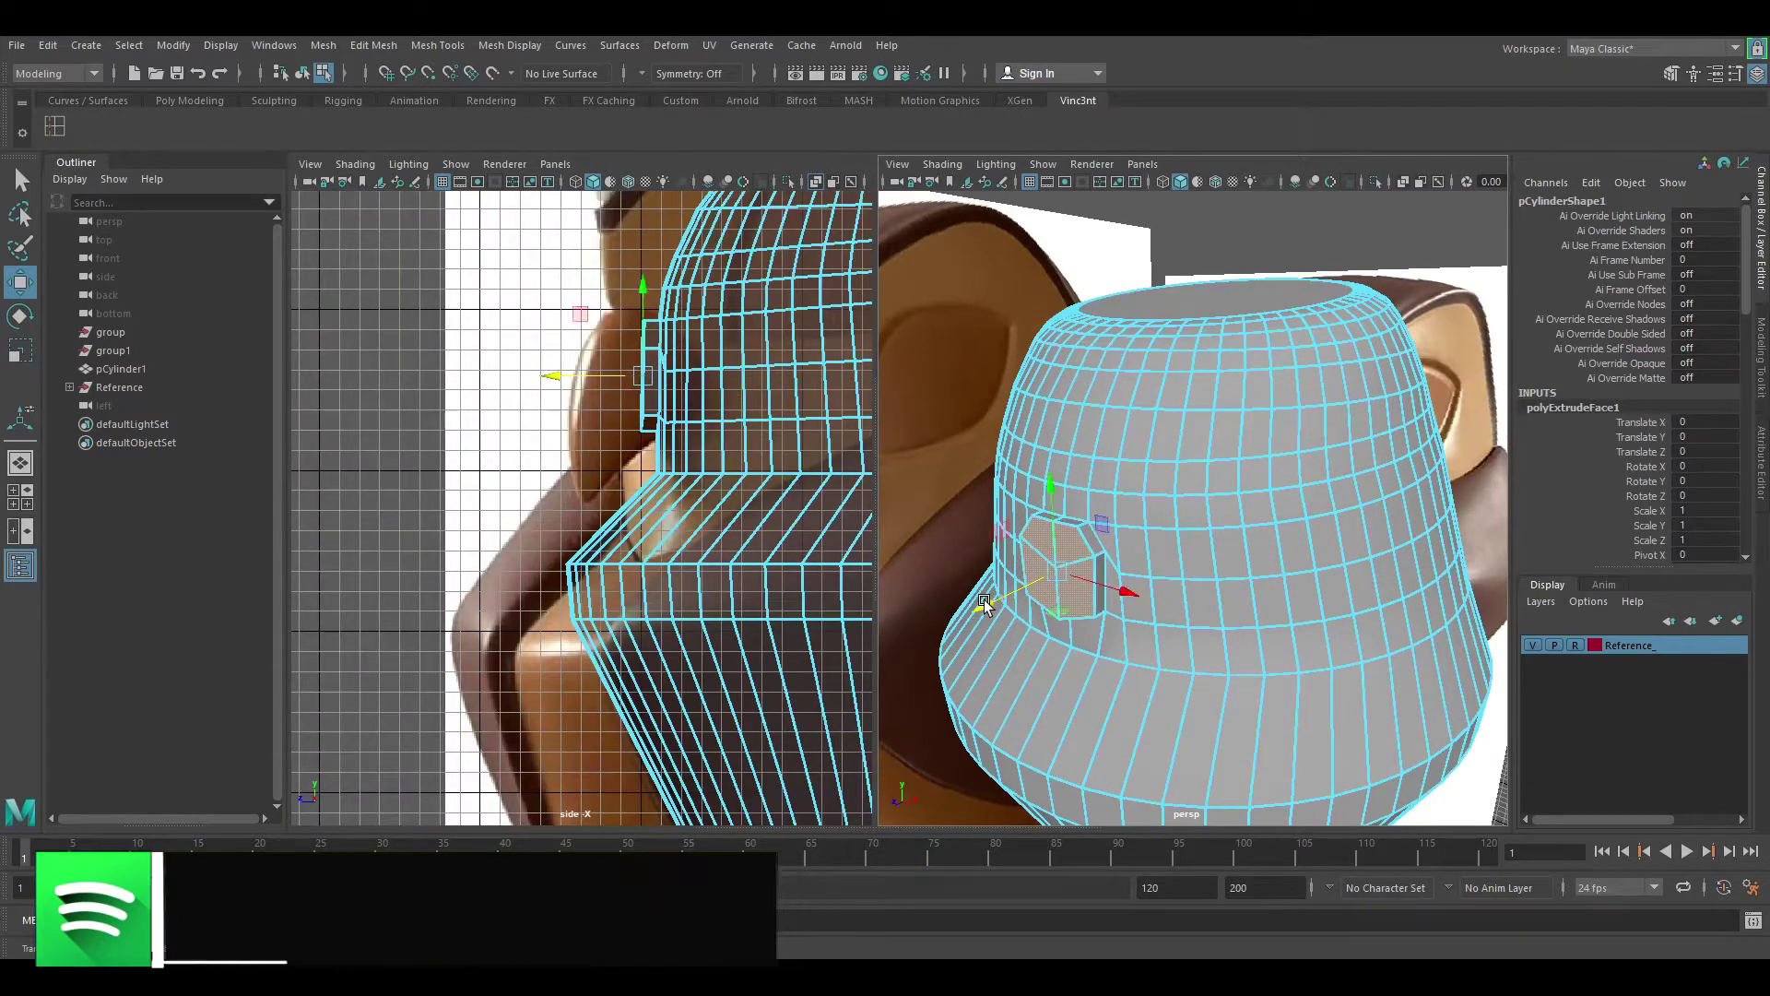
pyautogui.press('e')
pyautogui.moveTo(730, 355); pyautogui.dragTo(734, 336)
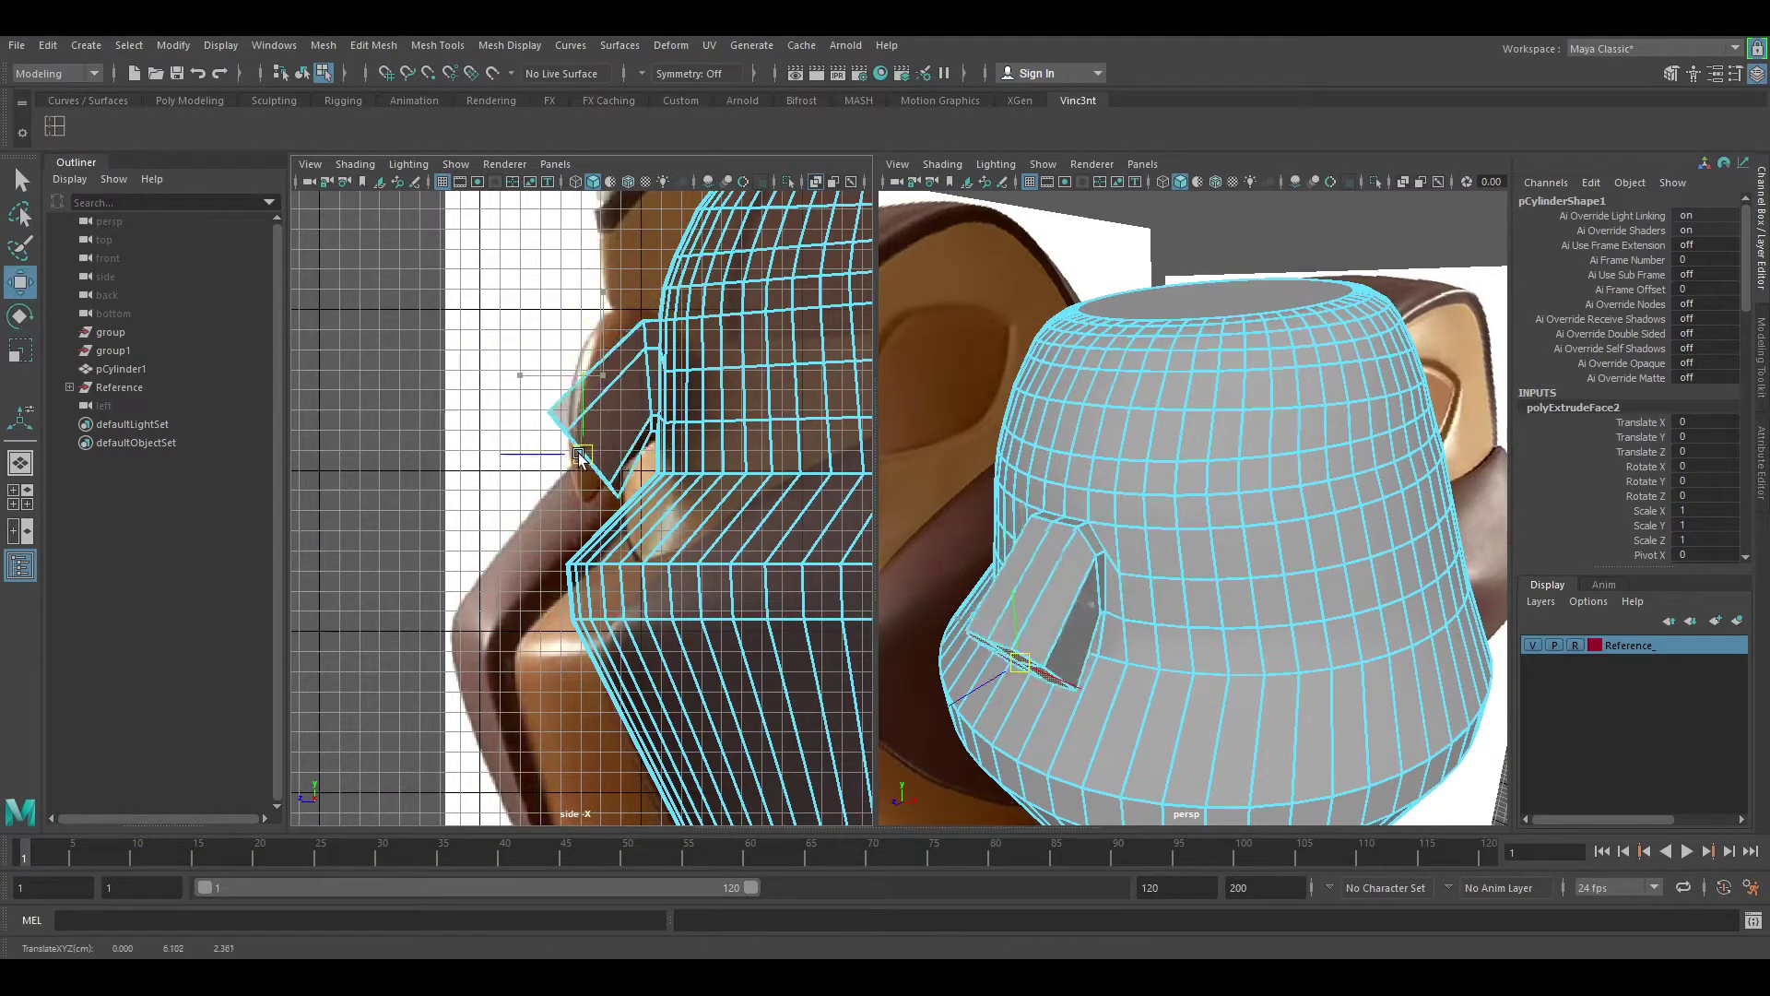
pyautogui.keyDown('shift'); pyautogui.moveTo(567, 401); pyautogui.dragTo(495, 461); pyautogui.keyUp('shift')
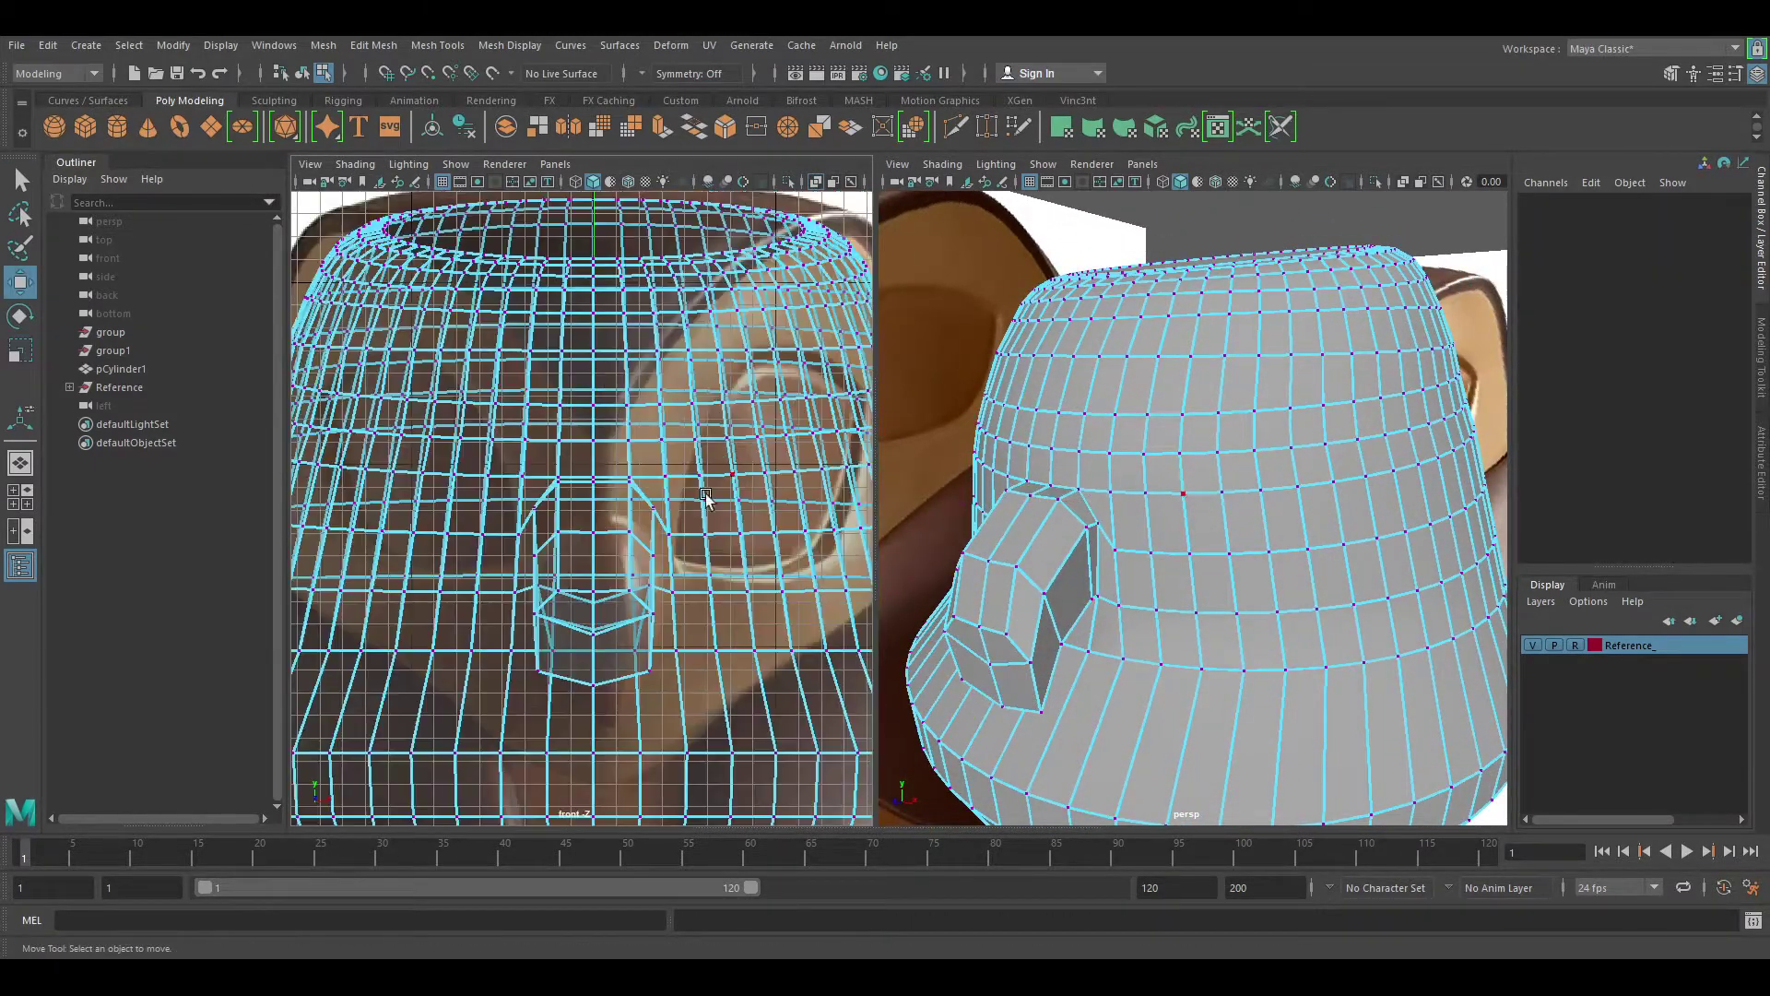
# Step: Scale the block's bottom vertices narrower in X
pyautogui.press('r')
pyautogui.moveTo(680, 728); pyautogui.dragTo(643, 716)
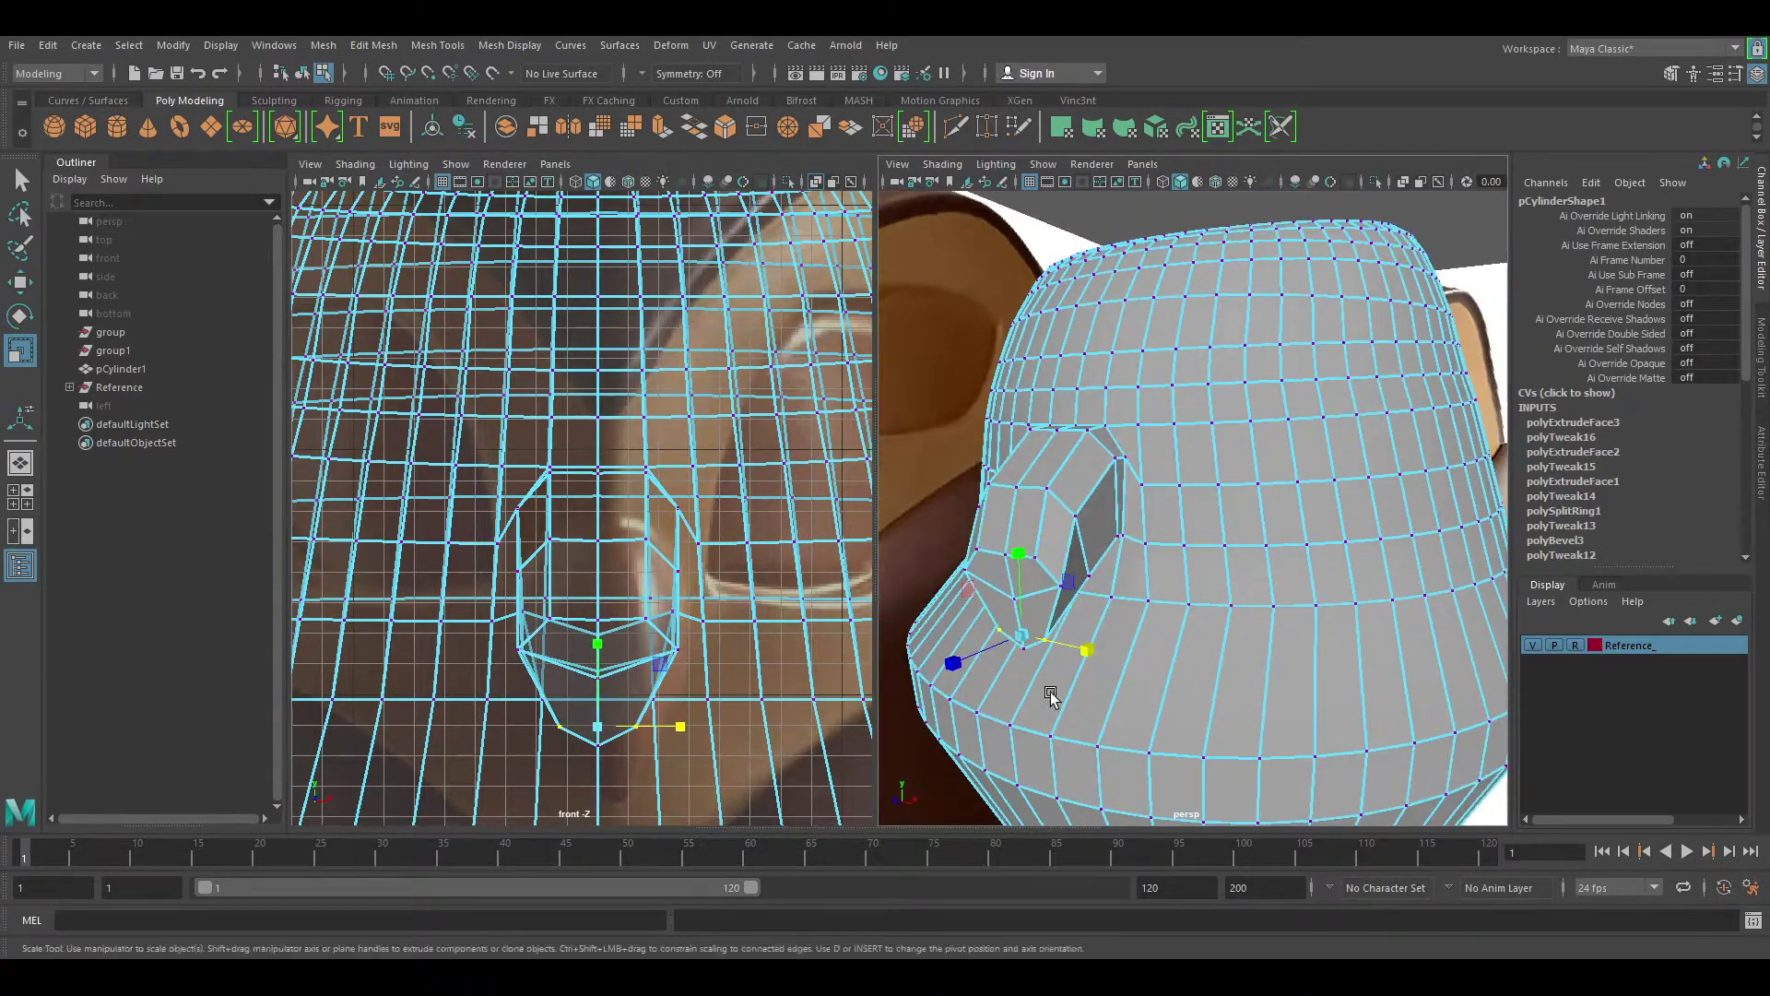
pyautogui.press('w')
pyautogui.moveTo(992, 633)
pyautogui.keyDown('alt'); pyautogui.mouseDown()
pyautogui.moveTo(1284, 711)
pyautogui.moveTo(1284, 593)
pyautogui.moveTo(1314, 468)
pyautogui.moveTo(1276, 560)
pyautogui.moveTo(1217, 584)
pyautogui.moveTo(1373, 481)
pyautogui.mouseUp(); pyautogui.keyUp('alt')
# Step: Raise a torso vertex beside the block to smooth the edge flow
pyautogui.press('F8')
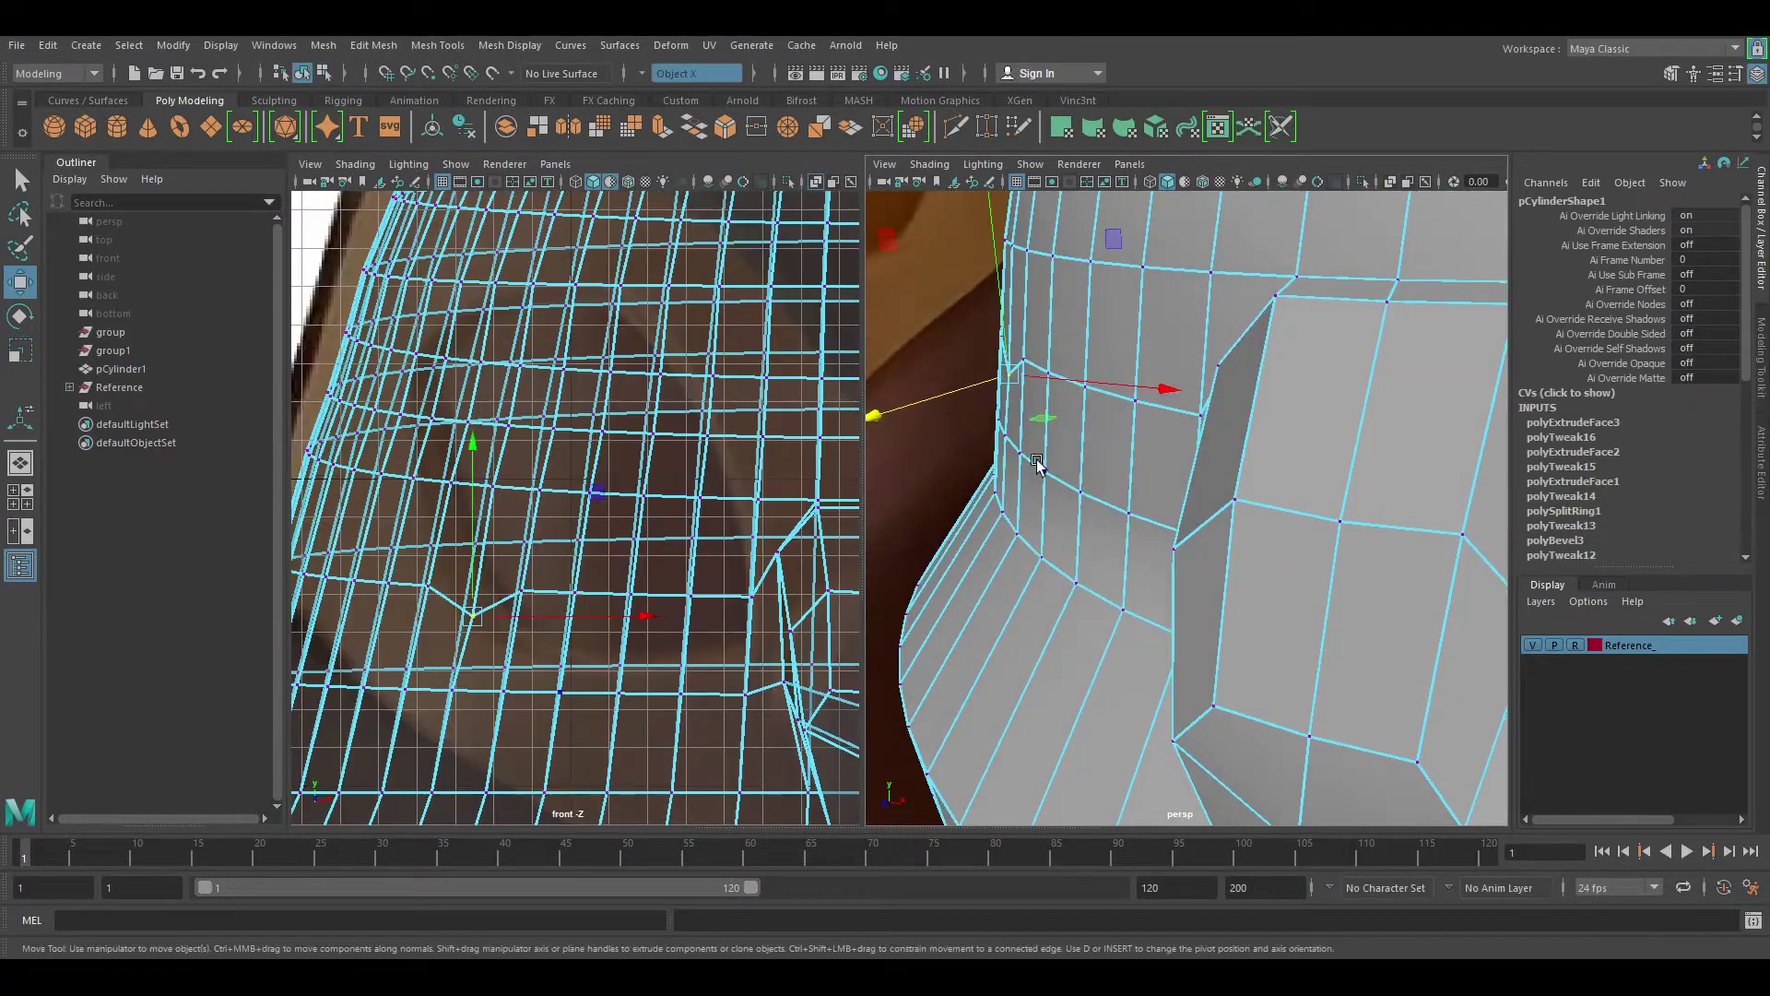
pyautogui.keyDown('alt'); pyautogui.moveTo(1056, 479); pyautogui.dragTo(1032, 434); pyautogui.keyUp('alt')
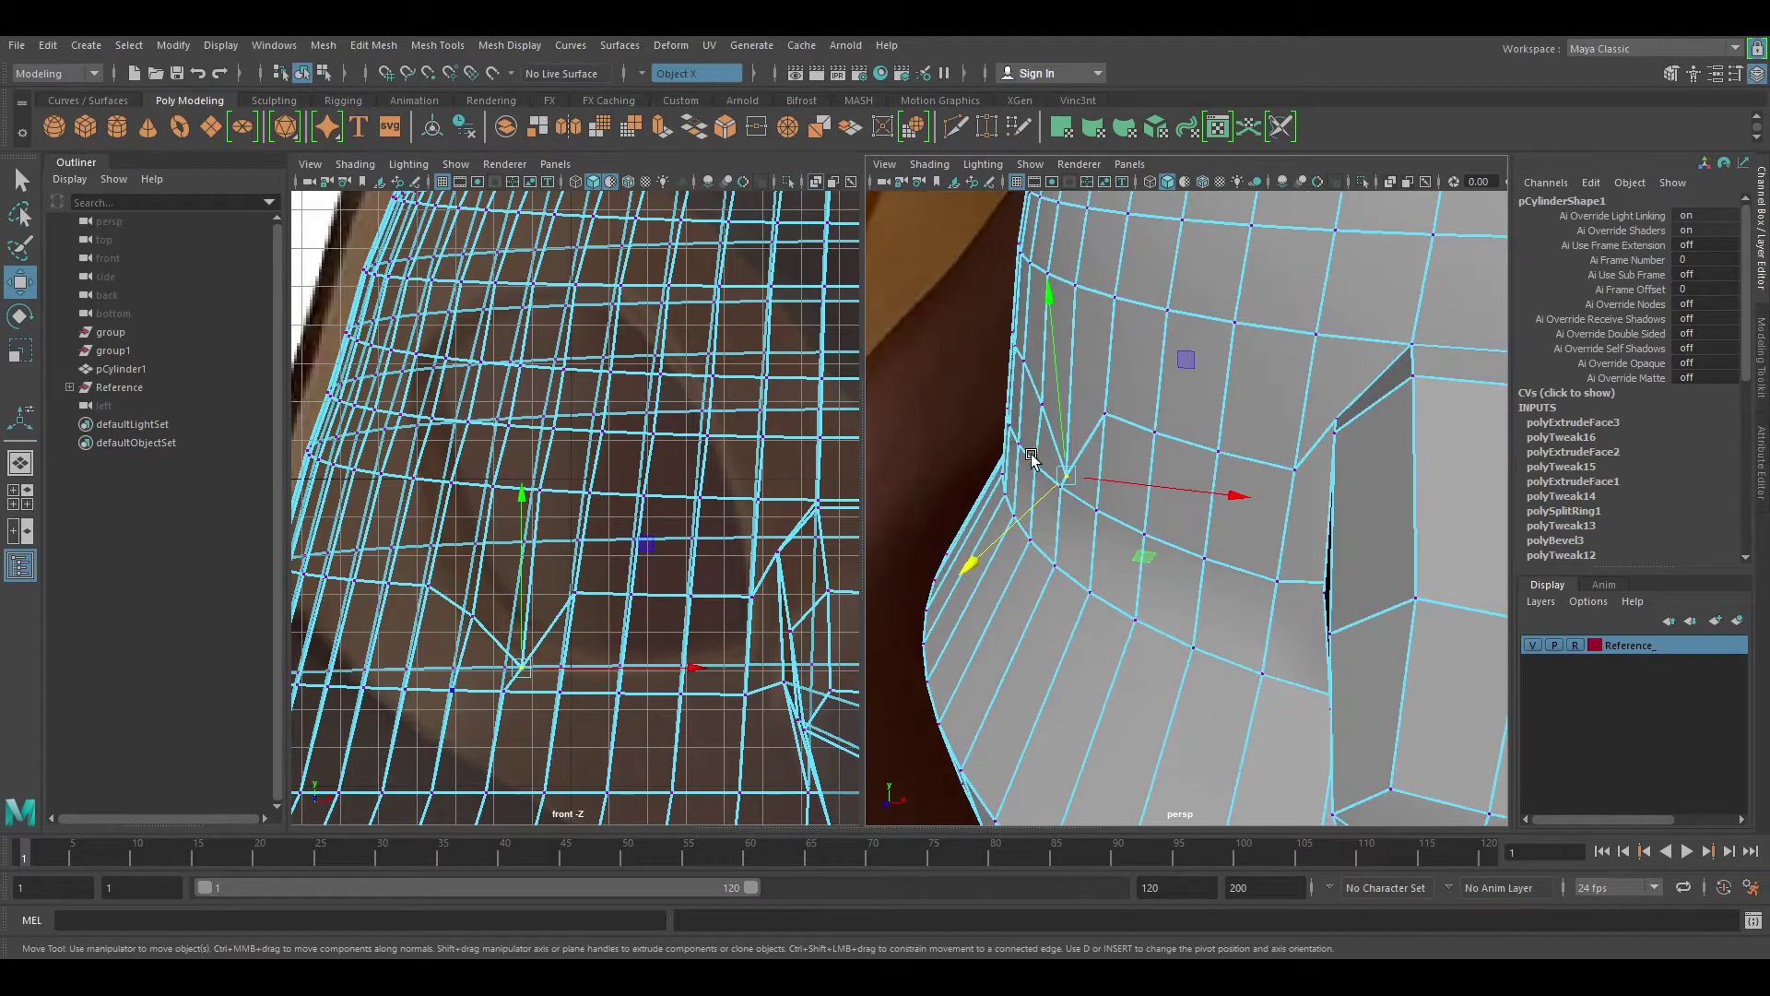
pyautogui.moveTo(1022, 368); pyautogui.dragTo(1013, 315)
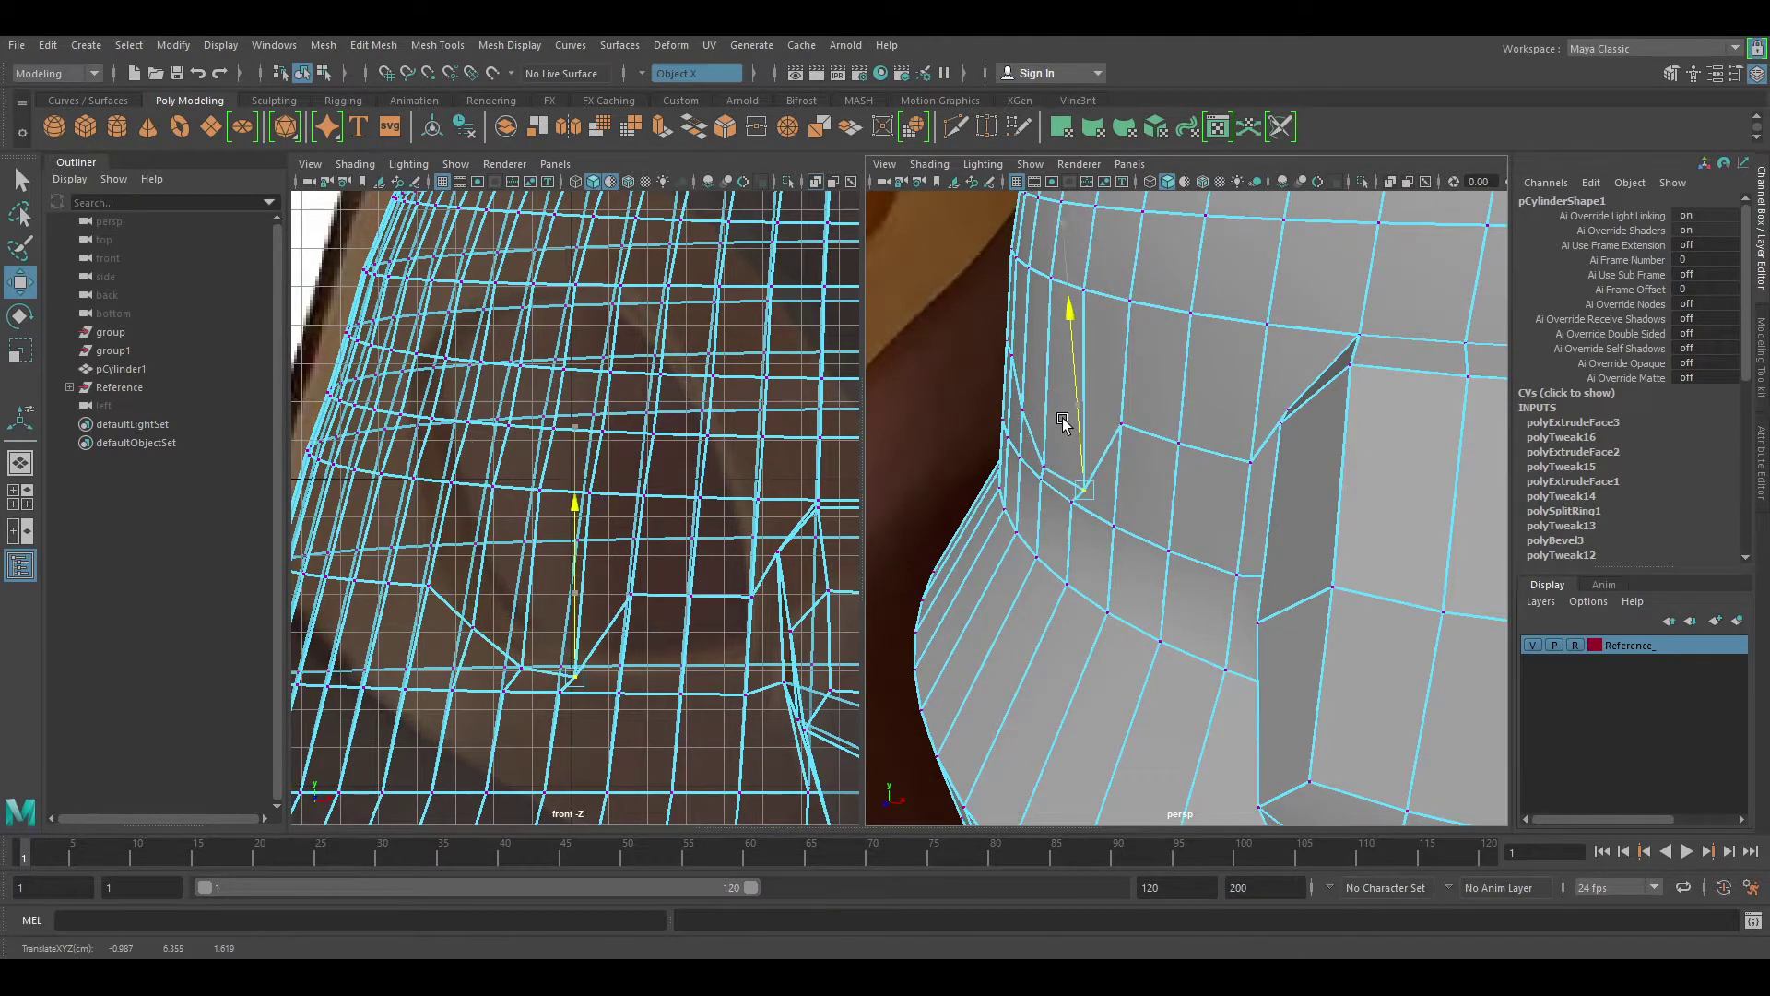
pyautogui.keyDown('alt'); pyautogui.moveTo(1063, 423); pyautogui.dragTo(996, 501); pyautogui.keyUp('alt')
pyautogui.keyDown('alt'); pyautogui.moveTo(995, 500); pyautogui.dragTo(1221, 491, button='right'); pyautogui.keyUp('alt')
pyautogui.keyDown('alt'); pyautogui.moveTo(903, 481); pyautogui.dragTo(1014, 443); pyautogui.keyUp('alt')
pyautogui.moveTo(937, 399)
pyautogui.keyDown('alt'); pyautogui.mouseDown()
pyautogui.moveTo(1213, 517)
pyautogui.moveTo(1118, 489)
pyautogui.moveTo(981, 490)
pyautogui.mouseUp(); pyautogui.keyUp('alt')
pyautogui.click(1174, 551)
# Step: Move another vertex near the block into place
pyautogui.moveTo(986, 320)
pyautogui.keyDown('alt'); pyautogui.mouseDown()
pyautogui.moveTo(1113, 411)
pyautogui.moveTo(1237, 462)
pyautogui.moveTo(1237, 526)
pyautogui.mouseUp(); pyautogui.keyUp('alt')
pyautogui.scroll(-5, 1163, 408)
pyautogui.moveTo(1014, 369); pyautogui.dragTo(897, 382)
pyautogui.press('f')
pyautogui.moveTo(1316, 515)
pyautogui.mouseDown()
pyautogui.moveTo(1224, 581)
pyautogui.moveTo(878, 546)
pyautogui.moveTo(1043, 617)
pyautogui.mouseUp()
# Step: Pull a spiked vertex back down and nudge it up and left into line
pyautogui.moveTo(1367, 350)
pyautogui.mouseDown()
pyautogui.moveTo(1414, 392)
pyautogui.moveTo(1170, 502)
pyautogui.moveTo(1173, 778)
pyautogui.moveTo(1236, 205)
pyautogui.mouseUp()
pyautogui.keyDown('alt'); pyautogui.moveTo(1280, 518); pyautogui.dragTo(1374, 516); pyautogui.keyUp('alt')
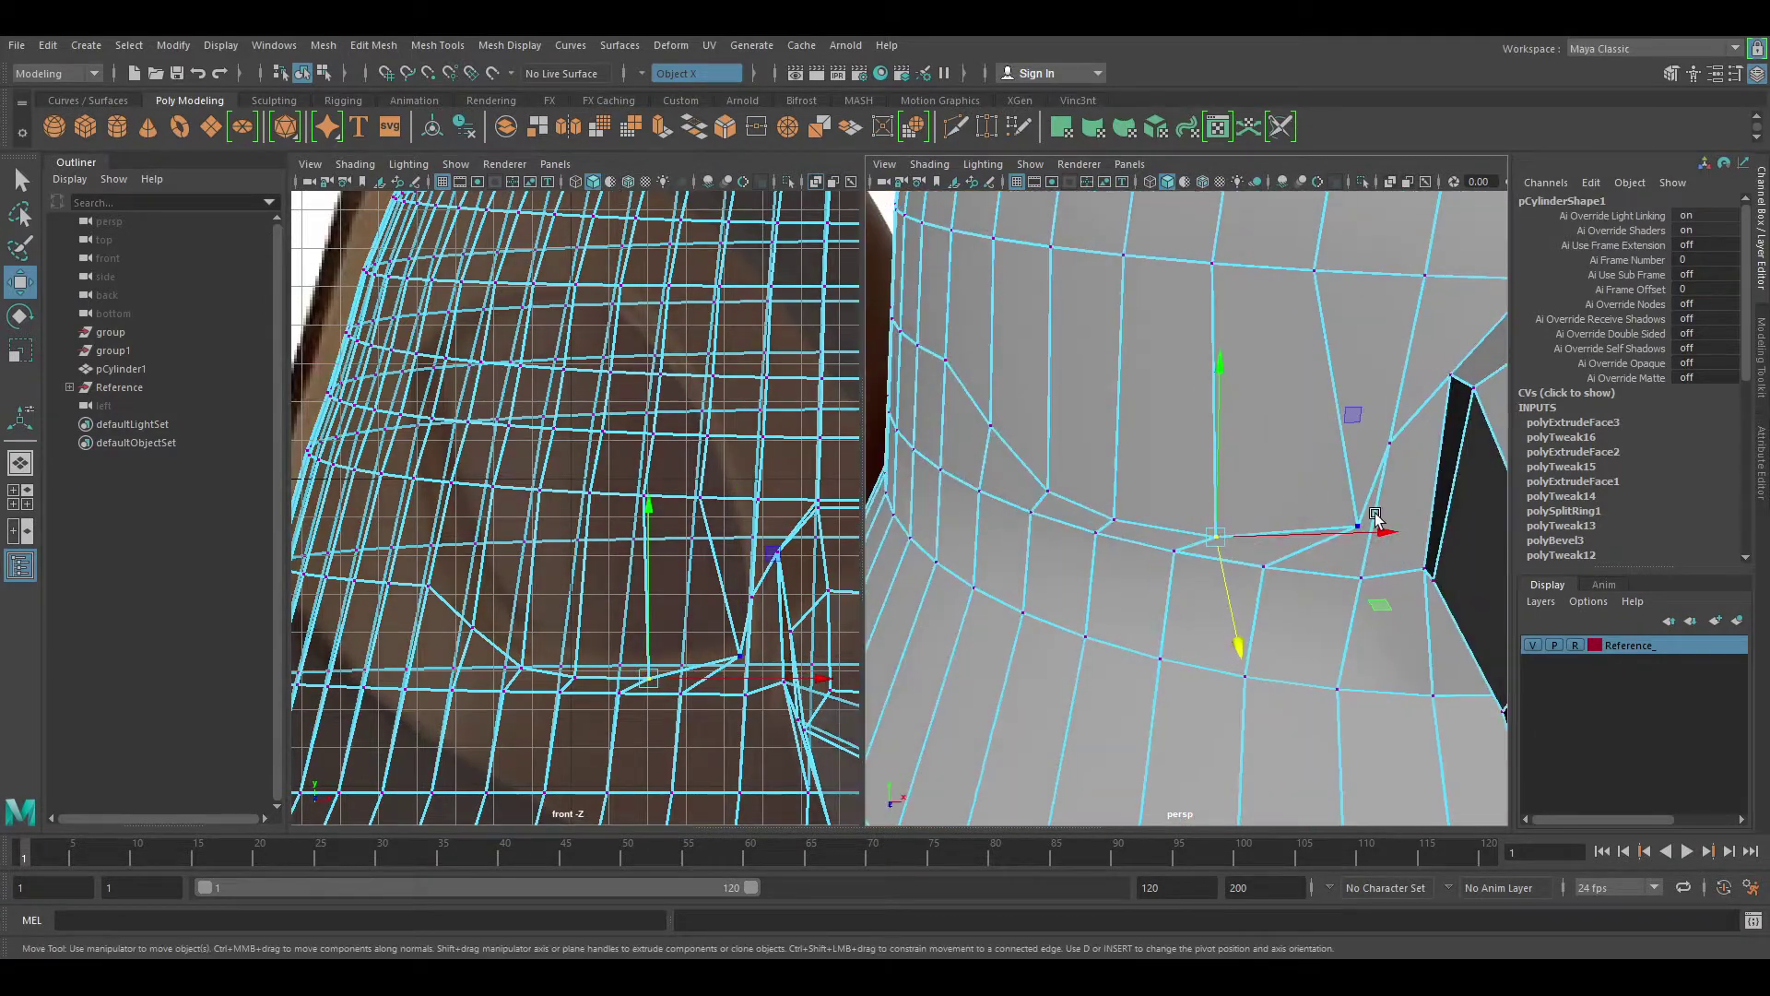
pyautogui.moveTo(1416, 284)
pyautogui.keyDown('alt'); pyautogui.mouseDown()
pyautogui.moveTo(1343, 395)
pyautogui.moveTo(1277, 579)
pyautogui.moveTo(1272, 314)
pyautogui.mouseUp(); pyautogui.keyUp('alt')
pyautogui.moveTo(1263, 222)
pyautogui.mouseDown()
pyautogui.moveTo(1260, 276)
pyautogui.moveTo(1201, 306)
pyautogui.mouseUp()
pyautogui.moveTo(1299, 488)
pyautogui.mouseDown()
pyautogui.moveTo(1290, 466)
pyautogui.moveTo(1402, 545)
pyautogui.moveTo(1268, 593)
pyautogui.moveTo(1265, 309)
pyautogui.mouseUp()
pyautogui.moveTo(1425, 374); pyautogui.dragTo(1401, 367)
pyautogui.moveTo(1401, 367)
pyautogui.keyDown('alt'); pyautogui.mouseDown()
pyautogui.moveTo(931, 383)
pyautogui.moveTo(1303, 344)
pyautogui.moveTo(1226, 323)
pyautogui.moveTo(1092, 452)
pyautogui.moveTo(1183, 480)
pyautogui.mouseUp(); pyautogui.keyUp('alt')
pyautogui.click(1109, 502)
# Step: Move a front vertex to smooth the edge flow and save the scene
pyautogui.moveTo(1213, 241)
pyautogui.keyDown('alt'); pyautogui.mouseDown()
pyautogui.moveTo(1050, 383)
pyautogui.moveTo(1140, 420)
pyautogui.mouseUp(); pyautogui.keyUp('alt')
pyautogui.moveTo(882, 385)
pyautogui.keyDown('alt'); pyautogui.mouseDown()
pyautogui.moveTo(1150, 444)
pyautogui.moveTo(1134, 494)
pyautogui.moveTo(1023, 433)
pyautogui.mouseUp(); pyautogui.keyUp('alt')
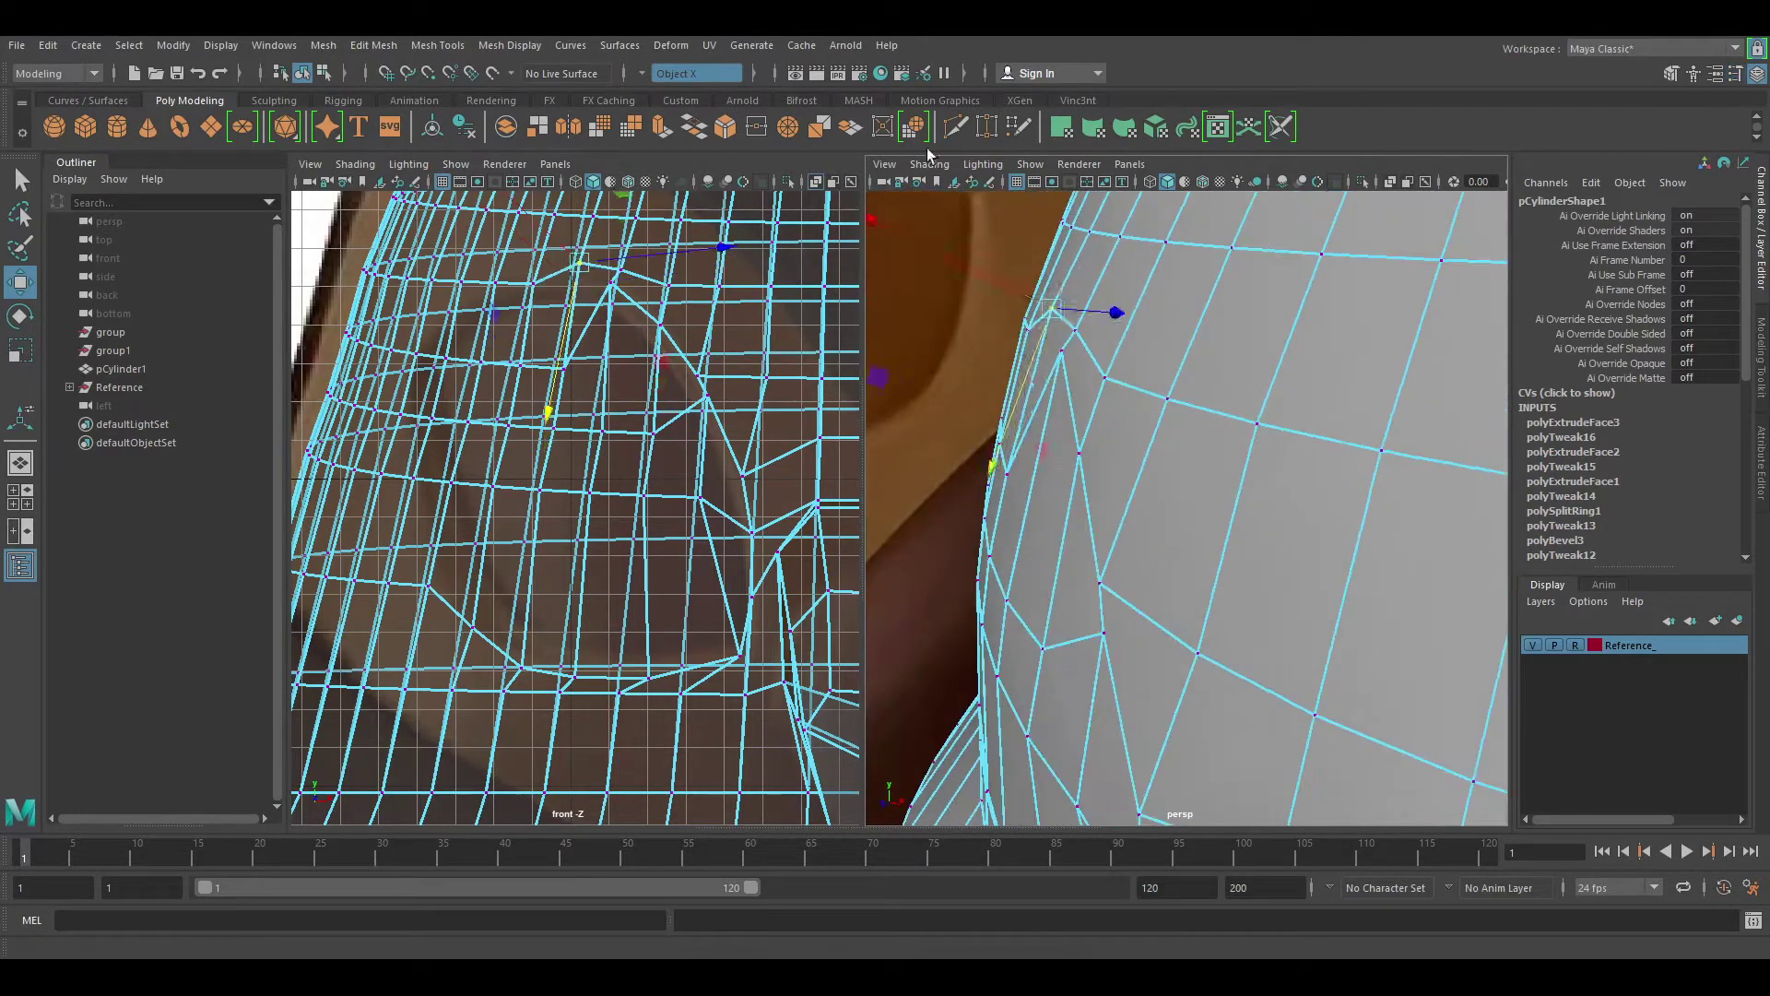
pyautogui.keyDown('alt'); pyautogui.moveTo(997, 246); pyautogui.dragTo(1081, 442); pyautogui.keyUp('alt')
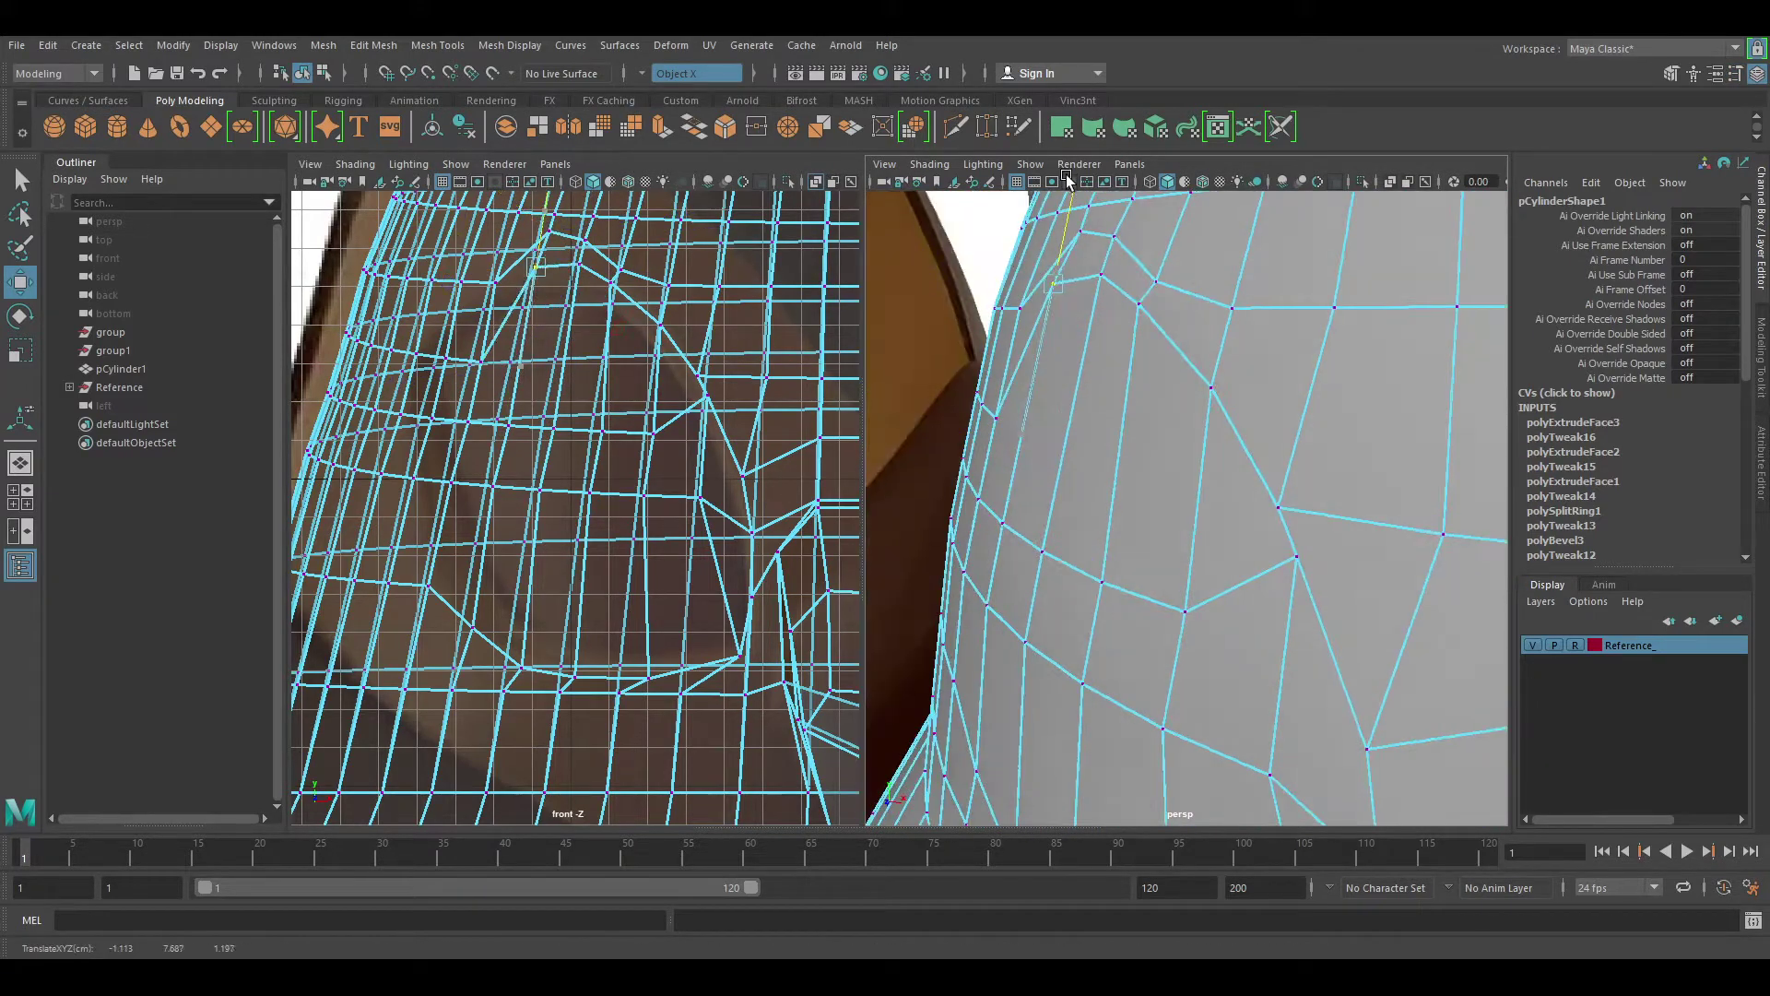
pyautogui.moveTo(1118, 435)
pyautogui.keyDown('alt'); pyautogui.mouseDown()
pyautogui.moveTo(1058, 462)
pyautogui.moveTo(1189, 434)
pyautogui.moveTo(1217, 383)
pyautogui.moveTo(1034, 203)
pyautogui.moveTo(1236, 394)
pyautogui.moveTo(976, 347)
pyautogui.mouseUp(); pyautogui.keyUp('alt')
pyautogui.scroll(-3, 949, 316)
pyautogui.hotkey('ctrl', 's')
# Step: Adjust more front vertices so the edges form an oval outline
pyautogui.scroll(5, 1134, 486)
pyautogui.scroll(-5, 1163, 781)
pyautogui.moveTo(1206, 769)
pyautogui.keyDown('alt'); pyautogui.mouseDown()
pyautogui.moveTo(969, 672)
pyautogui.moveTo(1042, 517)
pyautogui.moveTo(1032, 700)
pyautogui.moveTo(968, 704)
pyautogui.mouseUp(); pyautogui.keyUp('alt')
pyautogui.moveTo(1142, 548)
pyautogui.keyDown('alt'); pyautogui.mouseDown()
pyautogui.moveTo(1205, 549)
pyautogui.moveTo(1316, 510)
pyautogui.moveTo(1404, 653)
pyautogui.mouseUp(); pyautogui.keyUp('alt')
pyautogui.click(1141, 550)
pyautogui.moveTo(1153, 542)
pyautogui.keyDown('alt'); pyautogui.mouseDown()
pyautogui.moveTo(1238, 605)
pyautogui.moveTo(1379, 526)
pyautogui.moveTo(1060, 620)
pyautogui.moveTo(1043, 576)
pyautogui.moveTo(1227, 680)
pyautogui.mouseUp(); pyautogui.keyUp('alt')
pyautogui.click(1206, 545)
pyautogui.click(1042, 576)
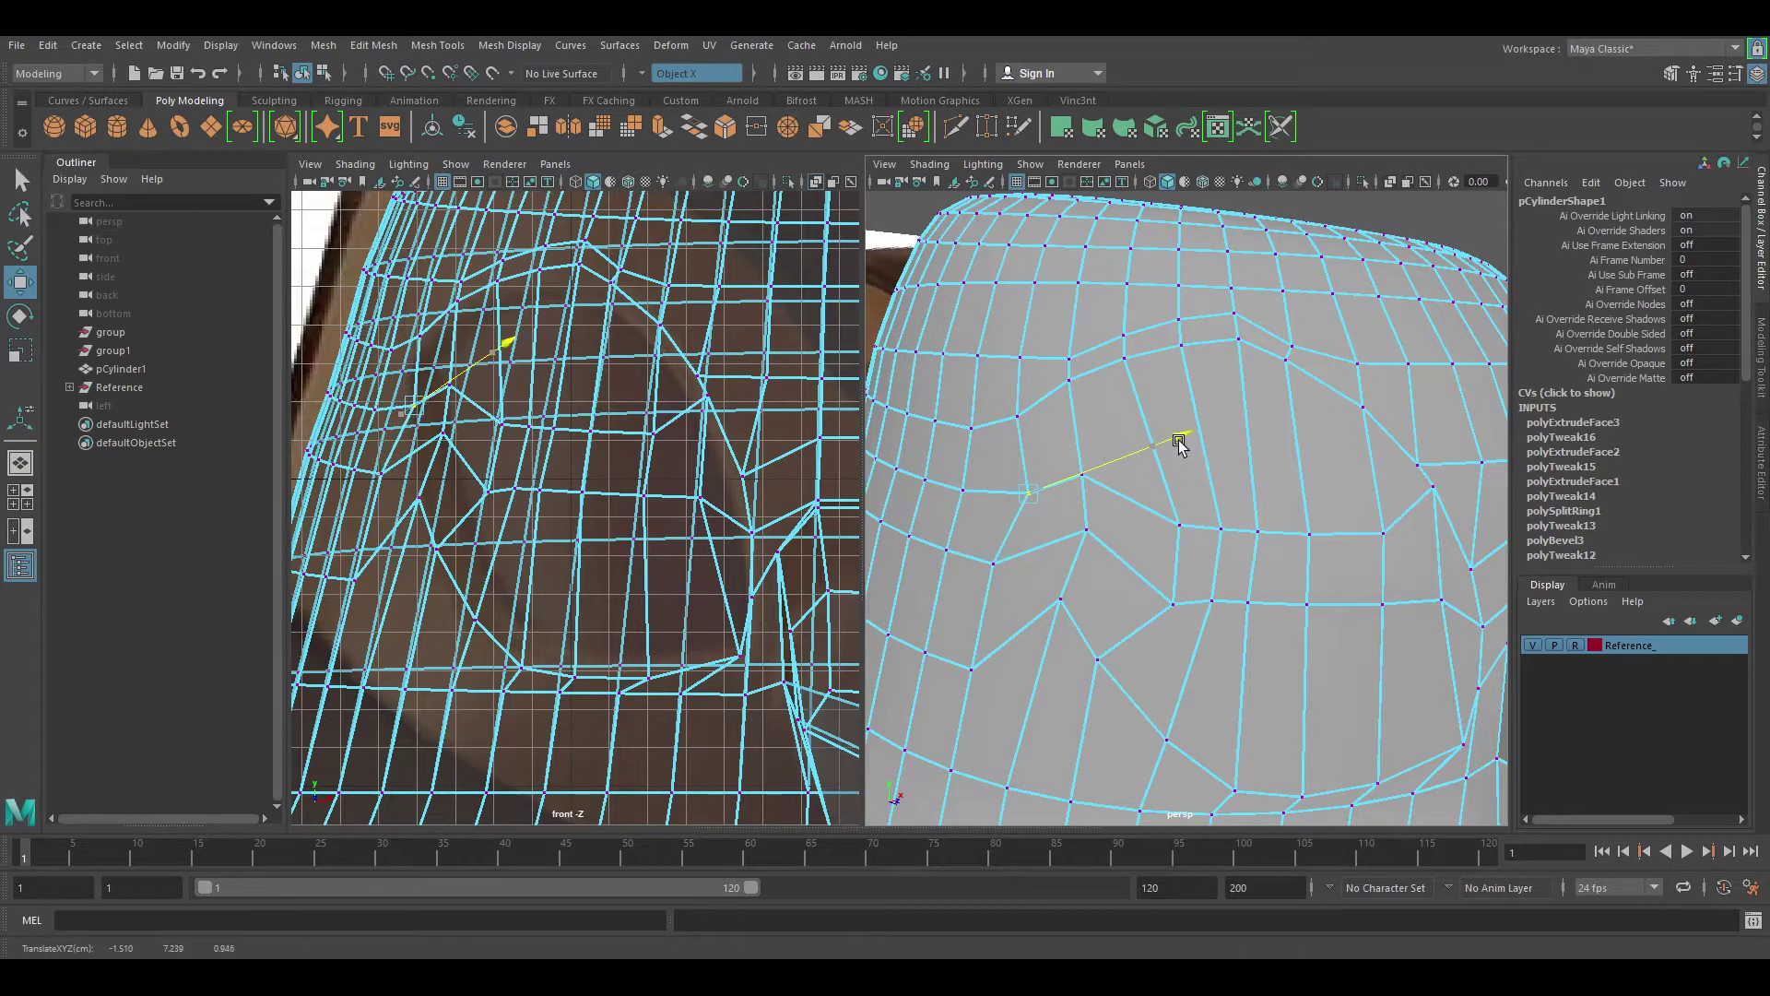
pyautogui.click(1072, 648)
pyautogui.keyDown('alt'); pyautogui.moveTo(1072, 648); pyautogui.dragTo(1277, 676); pyautogui.keyUp('alt')
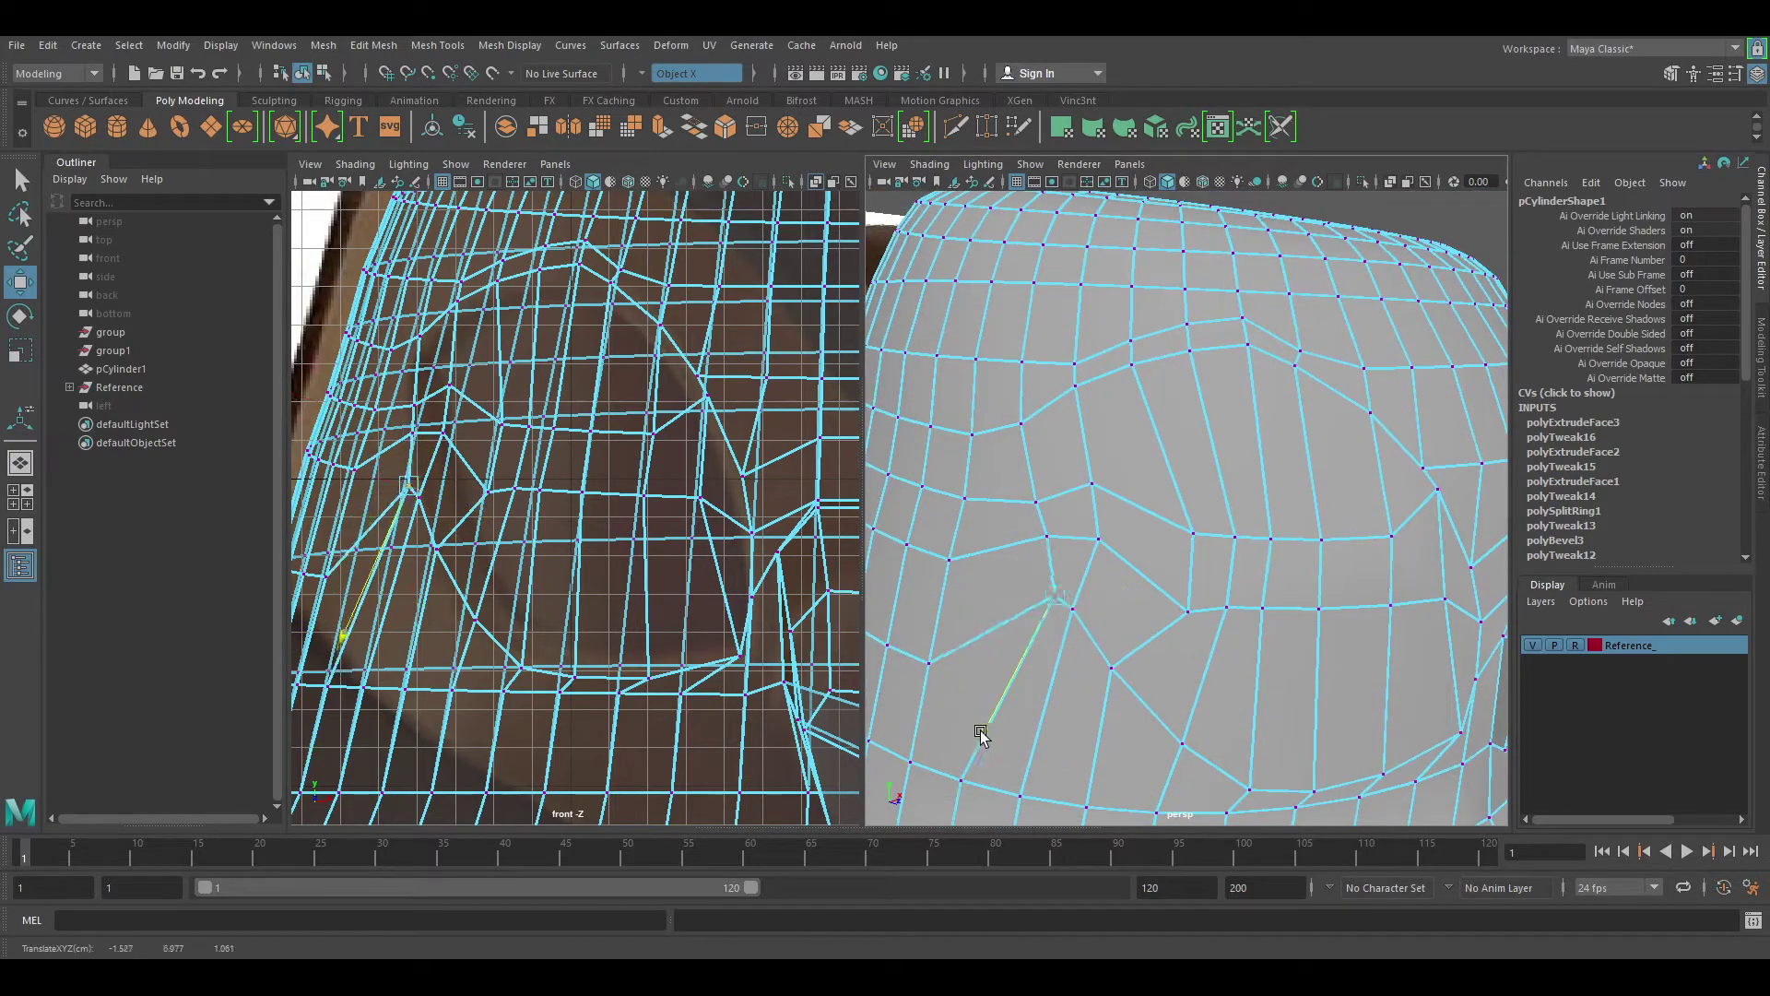
pyautogui.keyDown('alt'); pyautogui.moveTo(1188, 532); pyautogui.dragTo(1020, 435, button='right'); pyautogui.keyUp('alt')
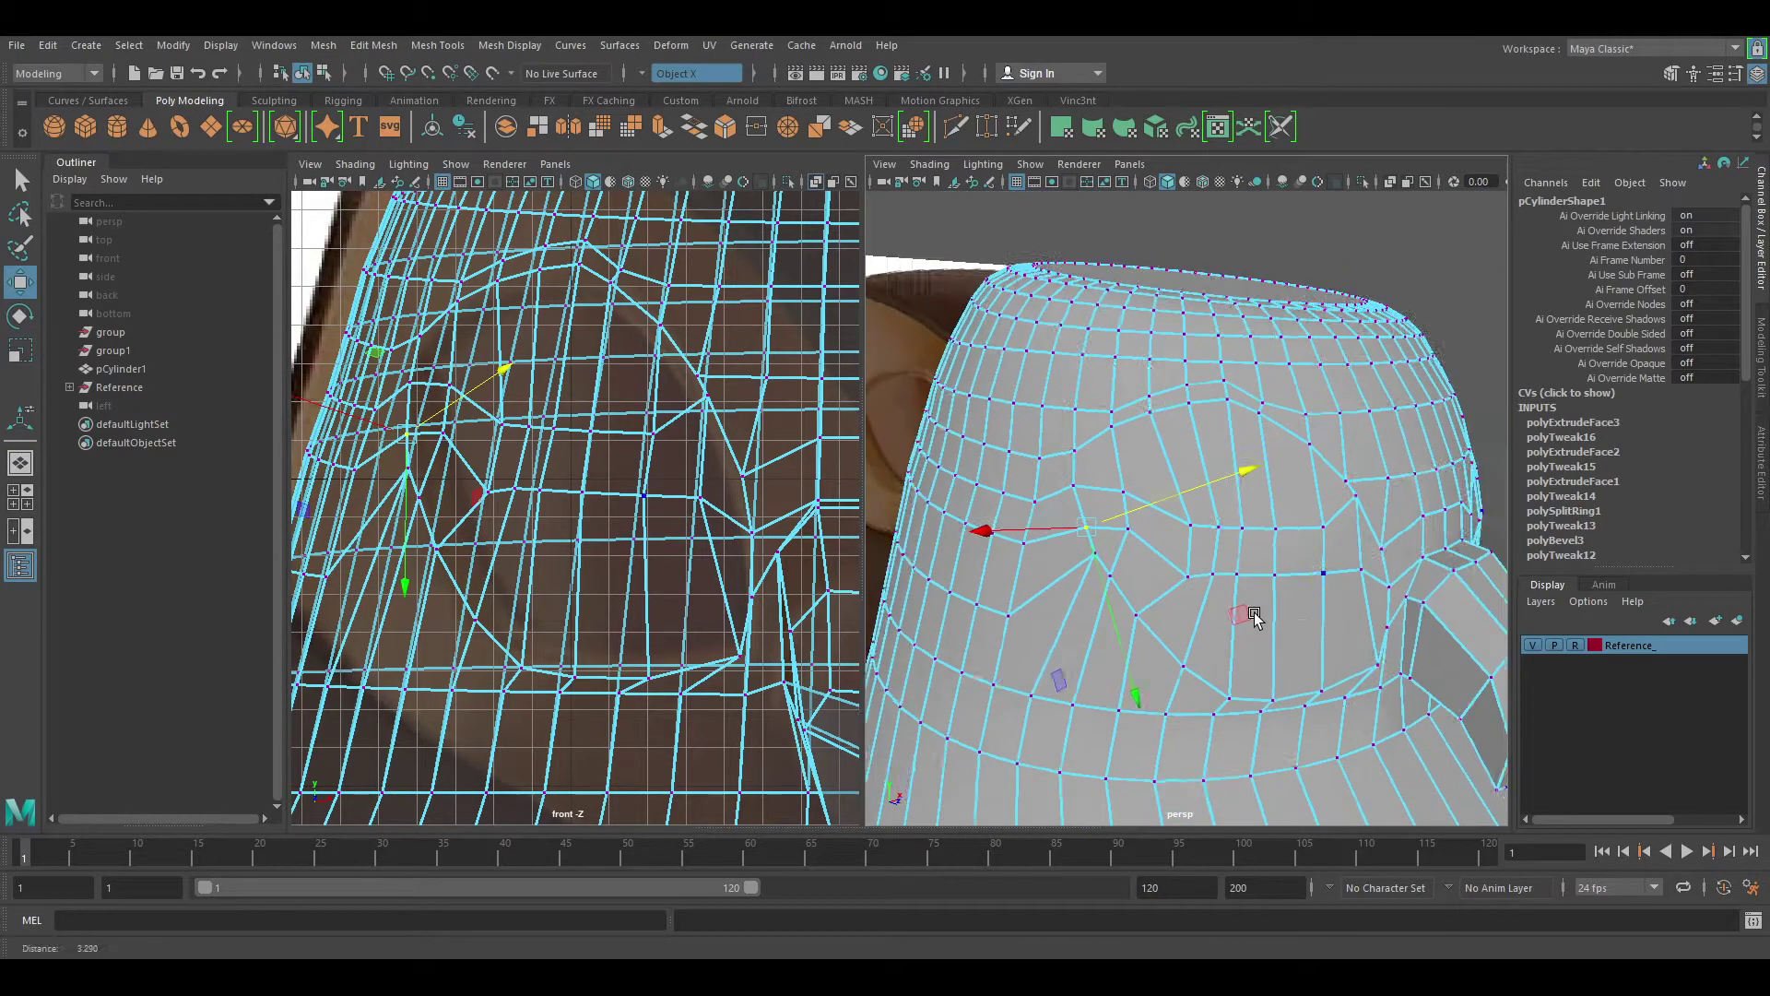
pyautogui.keyDown('alt'); pyautogui.moveTo(1153, 525); pyautogui.dragTo(977, 497); pyautogui.keyUp('alt')
# Step: Extrude the oval patch of faces on the torso front
pyautogui.click(935, 471)
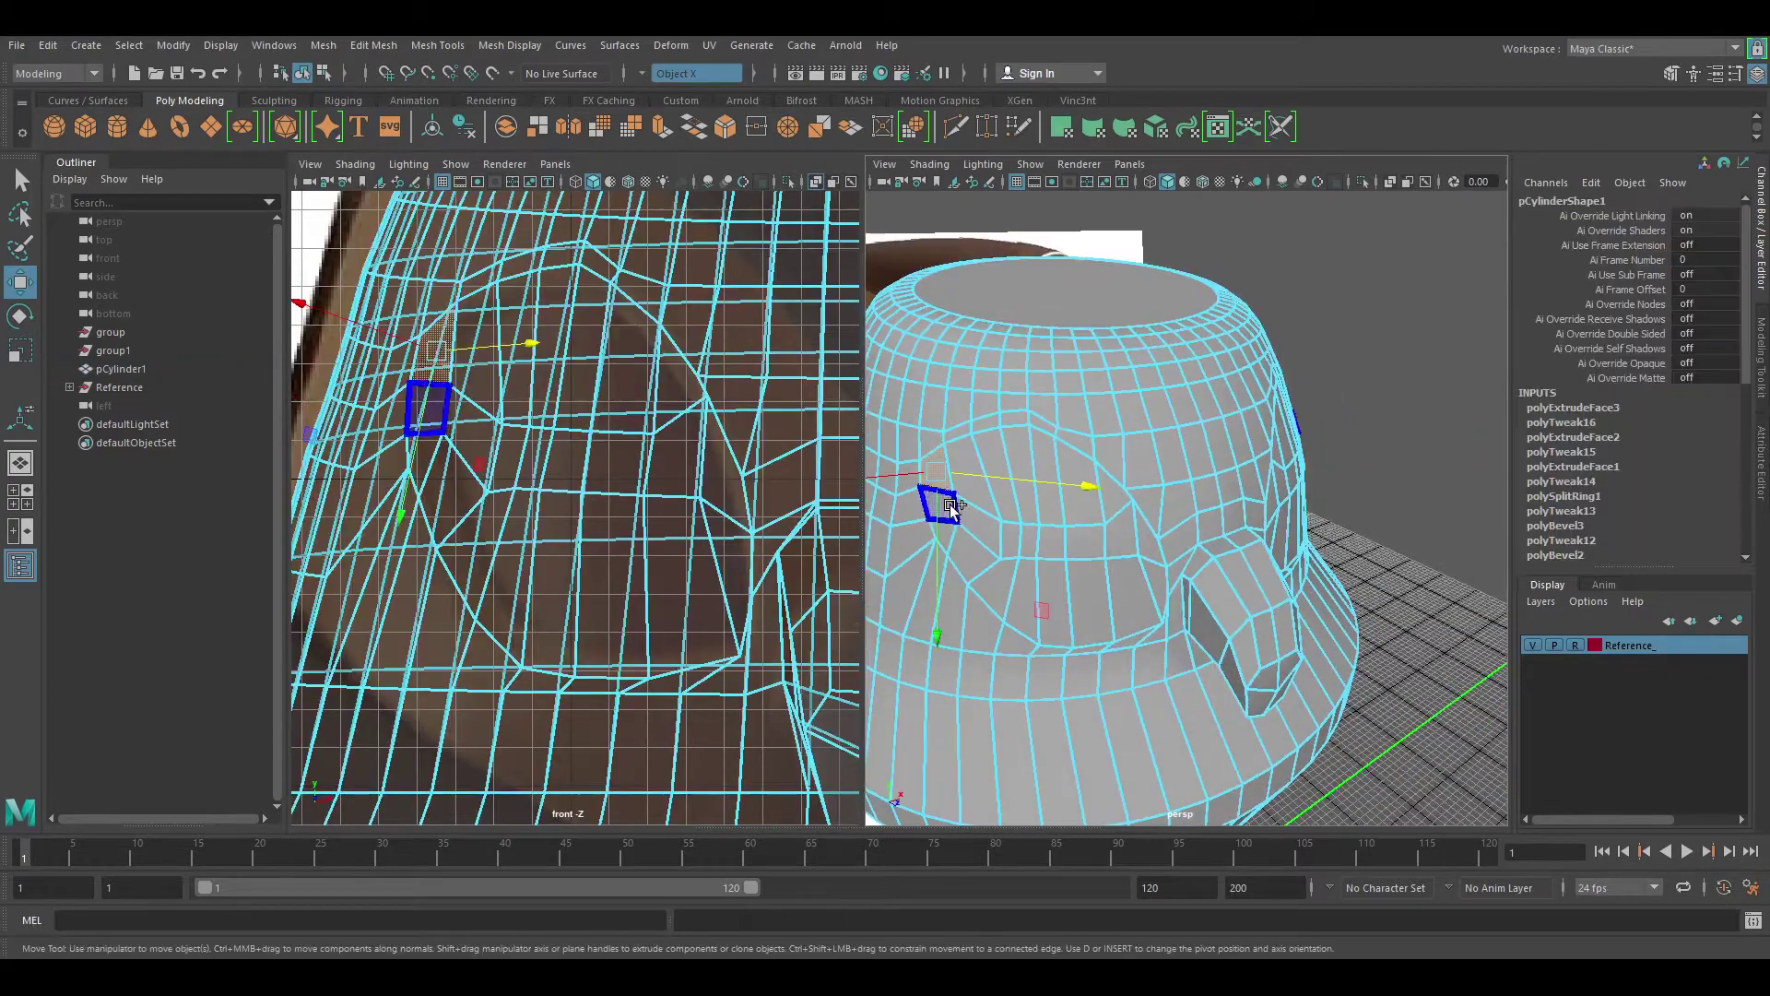
pyautogui.moveTo(1058, 547)
pyautogui.keyDown('alt'); pyautogui.mouseDown()
pyautogui.moveTo(1154, 500)
pyautogui.moveTo(1093, 572)
pyautogui.mouseUp(); pyautogui.keyUp('alt')
pyautogui.click(1093, 571)
pyautogui.moveTo(1129, 507)
pyautogui.keyDown('alt'); pyautogui.mouseDown()
pyautogui.moveTo(1206, 567)
pyautogui.moveTo(1402, 562)
pyautogui.mouseUp(); pyautogui.keyUp('alt')
pyautogui.hotkey('ctrl', 'e')
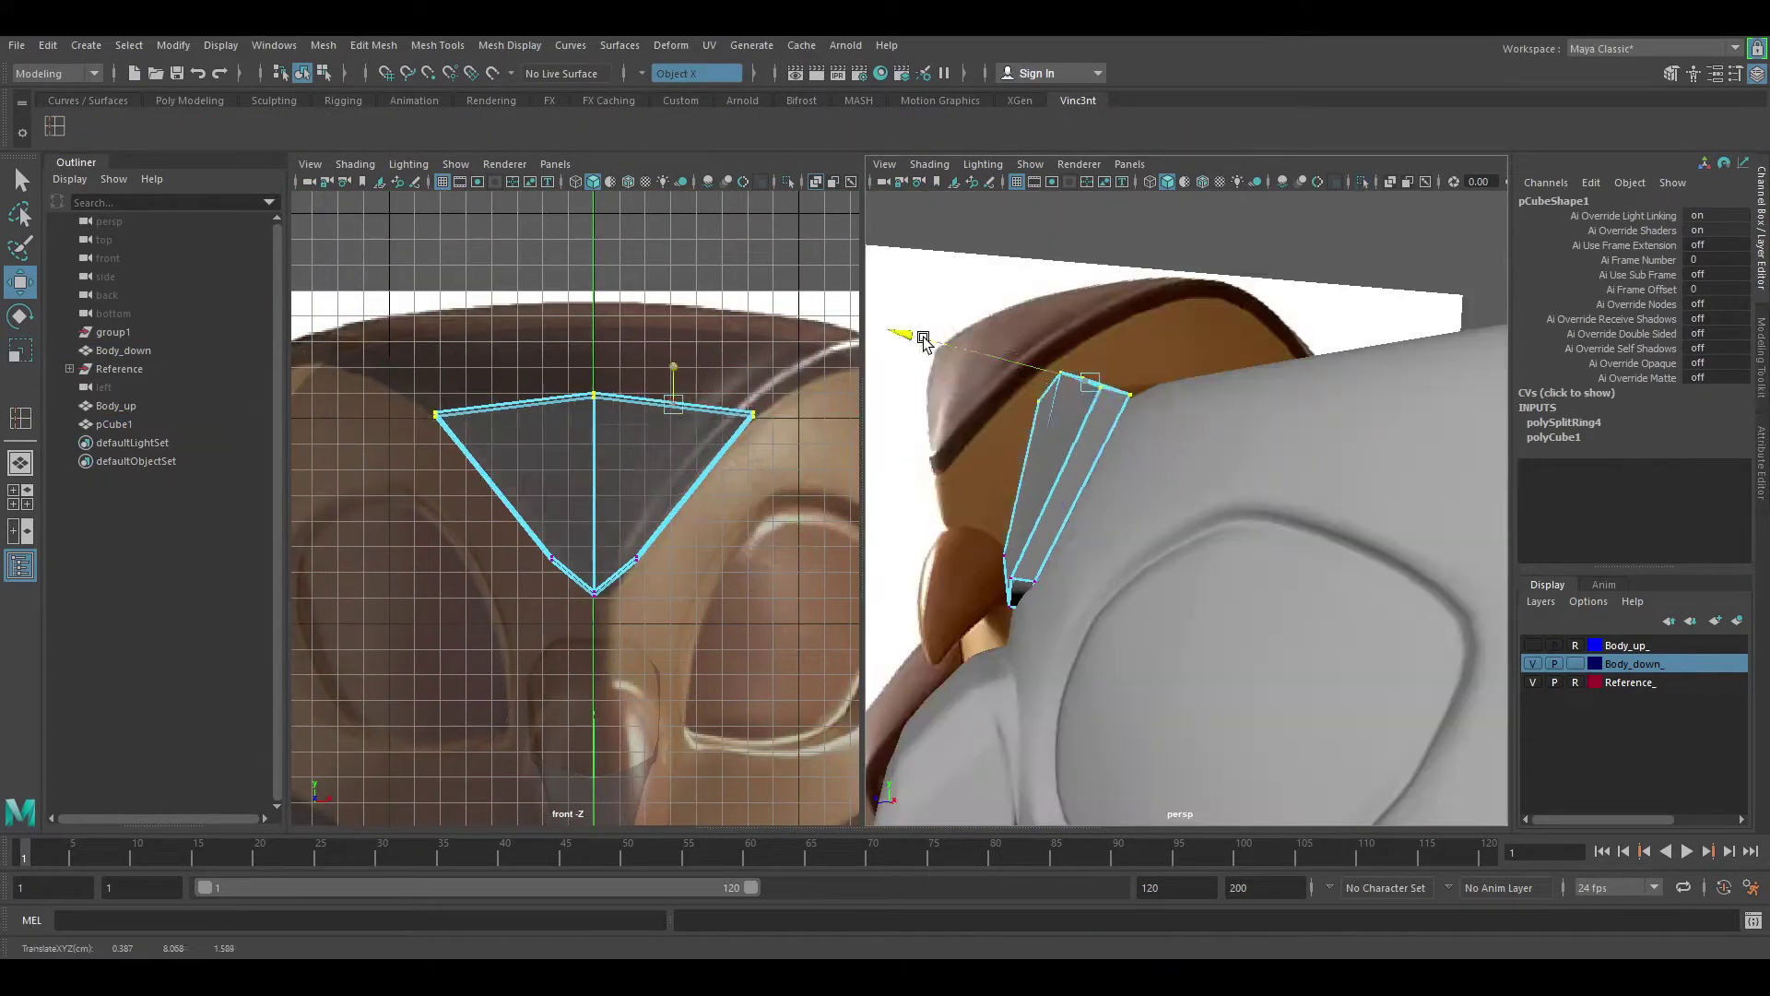
# Step: Isolate the flattened cube strap piece and frame it in the view
pyautogui.keyDown('alt'); pyautogui.moveTo(1021, 366); pyautogui.dragTo(1152, 415); pyautogui.keyUp('alt')
pyautogui.press('r')
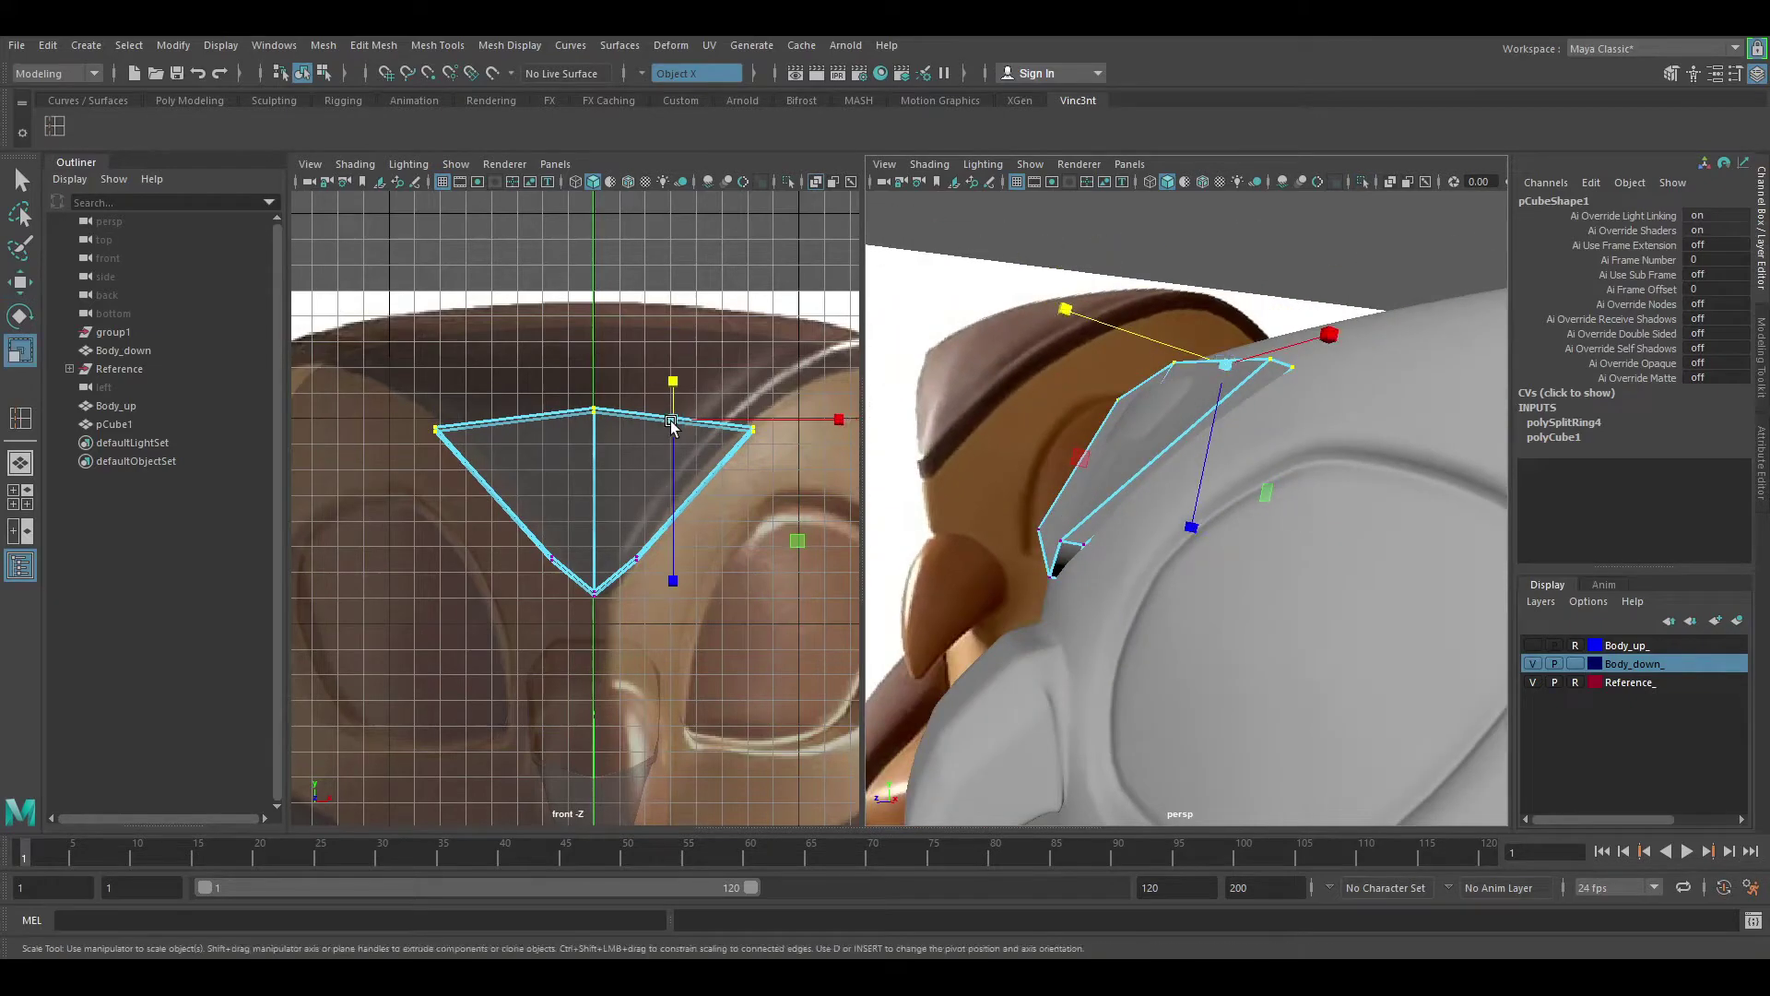
pyautogui.press('w')
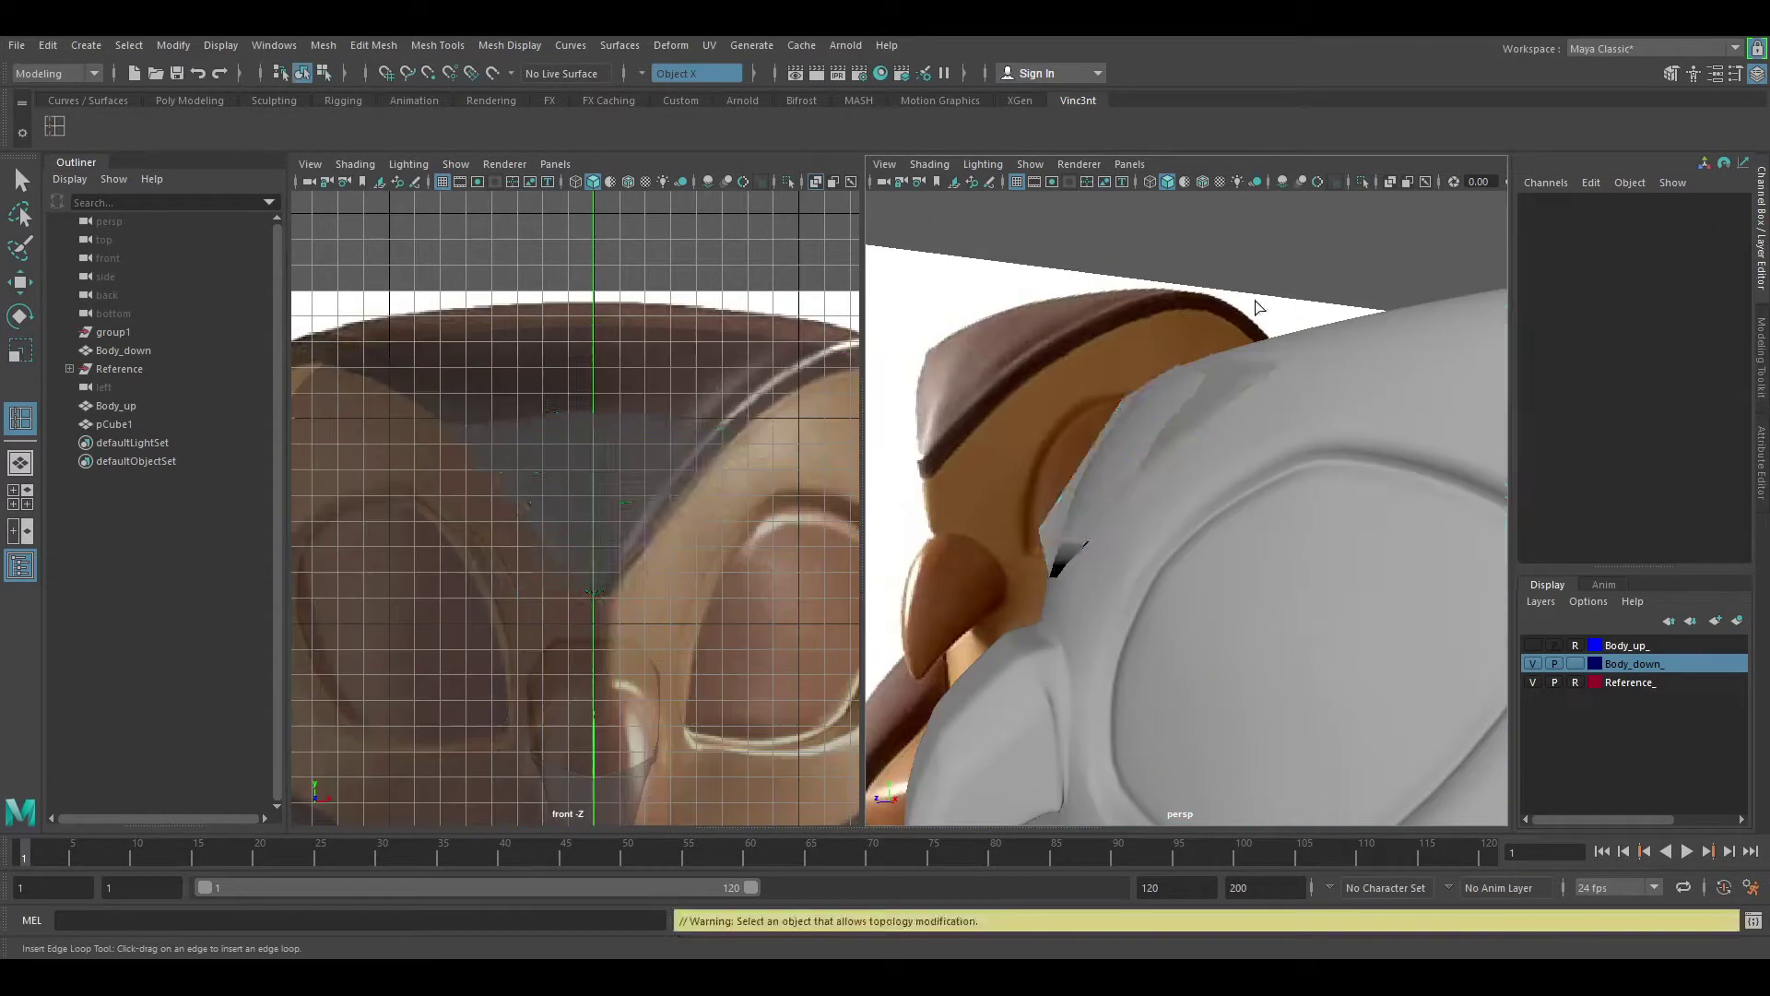
pyautogui.click(1363, 181)
pyautogui.press('F8')
pyautogui.moveTo(1285, 550)
pyautogui.keyDown('alt'); pyautogui.mouseDown()
pyautogui.moveTo(1309, 599)
pyautogui.moveTo(1199, 521)
pyautogui.moveTo(916, 495)
pyautogui.mouseUp(); pyautogui.keyUp('alt')
pyautogui.hotkey('ctrl', '1')
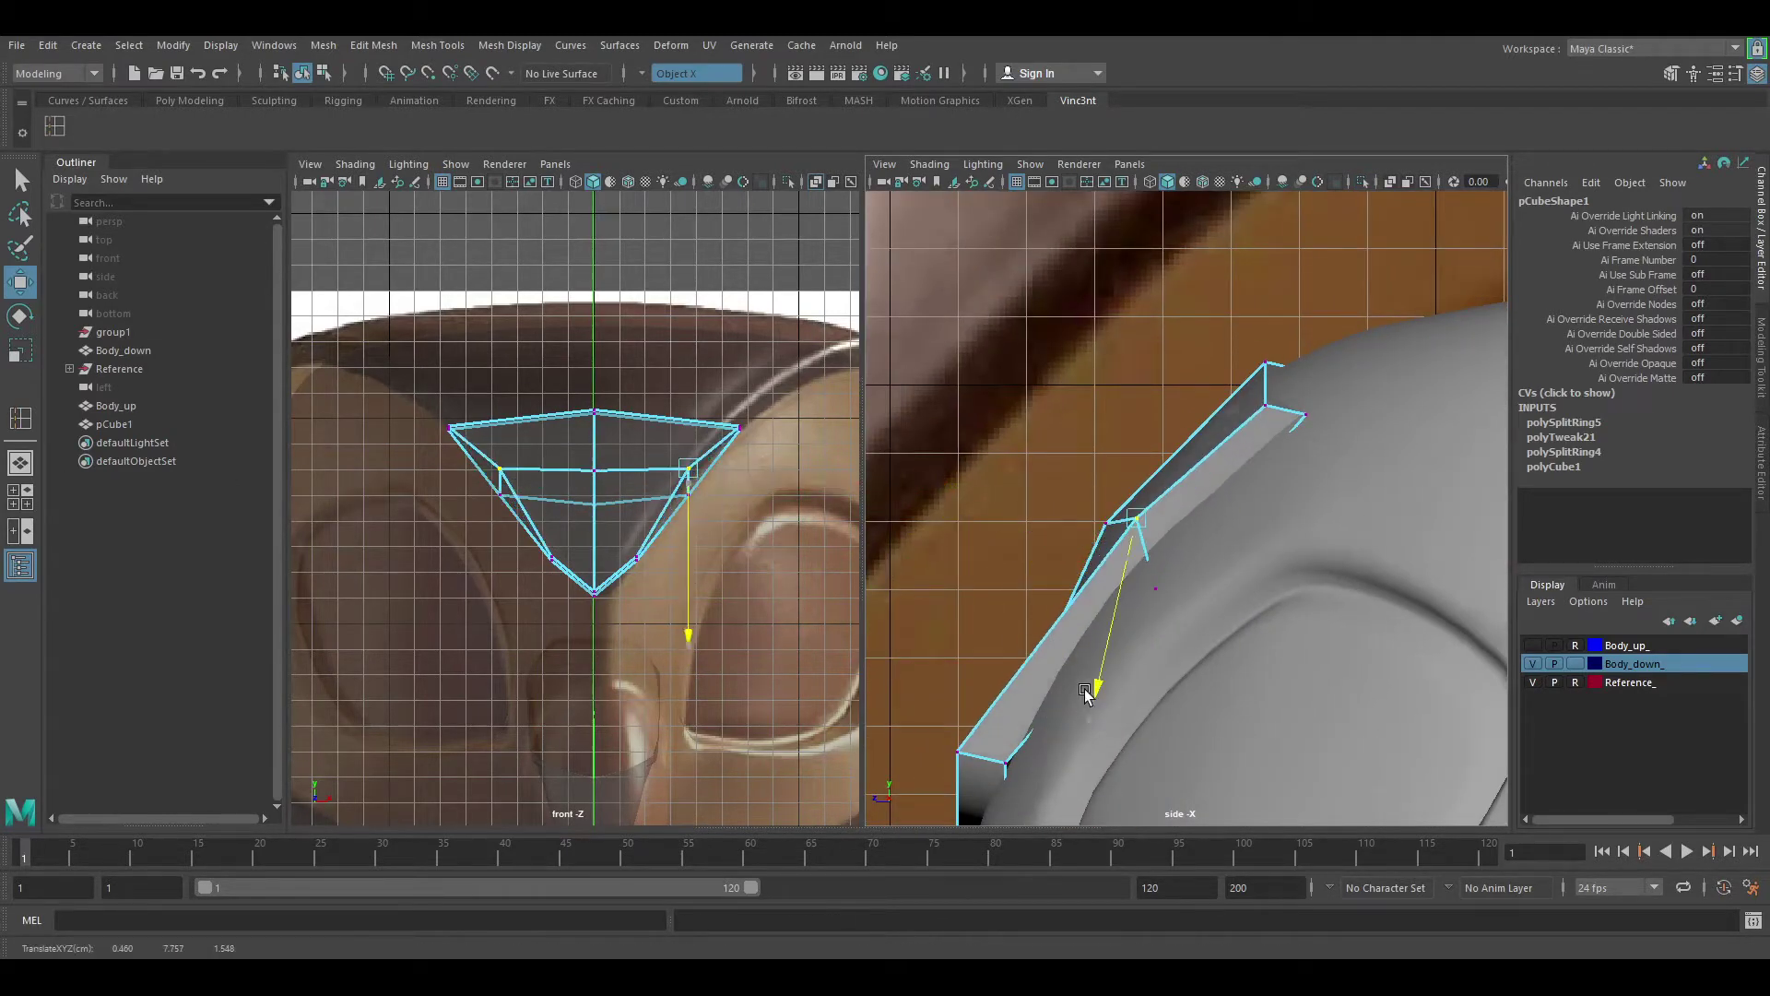
pyautogui.keyDown('alt'); pyautogui.moveTo(1117, 542); pyautogui.dragTo(1021, 450, button='middle'); pyautogui.keyUp('alt')
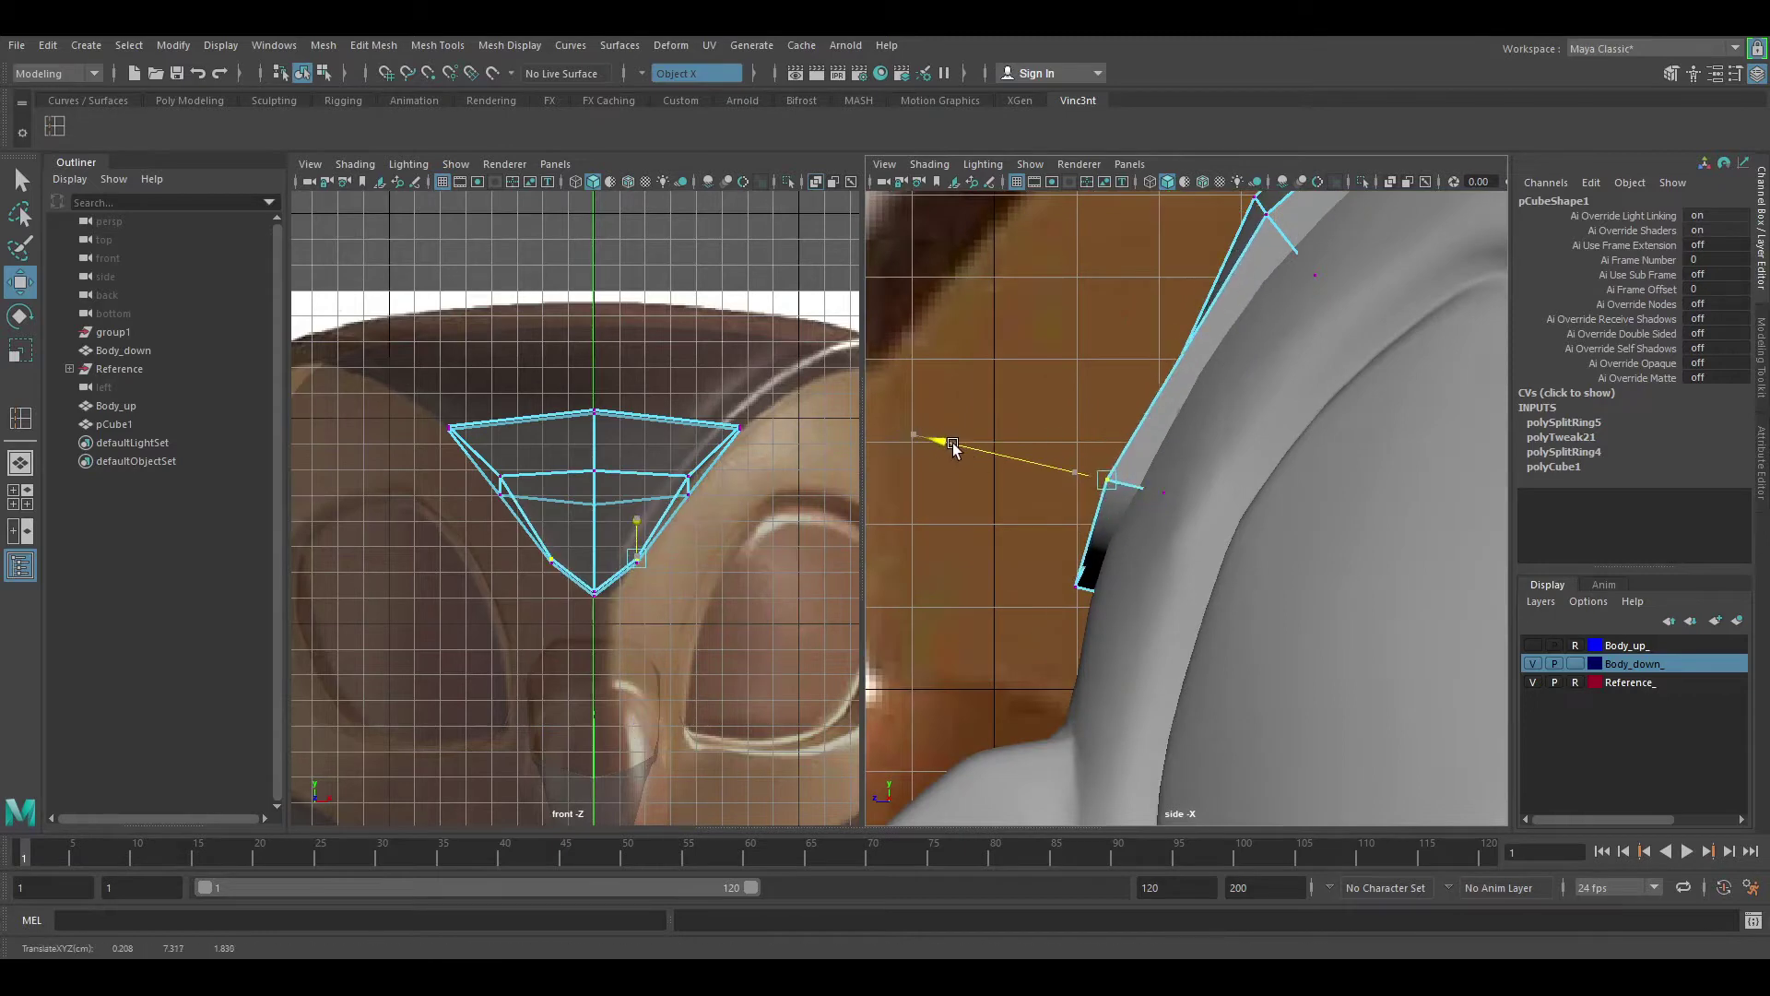
pyautogui.keyDown('alt'); pyautogui.moveTo(948, 441); pyautogui.dragTo(976, 477); pyautogui.keyUp('alt')
# Step: Scale the strap to Y 0.134 and select its bottom vertices
pyautogui.press('e')
pyautogui.press('F8')
pyautogui.press('r')
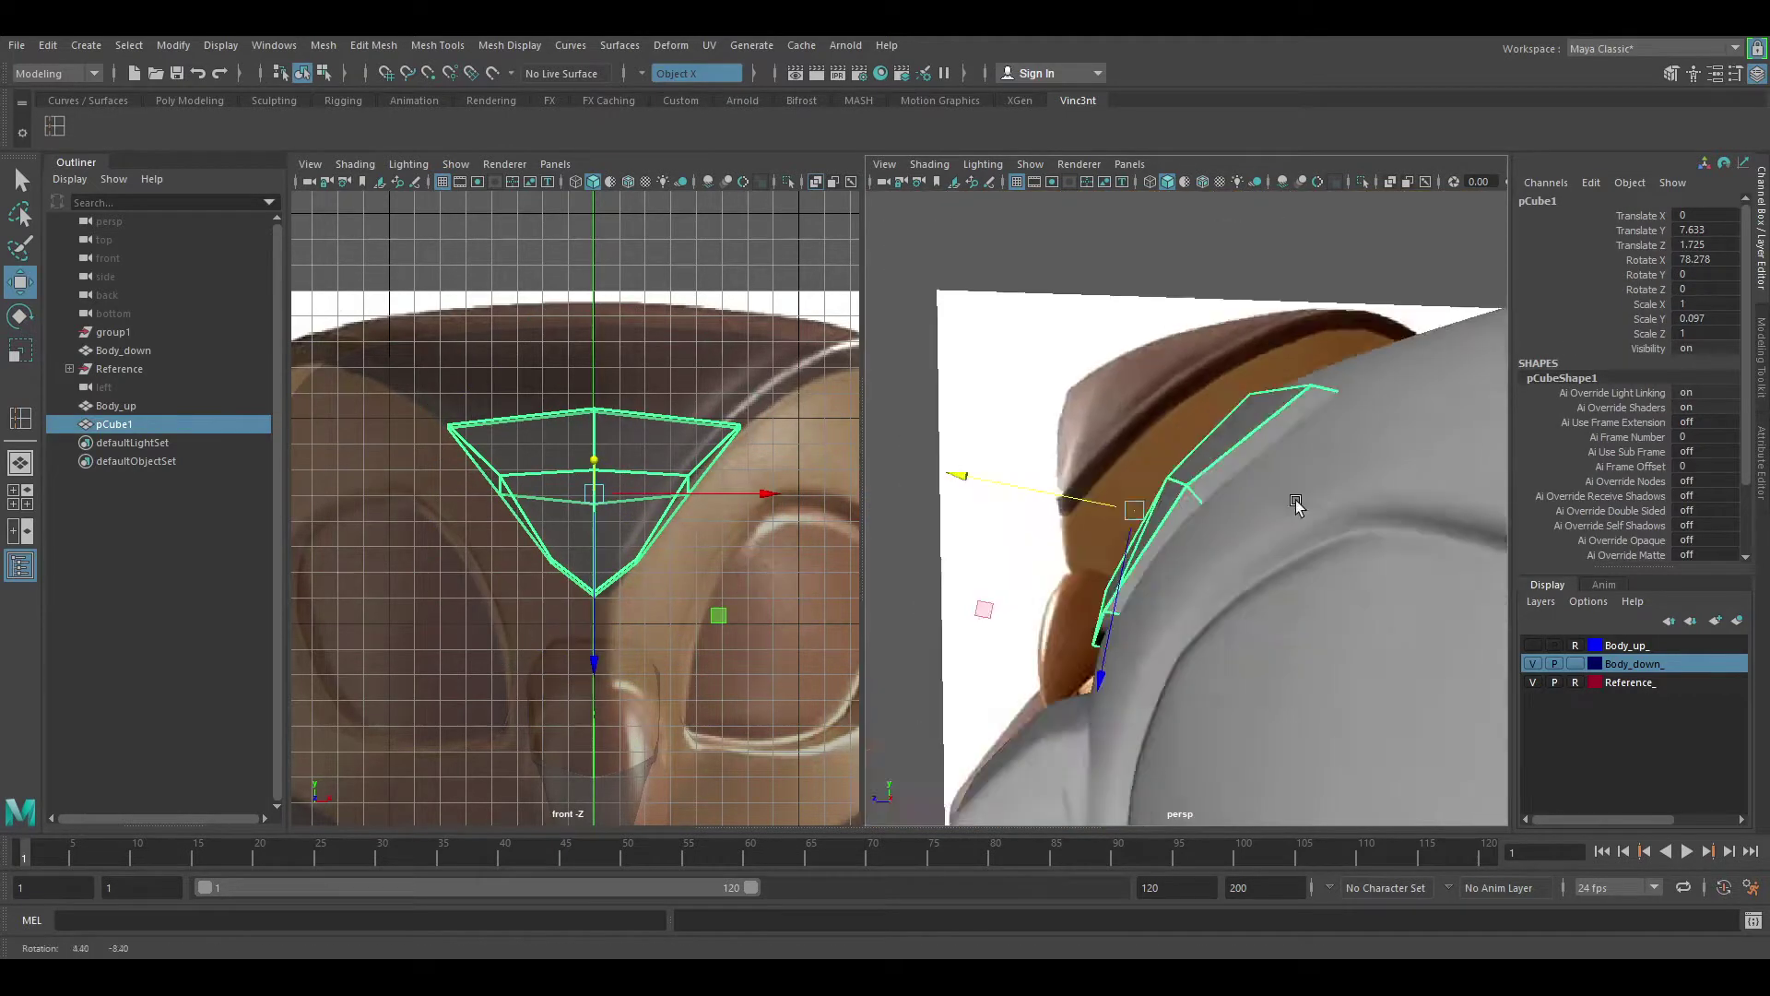
pyautogui.keyDown('alt'); pyautogui.moveTo(1292, 506); pyautogui.dragTo(1272, 624); pyautogui.keyUp('alt')
pyautogui.moveTo(949, 502); pyautogui.dragTo(950, 472)
pyautogui.moveTo(1018, 559)
pyautogui.keyDown('alt'); pyautogui.mouseDown()
pyautogui.moveTo(1060, 590)
pyautogui.moveTo(1125, 711)
pyautogui.moveTo(1111, 717)
pyautogui.moveTo(1143, 700)
pyautogui.moveTo(1106, 728)
pyautogui.moveTo(1100, 788)
pyautogui.moveTo(920, 585)
pyautogui.moveTo(999, 553)
pyautogui.moveTo(1288, 612)
pyautogui.moveTo(1240, 544)
pyautogui.moveTo(1392, 701)
pyautogui.moveTo(1309, 646)
pyautogui.moveTo(1325, 601)
pyautogui.moveTo(1048, 751)
pyautogui.moveTo(1256, 443)
pyautogui.moveTo(1240, 368)
pyautogui.moveTo(1132, 539)
pyautogui.moveTo(1280, 711)
pyautogui.moveTo(1106, 526)
pyautogui.mouseUp(); pyautogui.keyUp('alt')
pyautogui.press('F8')
pyautogui.click(1115, 632)
# Step: Extrude the strap's top face, widening and pulling the new faces outward
pyautogui.click(1240, 536)
pyautogui.click(1201, 501)
pyautogui.click(1325, 601)
pyautogui.hotkey('ctrl', 'e')
pyautogui.press('w')
pyautogui.press('e')
pyautogui.moveTo(1097, 687)
pyautogui.keyDown('alt'); pyautogui.mouseDown()
pyautogui.moveTo(931, 472)
pyautogui.moveTo(795, 434)
pyautogui.mouseUp(); pyautogui.keyUp('alt')
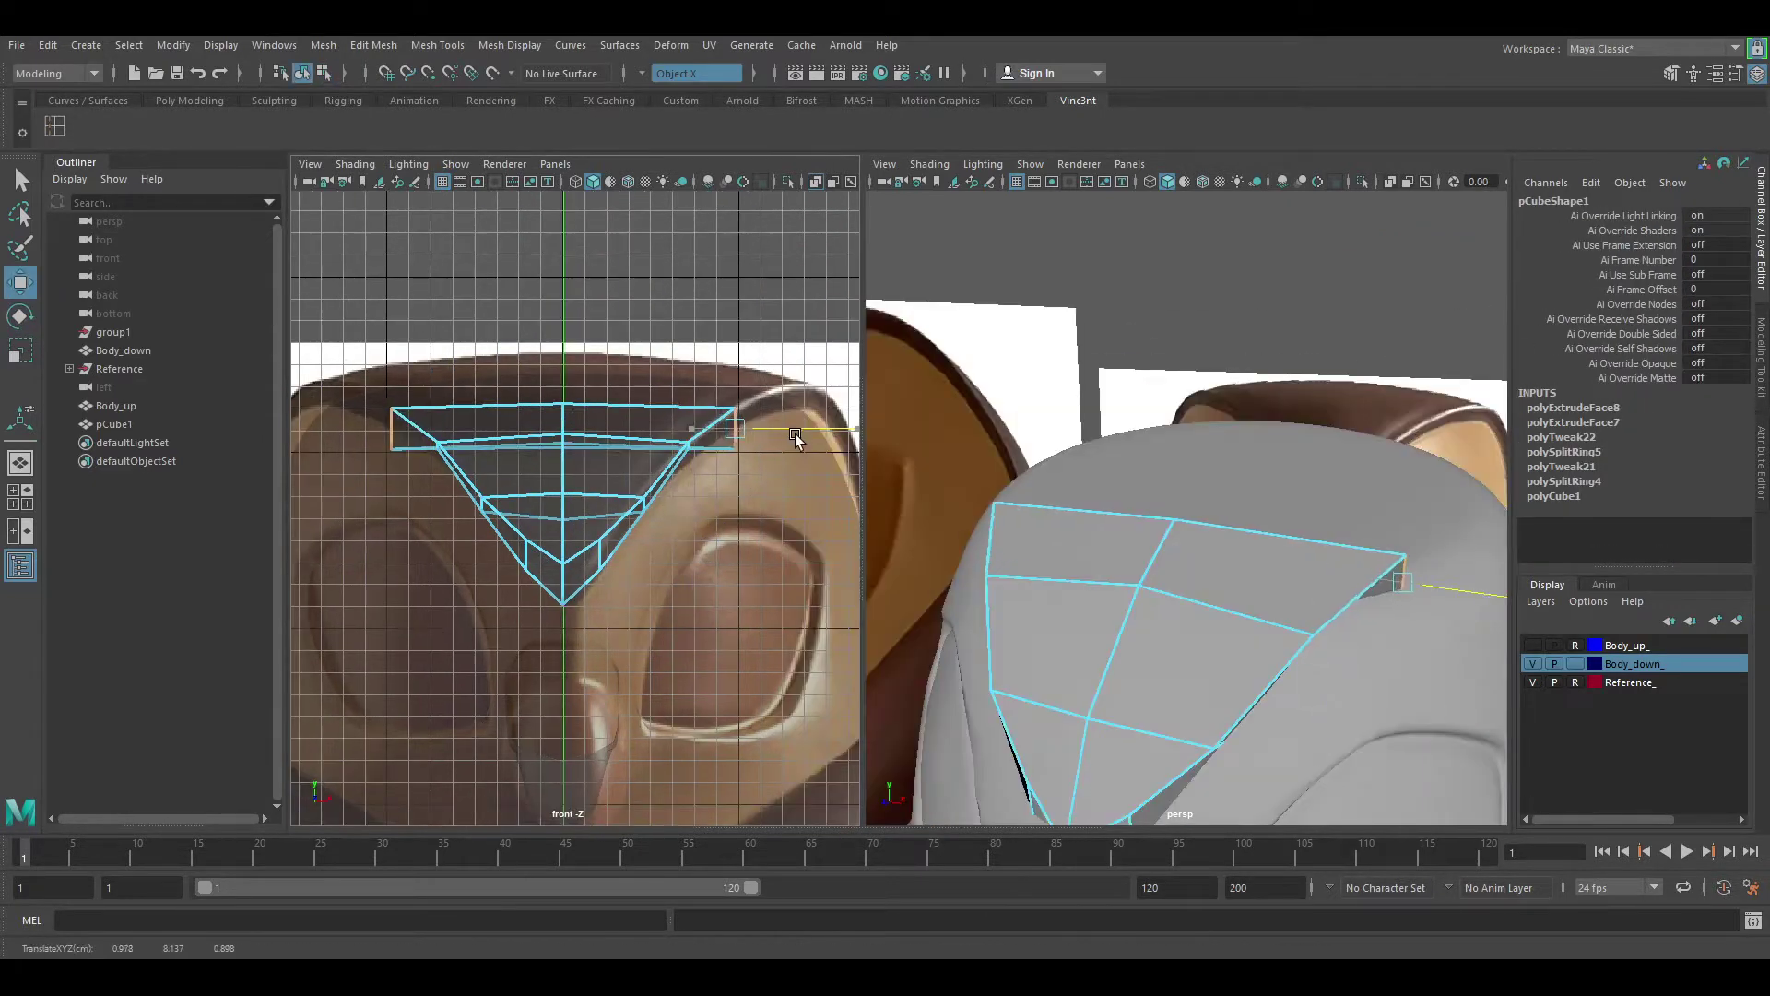
pyautogui.press('r')
pyautogui.moveTo(1186, 572); pyautogui.dragTo(1084, 612)
pyautogui.hotkey('ctrl', 'e')
pyautogui.moveTo(959, 601)
pyautogui.mouseDown()
pyautogui.moveTo(1078, 517)
pyautogui.moveTo(1171, 584)
pyautogui.mouseUp()
# Step: Add an edge loop across the strap, extrude again, and shift its top-centre vertex
pyautogui.keyDown('alt'); pyautogui.moveTo(1136, 453); pyautogui.dragTo(1179, 570); pyautogui.keyUp('alt')
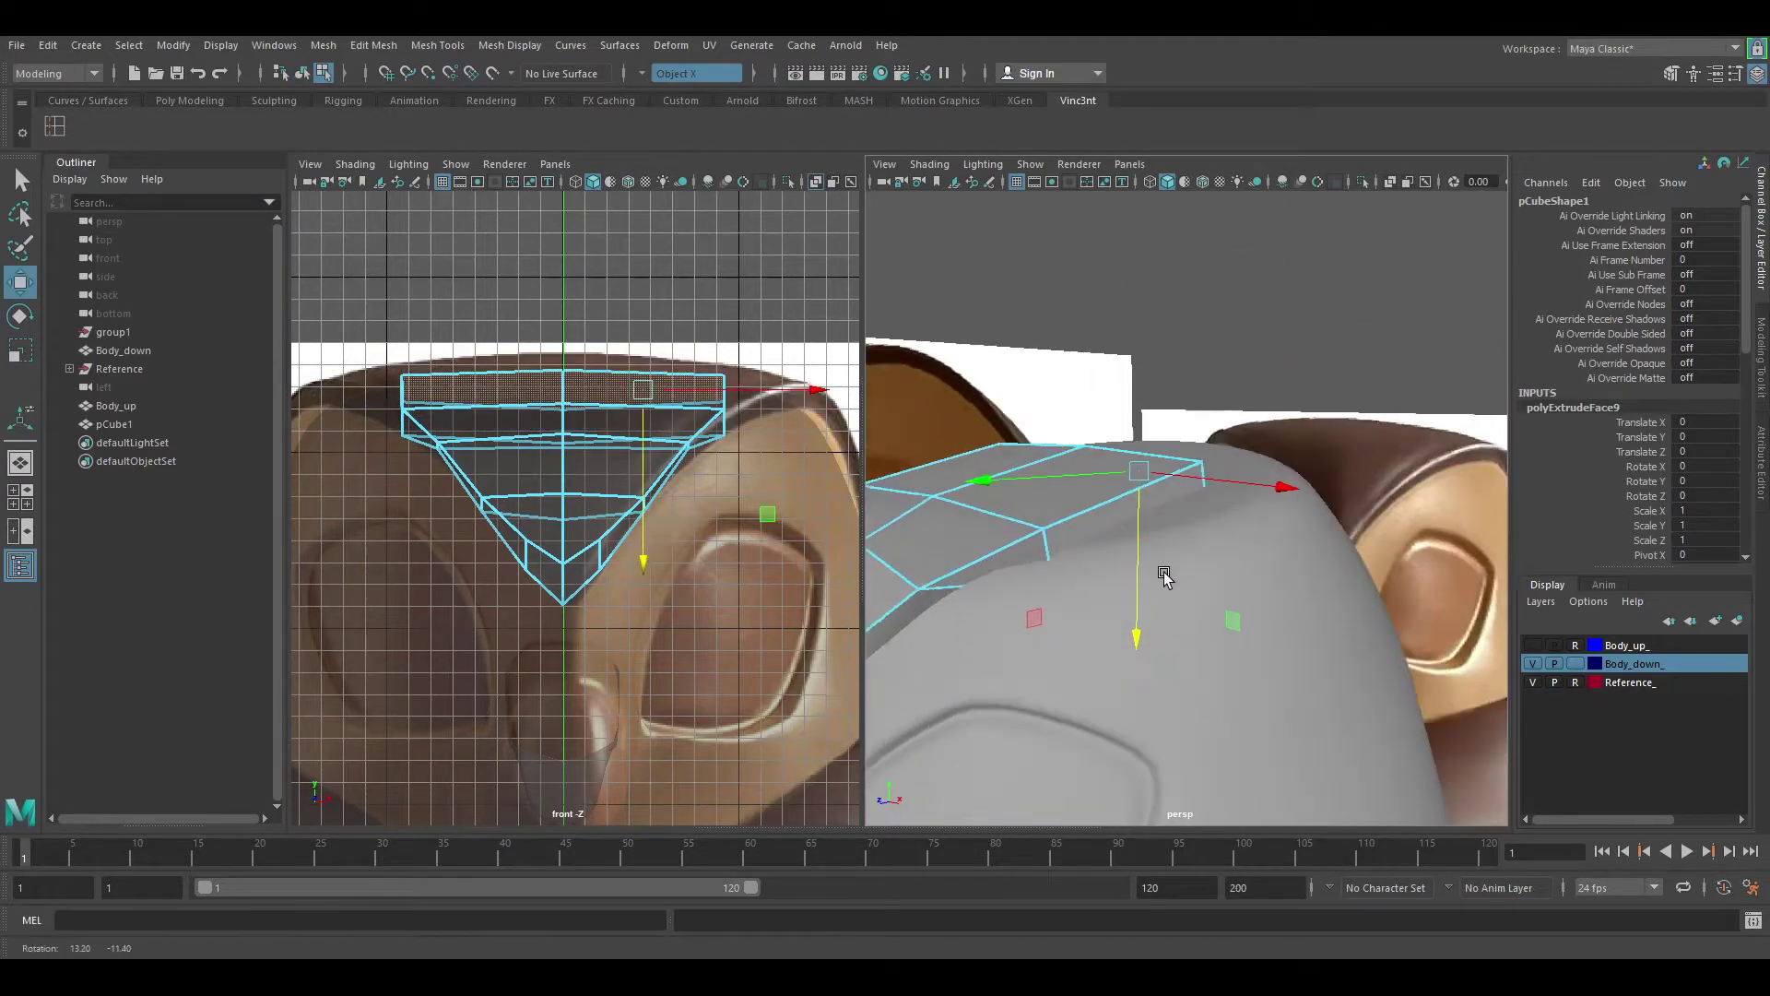
pyautogui.moveTo(1157, 578)
pyautogui.keyDown('alt'); pyautogui.mouseDown()
pyautogui.moveTo(1365, 620)
pyautogui.moveTo(1197, 620)
pyautogui.moveTo(1272, 633)
pyautogui.moveTo(1249, 576)
pyautogui.mouseUp(); pyautogui.keyUp('alt')
pyautogui.click(1198, 517)
pyautogui.moveTo(1249, 576)
pyautogui.keyDown('alt'); pyautogui.mouseDown()
pyautogui.moveTo(1214, 620)
pyautogui.moveTo(1272, 664)
pyautogui.moveTo(1233, 628)
pyautogui.moveTo(1249, 651)
pyautogui.moveTo(1387, 536)
pyautogui.moveTo(1291, 572)
pyautogui.moveTo(1371, 551)
pyautogui.moveTo(1228, 632)
pyautogui.moveTo(1291, 517)
pyautogui.moveTo(1209, 423)
pyautogui.mouseUp(); pyautogui.keyUp('alt')
pyautogui.hotkey('ctrl', 'e')
pyautogui.moveTo(1226, 516)
pyautogui.mouseDown()
pyautogui.moveTo(1218, 533)
pyautogui.moveTo(1052, 449)
pyautogui.mouseUp()
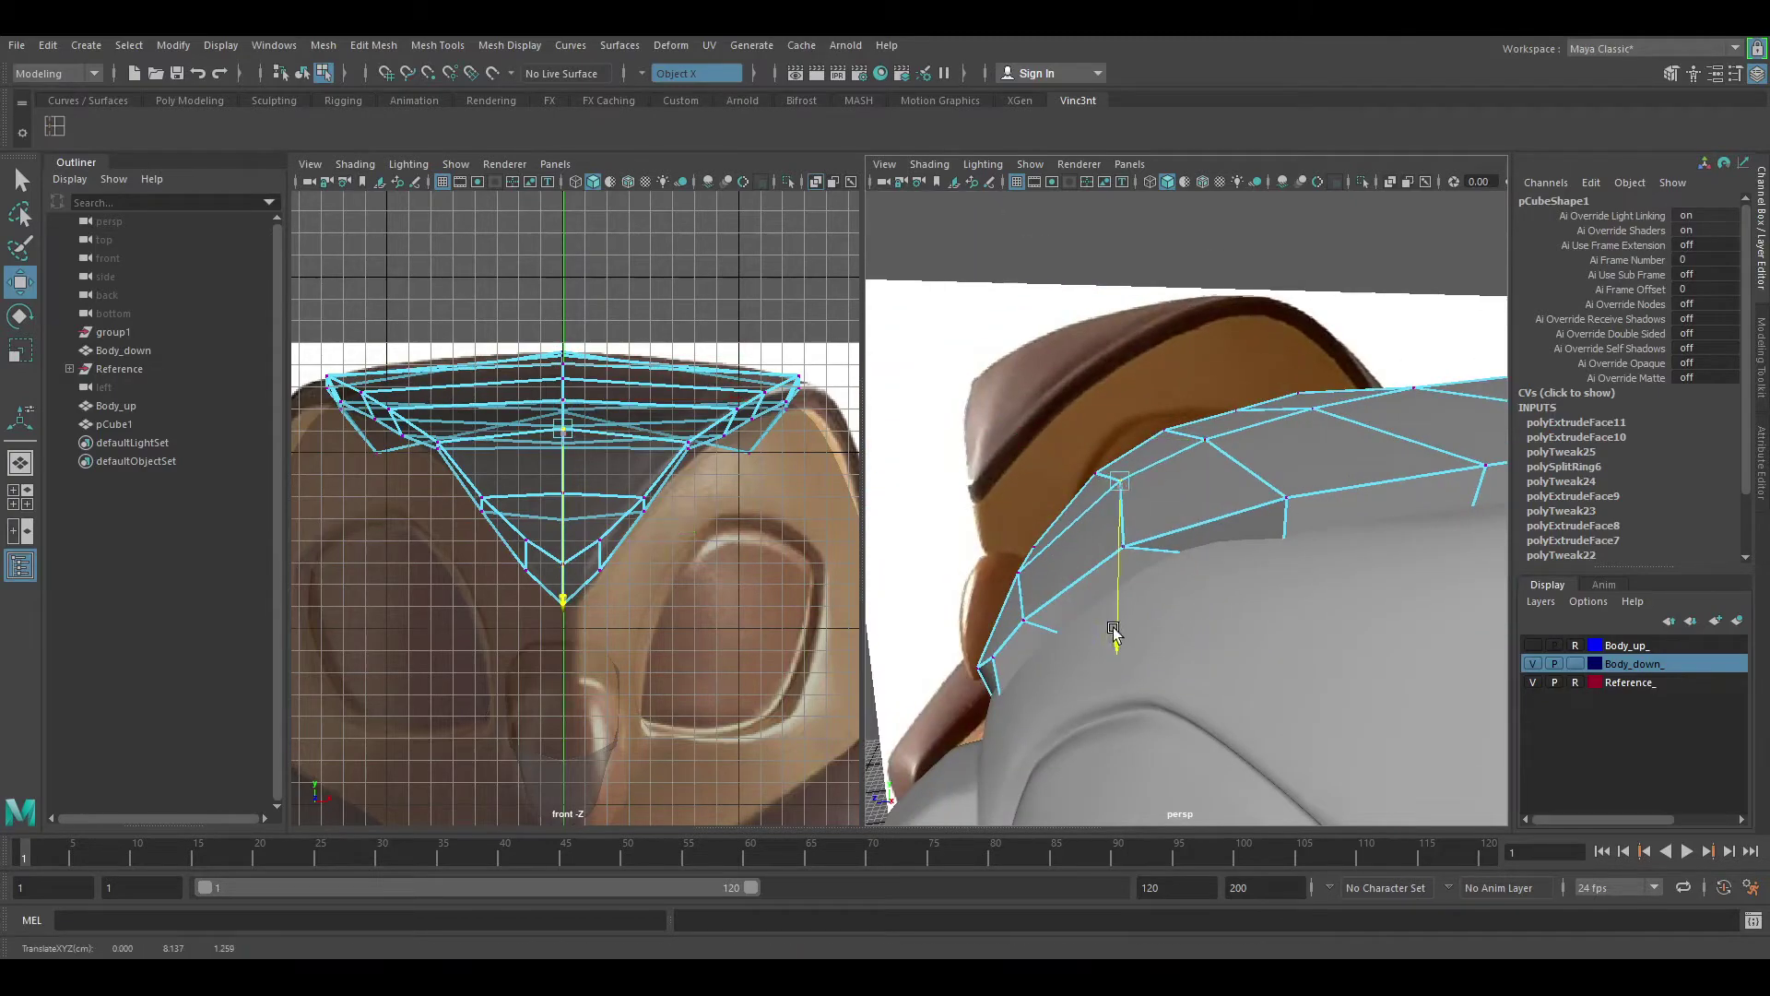
# Step: Insert several symmetric edge loops across the collar strap
pyautogui.moveTo(1268, 553)
pyautogui.keyDown('alt'); pyautogui.mouseDown()
pyautogui.moveTo(1426, 495)
pyautogui.moveTo(1452, 443)
pyautogui.mouseUp(); pyautogui.keyUp('alt')
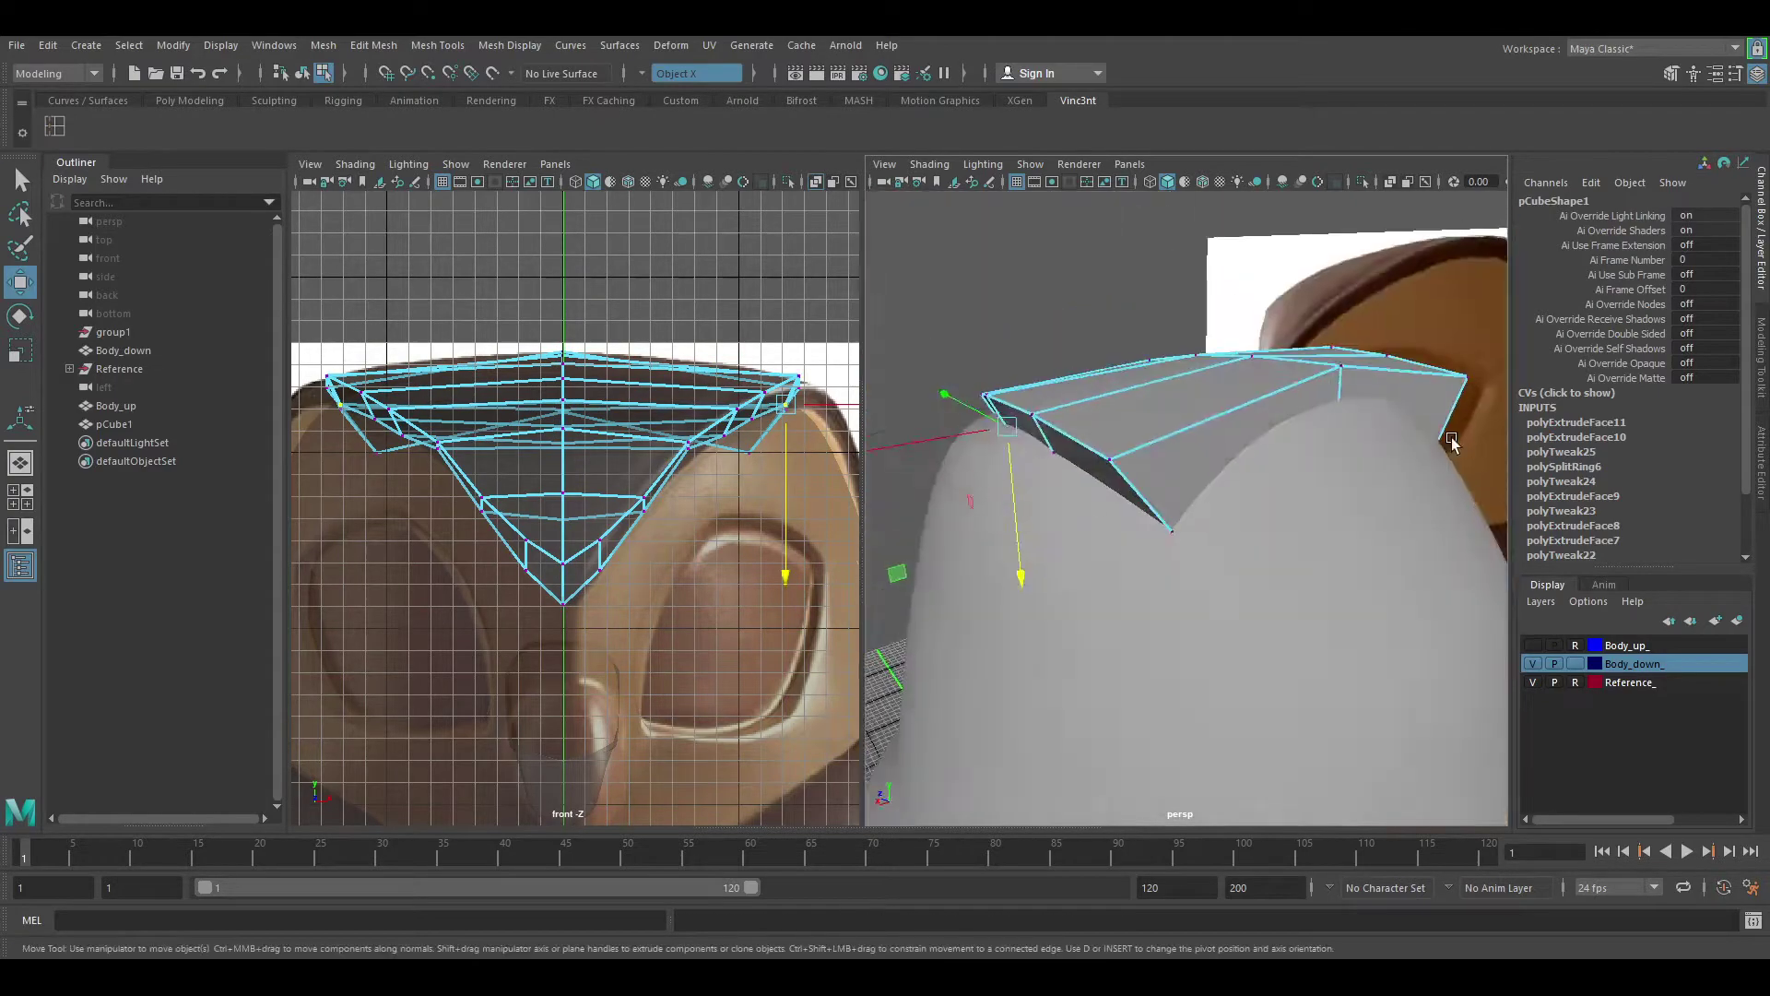
pyautogui.keyDown('alt'); pyautogui.moveTo(1276, 440); pyautogui.dragTo(1153, 621); pyautogui.keyUp('alt')
pyautogui.click(1153, 621)
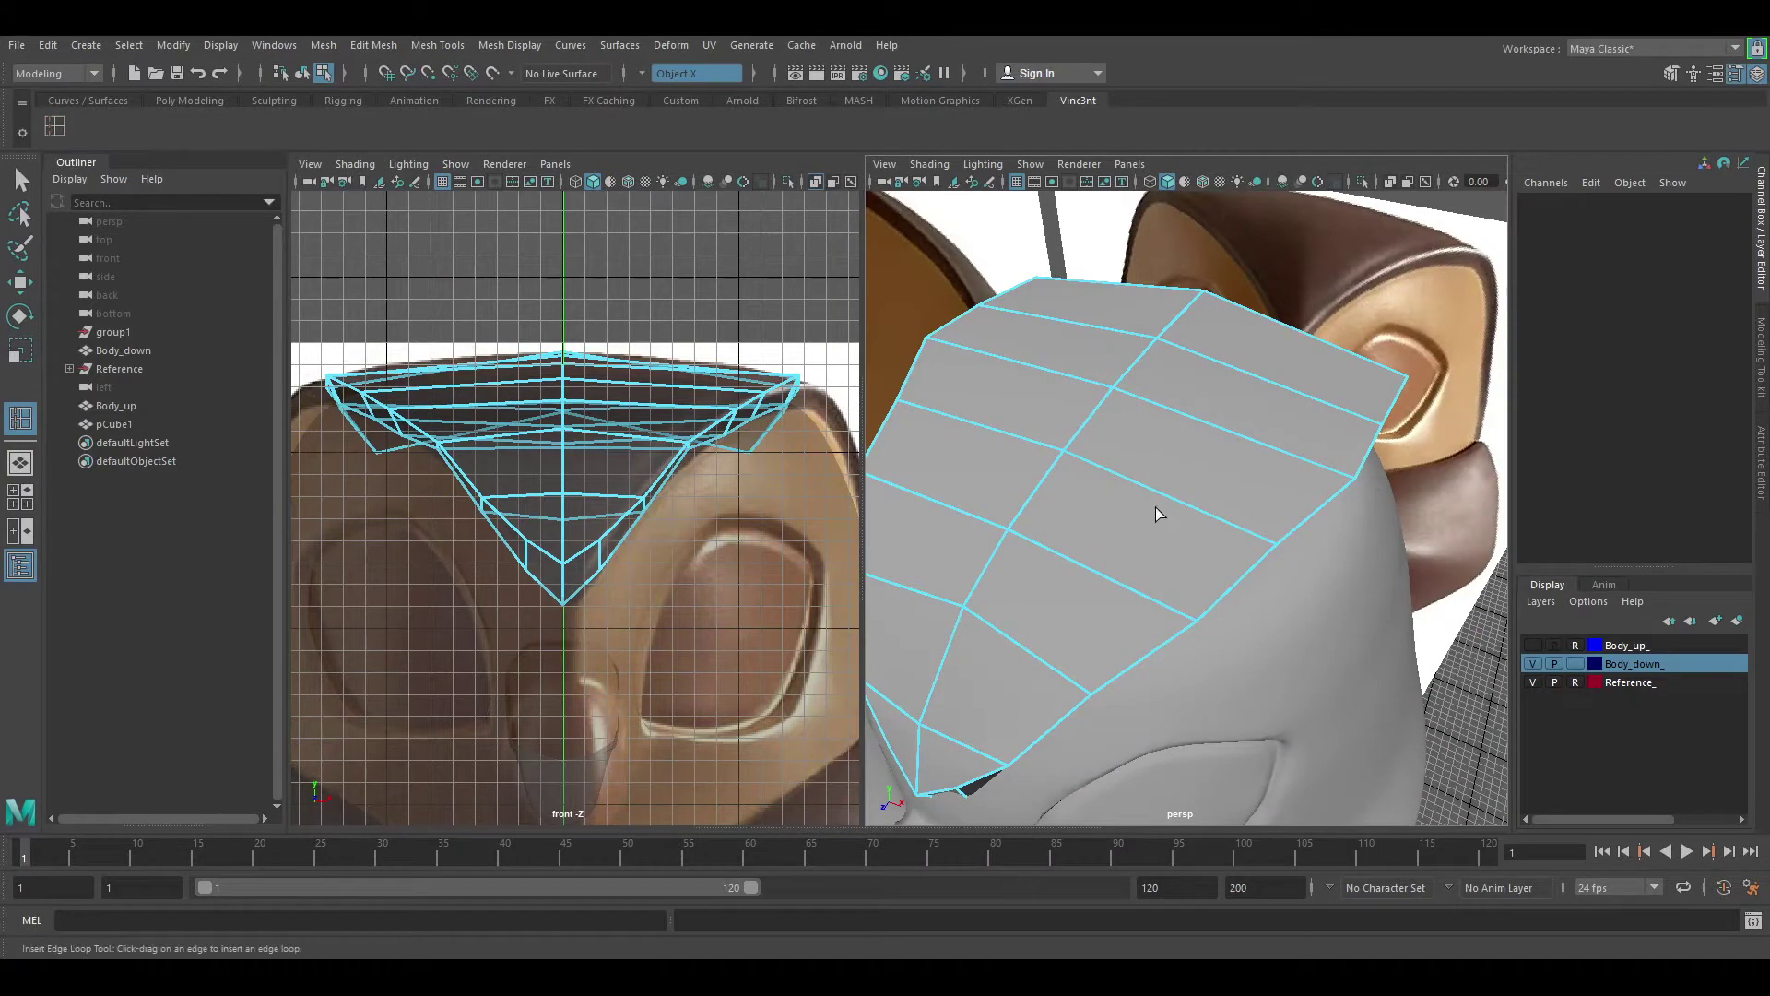
pyautogui.click(1157, 506)
pyautogui.keyDown('alt'); pyautogui.moveTo(1158, 506); pyautogui.dragTo(1022, 679); pyautogui.keyUp('alt')
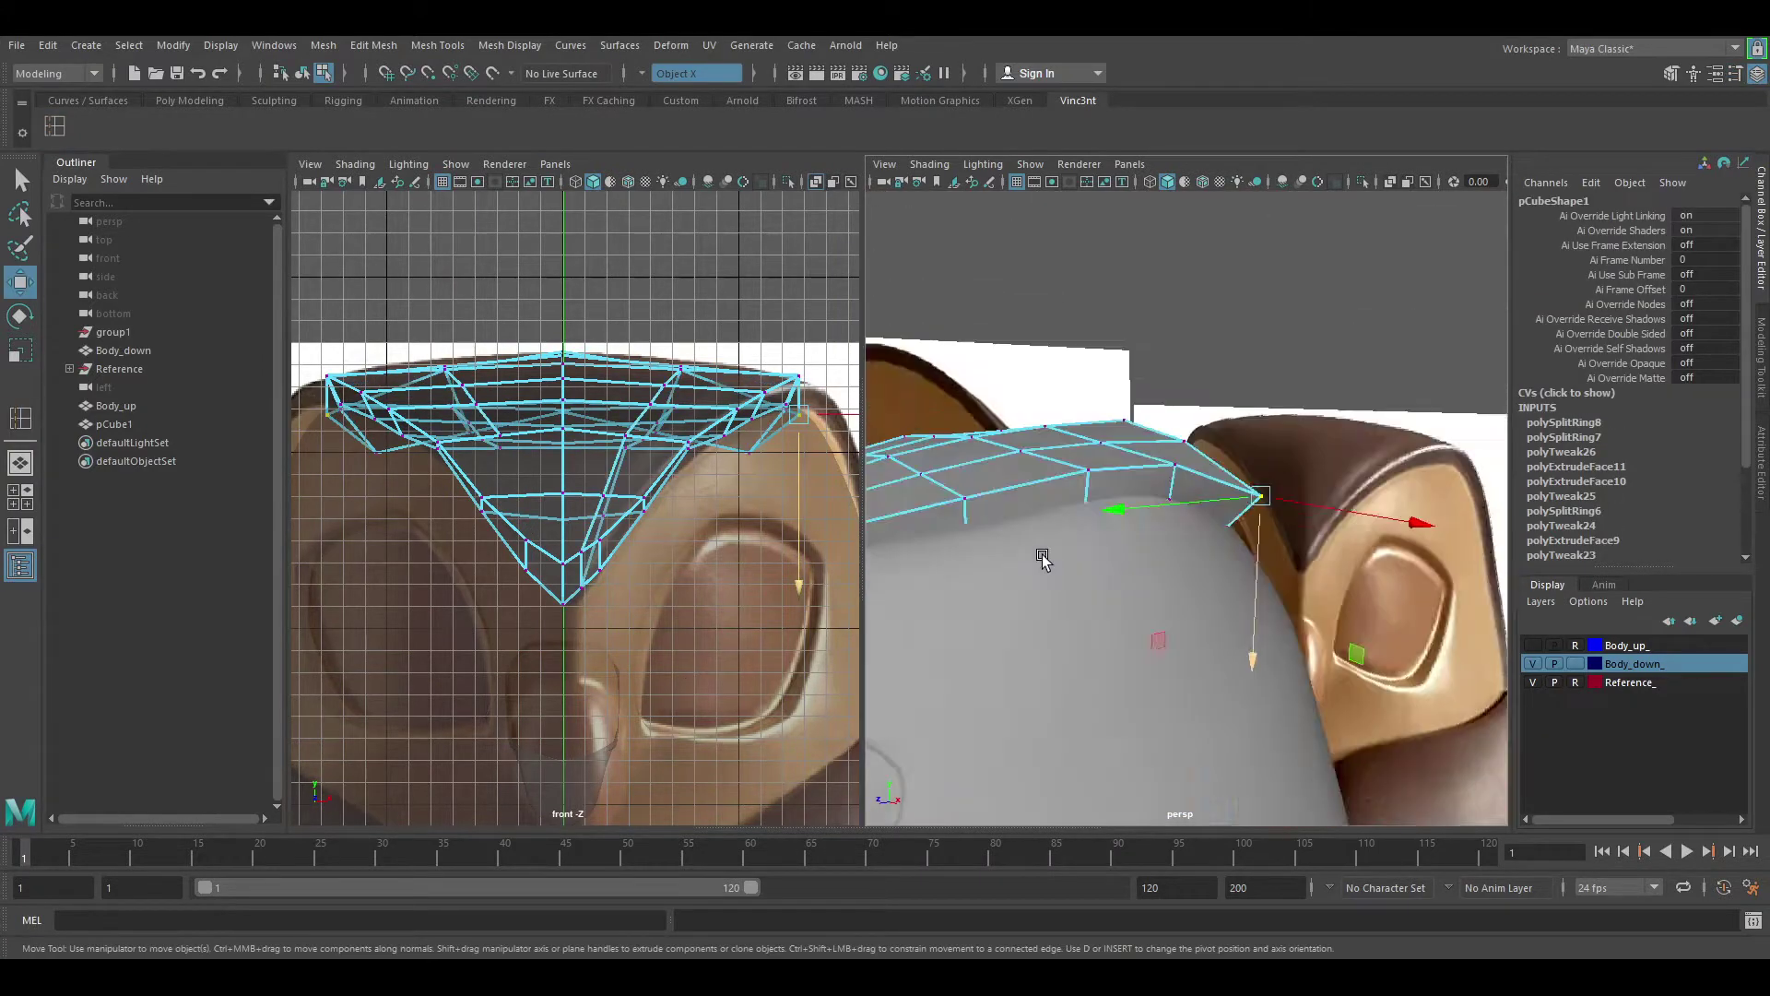
# Step: Extrude the back faces and push them down along the owl's back
pyautogui.moveTo(1139, 560)
pyautogui.keyDown('alt'); pyautogui.mouseDown()
pyautogui.moveTo(1198, 636)
pyautogui.moveTo(1212, 708)
pyautogui.mouseUp(); pyautogui.keyUp('alt')
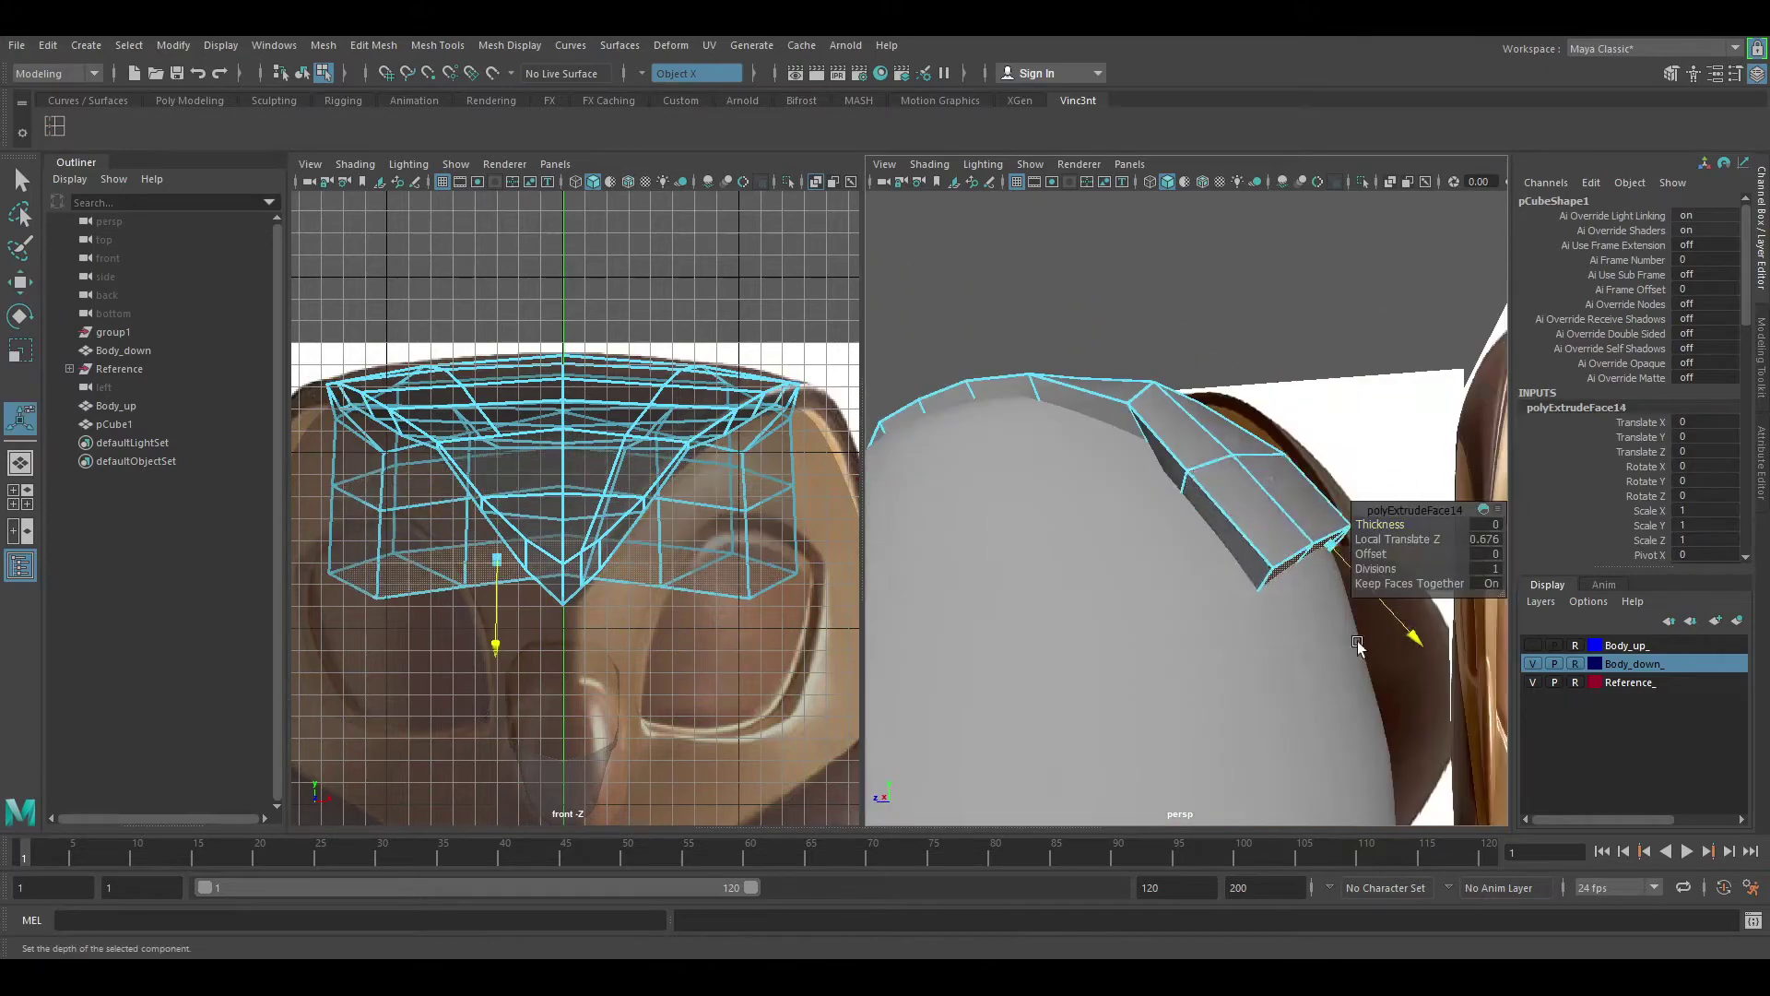
pyautogui.press('w')
pyautogui.moveTo(1152, 553); pyautogui.dragTo(1118, 563)
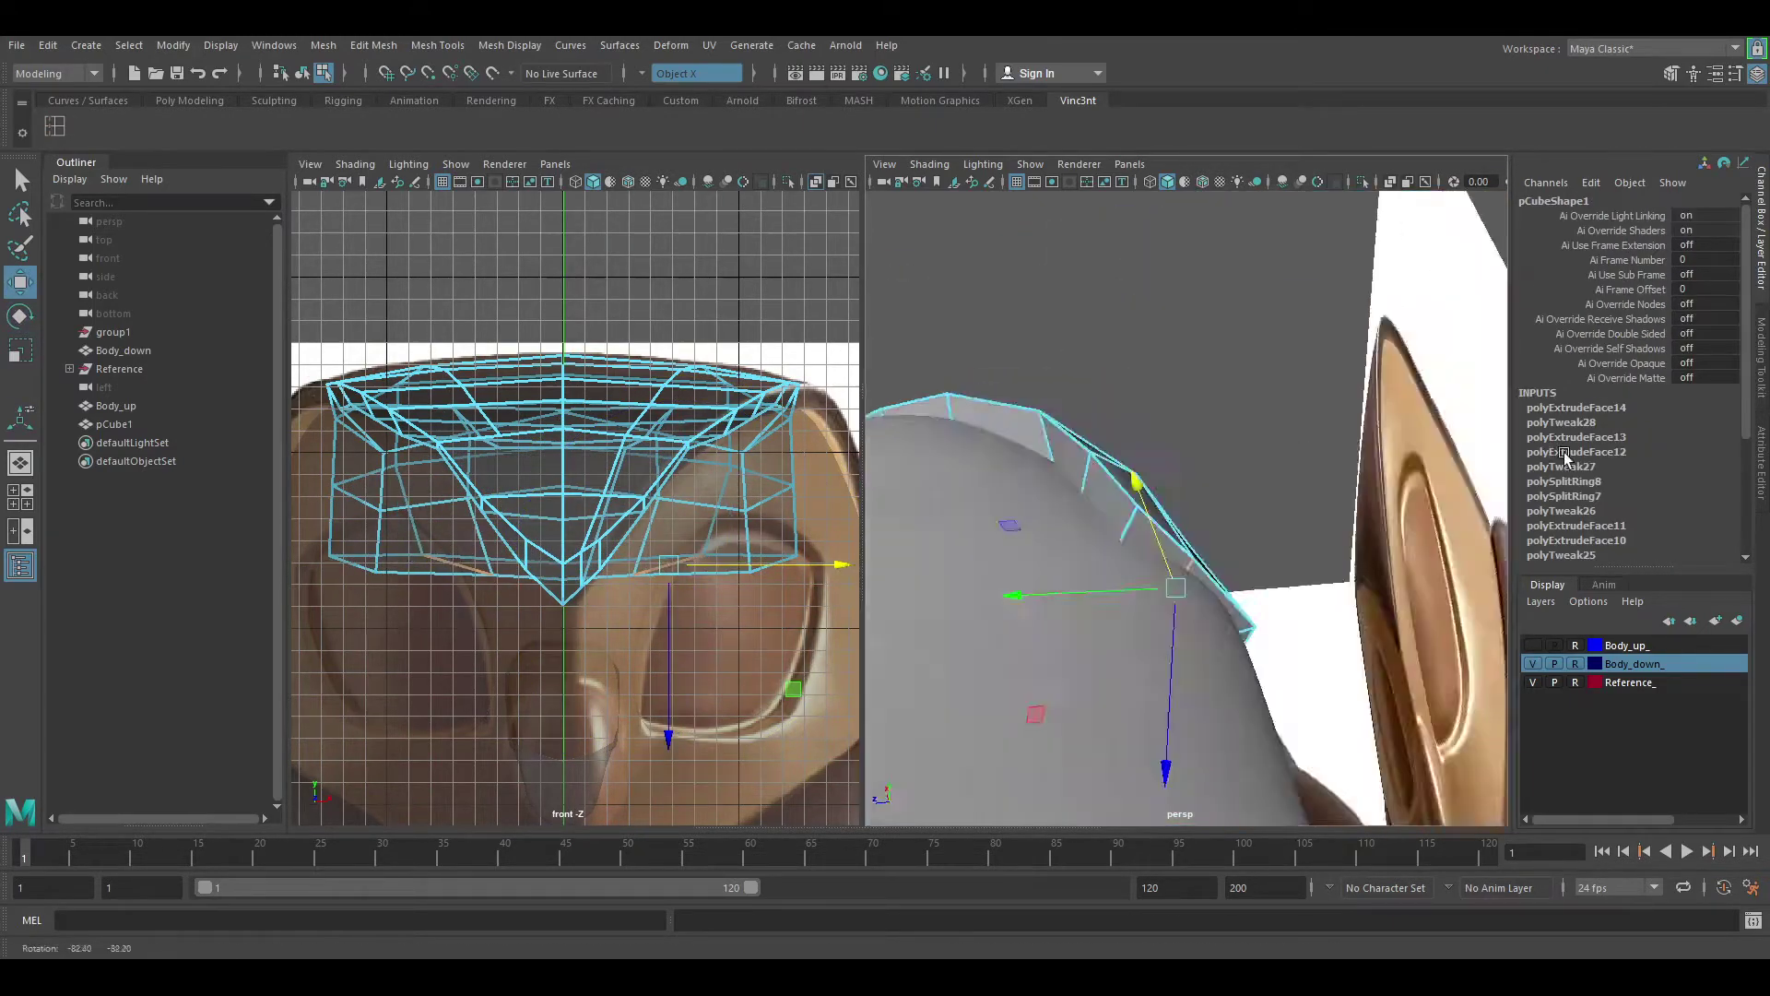
pyautogui.keyDown('alt'); pyautogui.moveTo(1187, 623); pyautogui.dragTo(1087, 633); pyautogui.keyUp('alt')
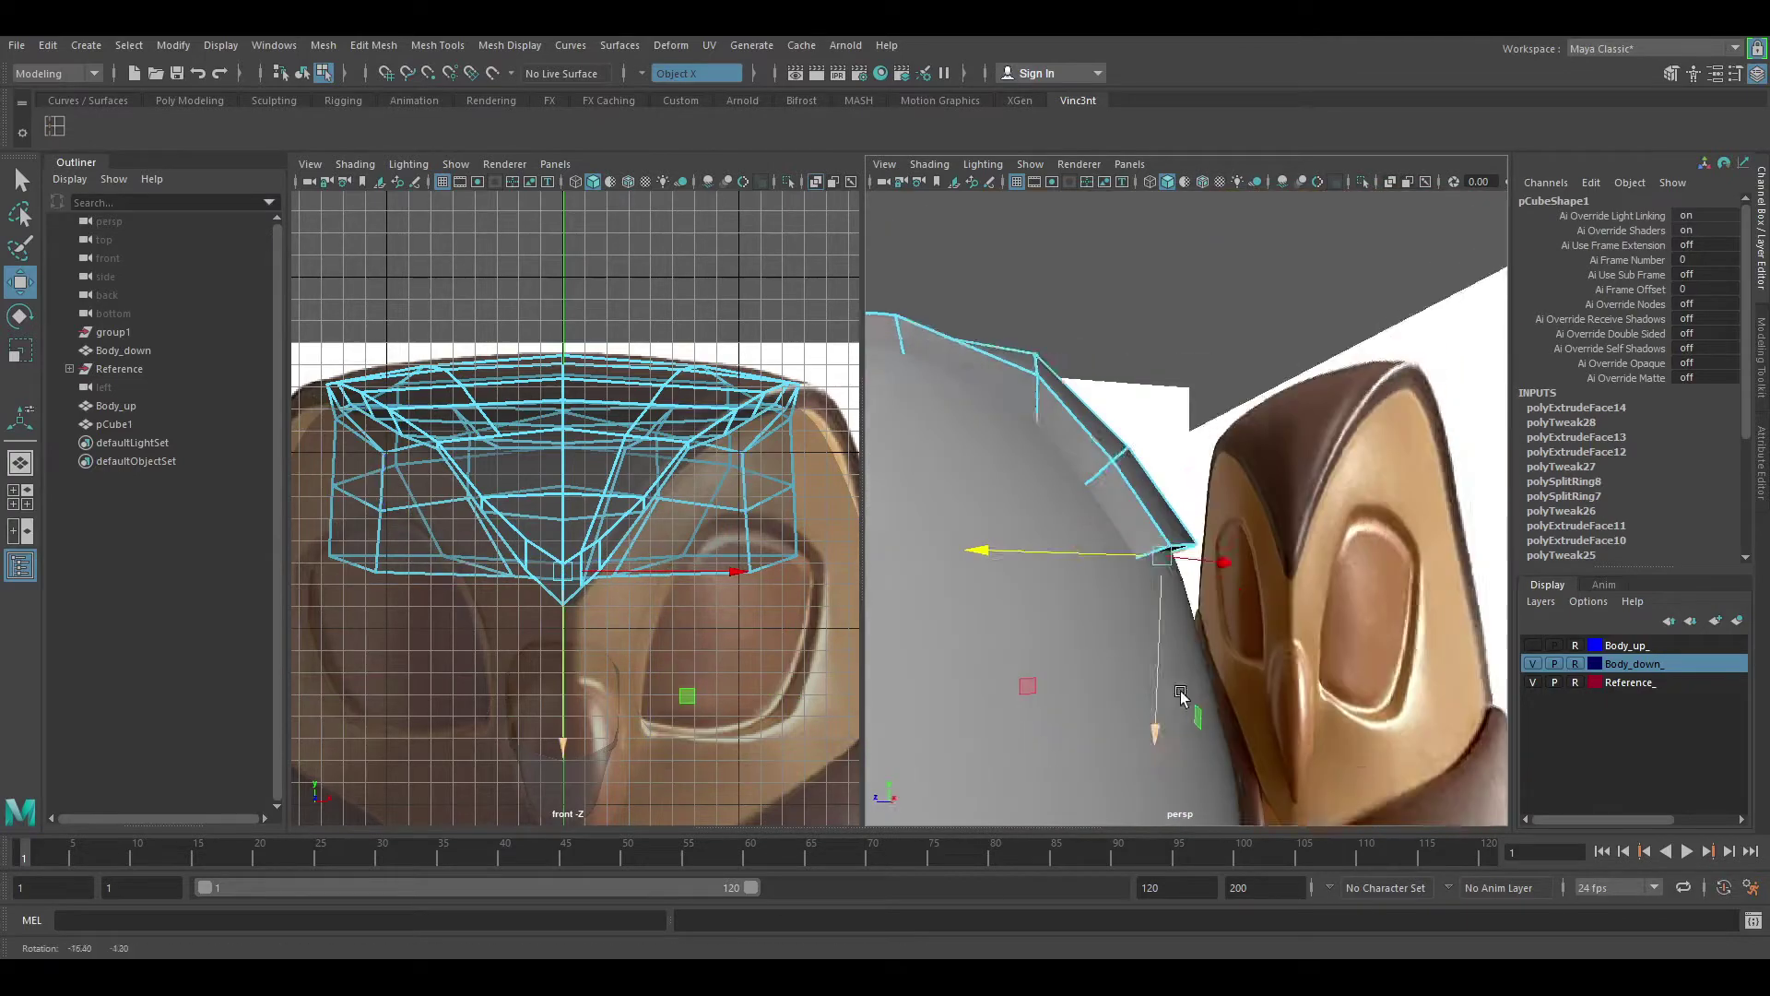
pyautogui.moveTo(1185, 636); pyautogui.dragTo(1189, 682)
pyautogui.keyDown('alt'); pyautogui.moveTo(1189, 683); pyautogui.dragTo(1229, 589); pyautogui.keyUp('alt')
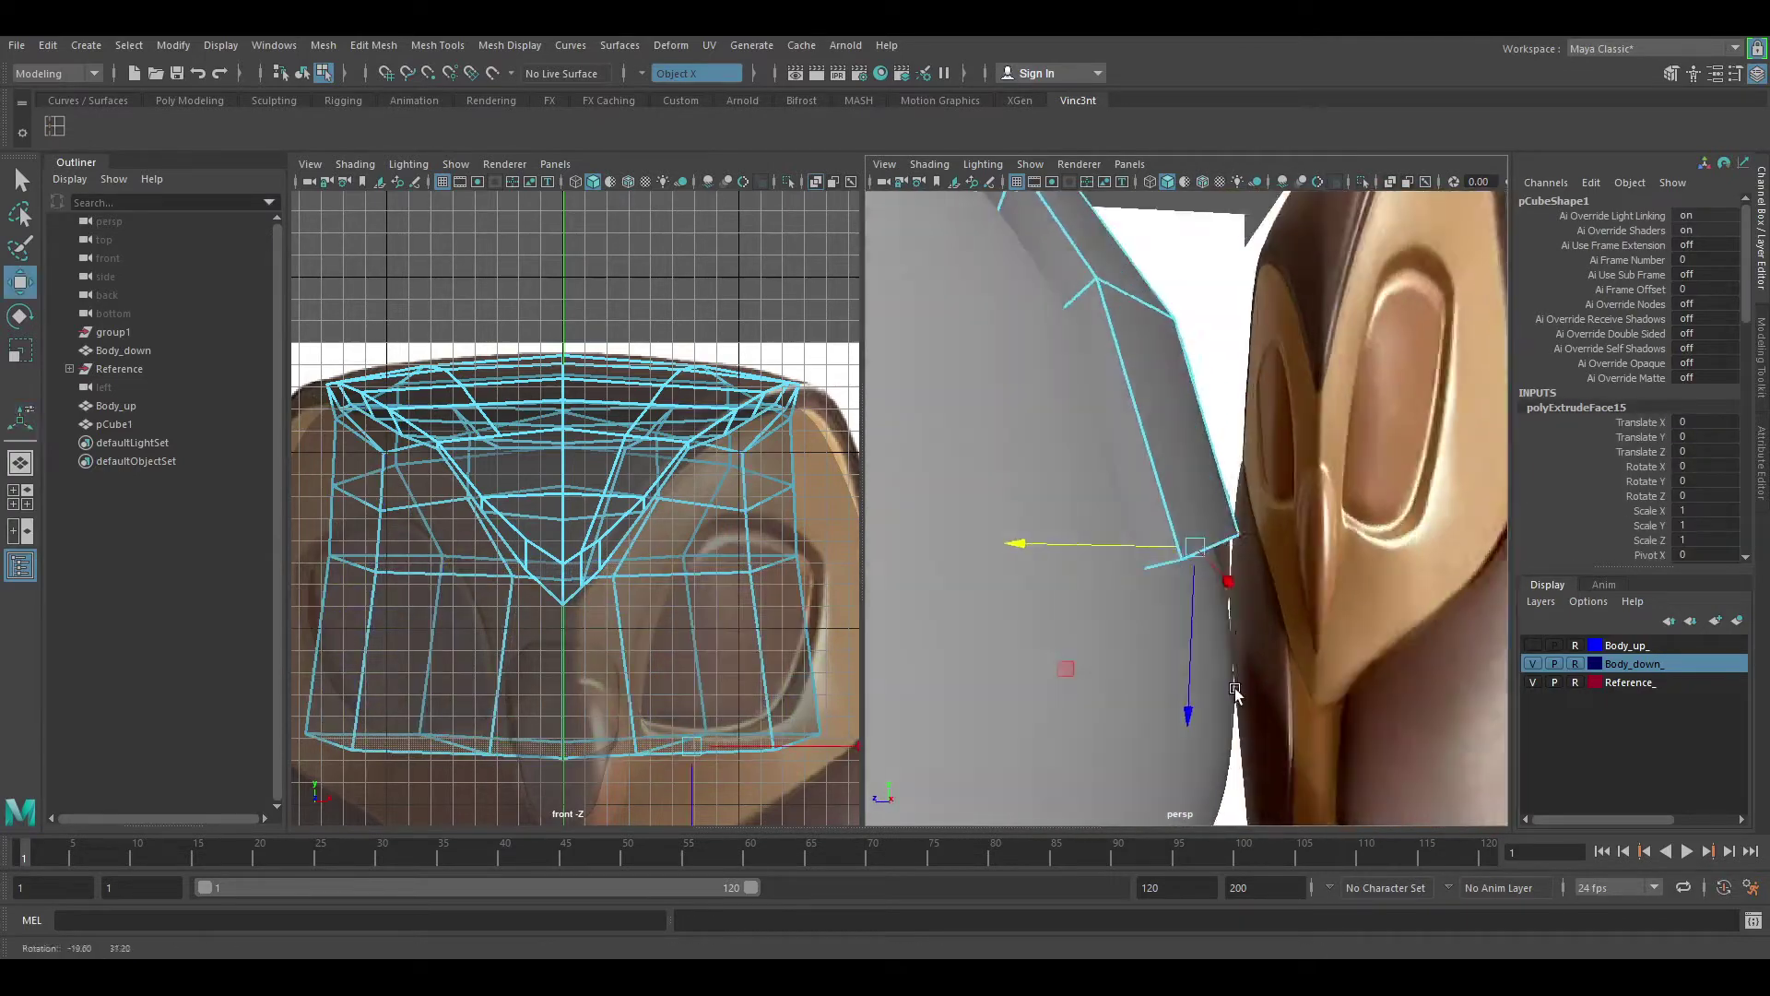
pyautogui.keyDown('alt'); pyautogui.moveTo(1221, 681); pyautogui.dragTo(1308, 704); pyautogui.keyUp('alt')
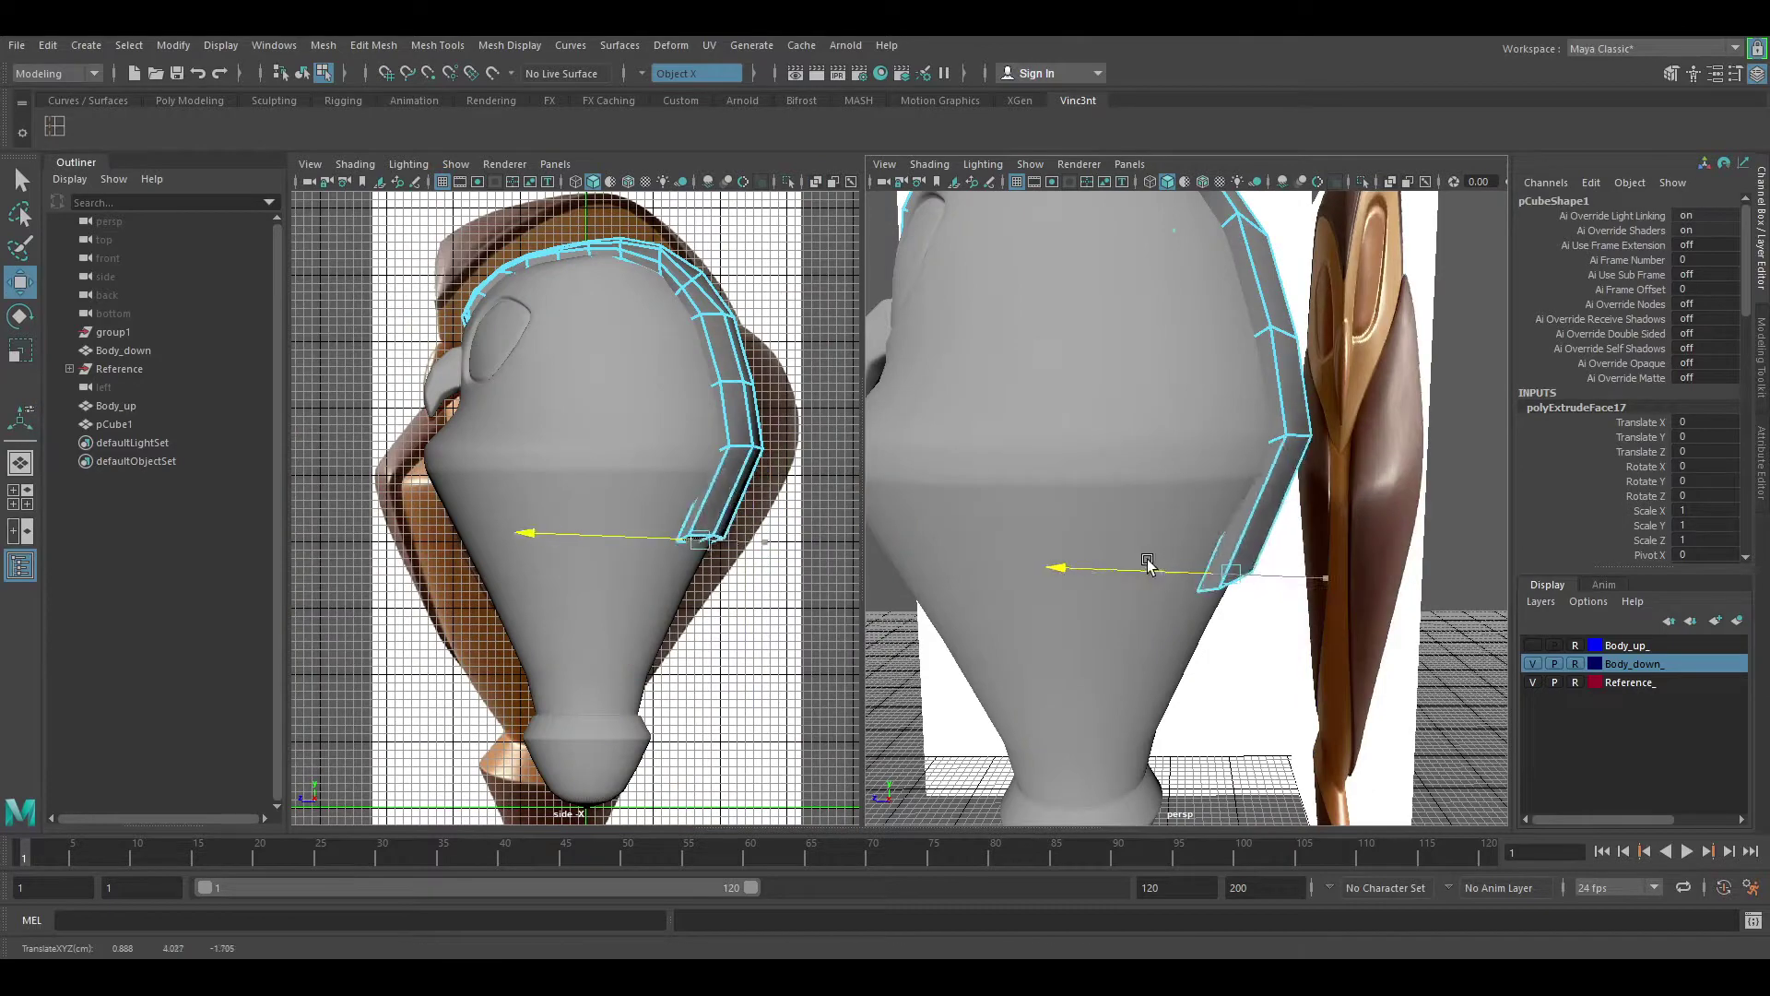
# Step: Extrude the strap end twice more, sliding each new segment down toward the base
pyautogui.moveTo(1225, 715)
pyautogui.keyDown('alt'); pyautogui.mouseDown()
pyautogui.moveTo(1286, 676)
pyautogui.moveTo(1198, 686)
pyautogui.mouseUp(); pyautogui.keyUp('alt')
pyautogui.hotkey('ctrl', 'e')
pyautogui.press('r')
pyautogui.press('w')
pyautogui.moveTo(1069, 682); pyautogui.dragTo(1040, 684)
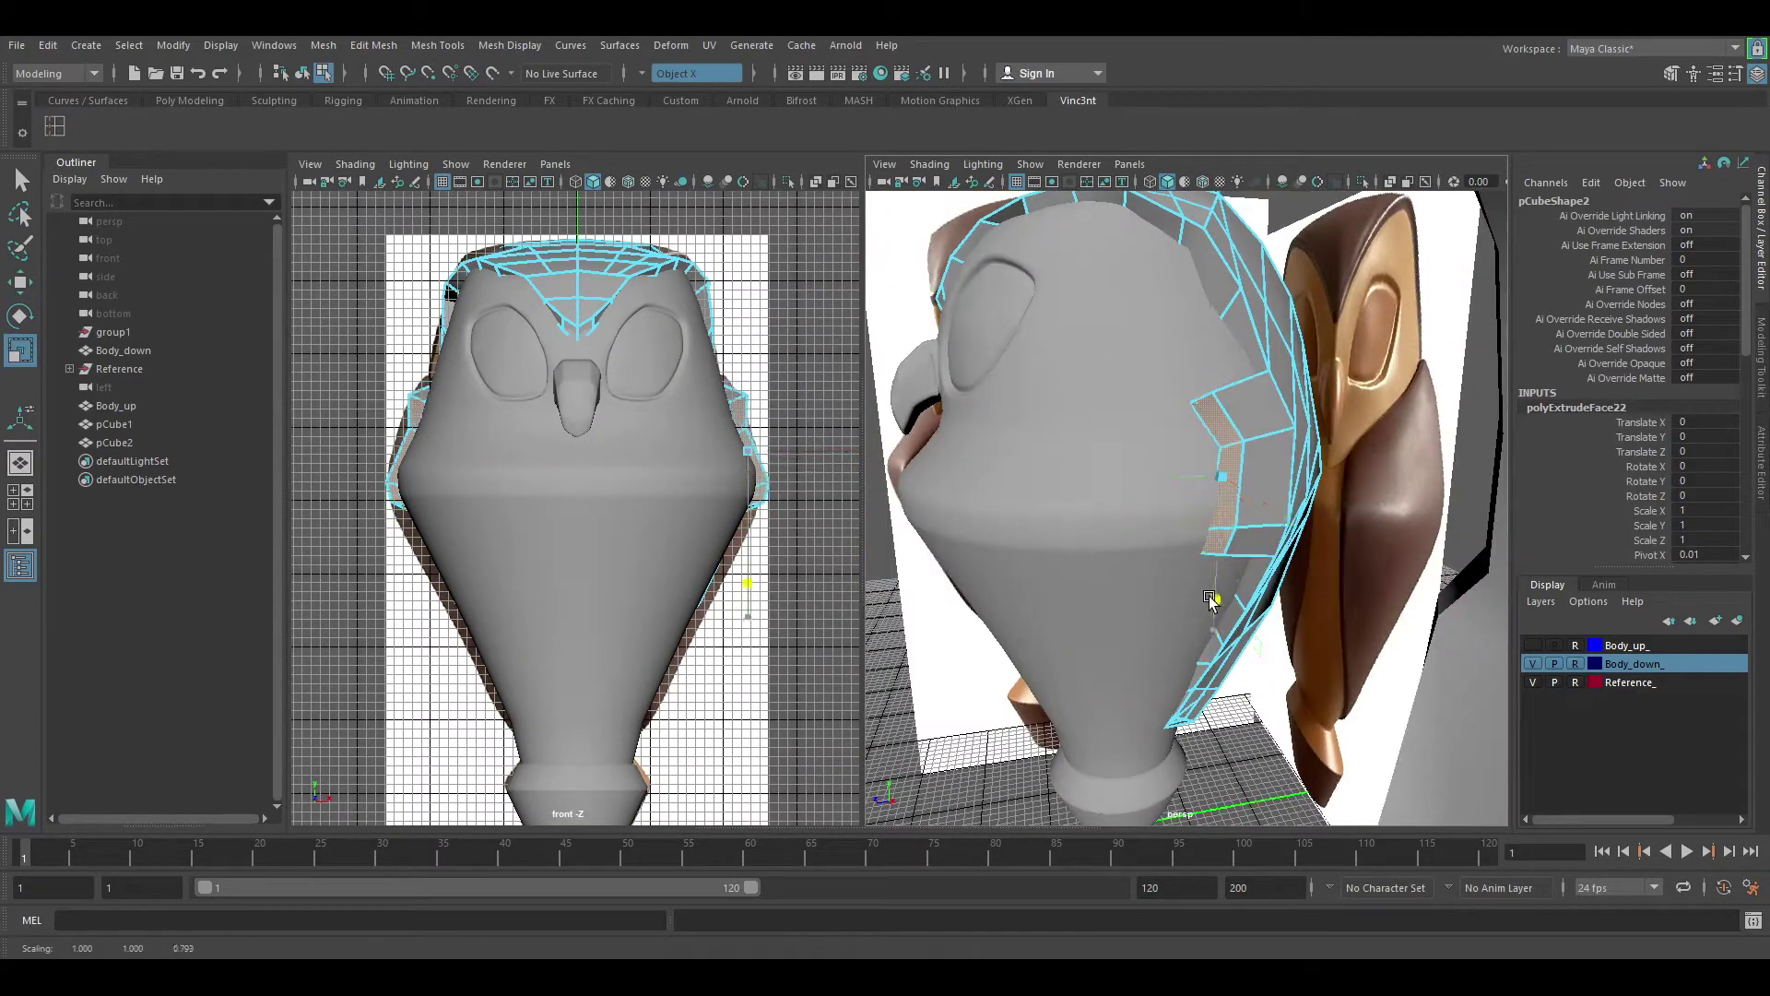
pyautogui.hotkey('ctrl', 'e')
pyautogui.moveTo(1210, 600)
pyautogui.keyDown('alt'); pyautogui.mouseDown()
pyautogui.moveTo(956, 514)
pyautogui.moveTo(966, 413)
pyautogui.mouseUp(); pyautogui.keyUp('alt')
pyautogui.press('w')
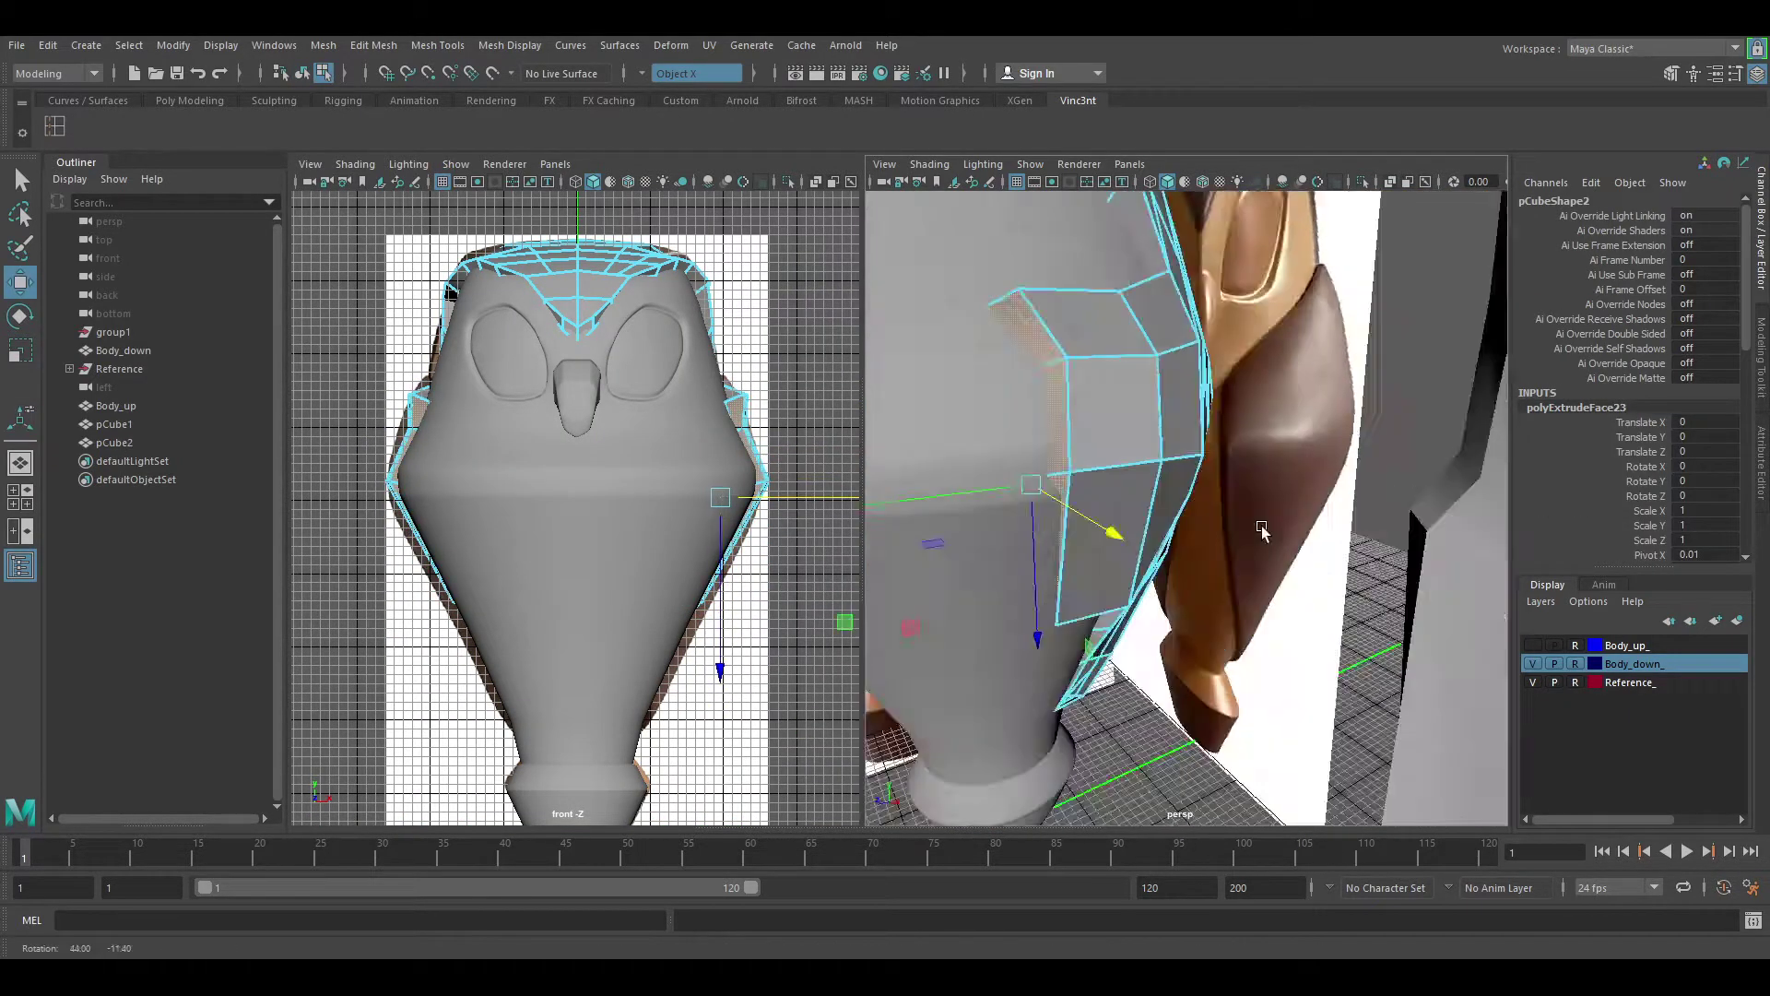
# Step: Pull a wing vertex inward closer to the owl's body
pyautogui.keyDown('alt'); pyautogui.moveTo(1234, 519); pyautogui.dragTo(1143, 503); pyautogui.keyUp('alt')
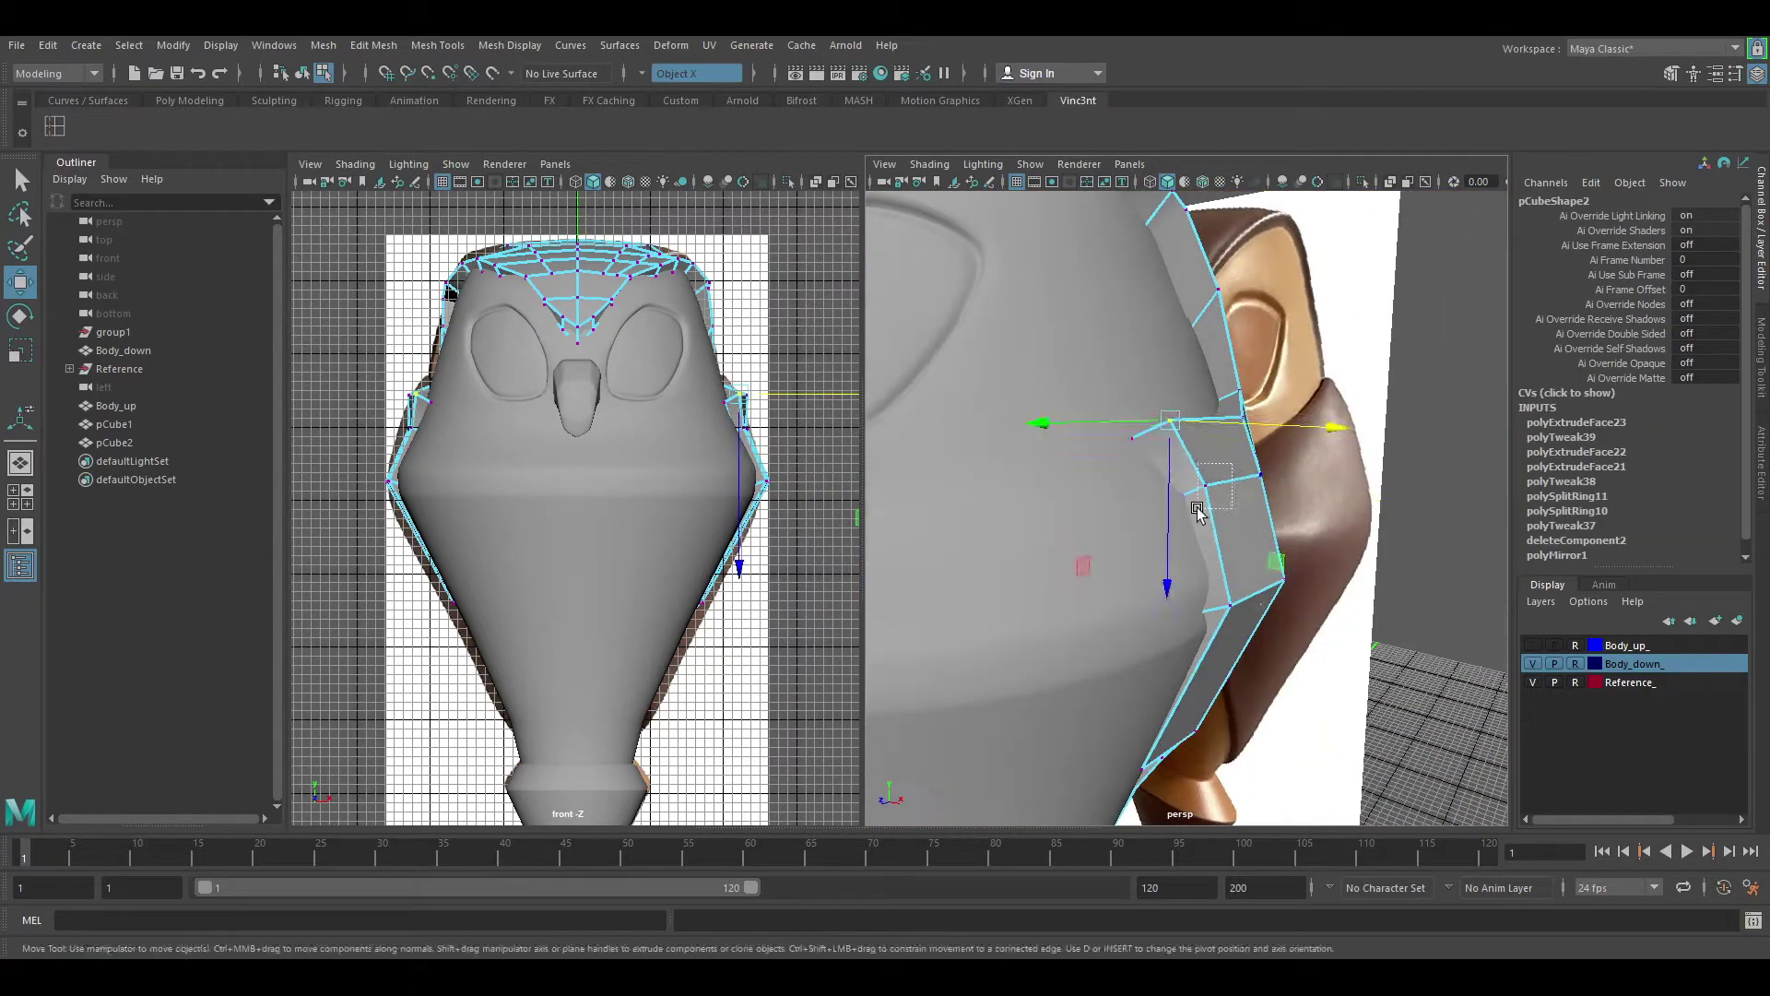
pyautogui.keyDown('alt'); pyautogui.moveTo(1305, 495); pyautogui.dragTo(1052, 648); pyautogui.keyUp('alt')
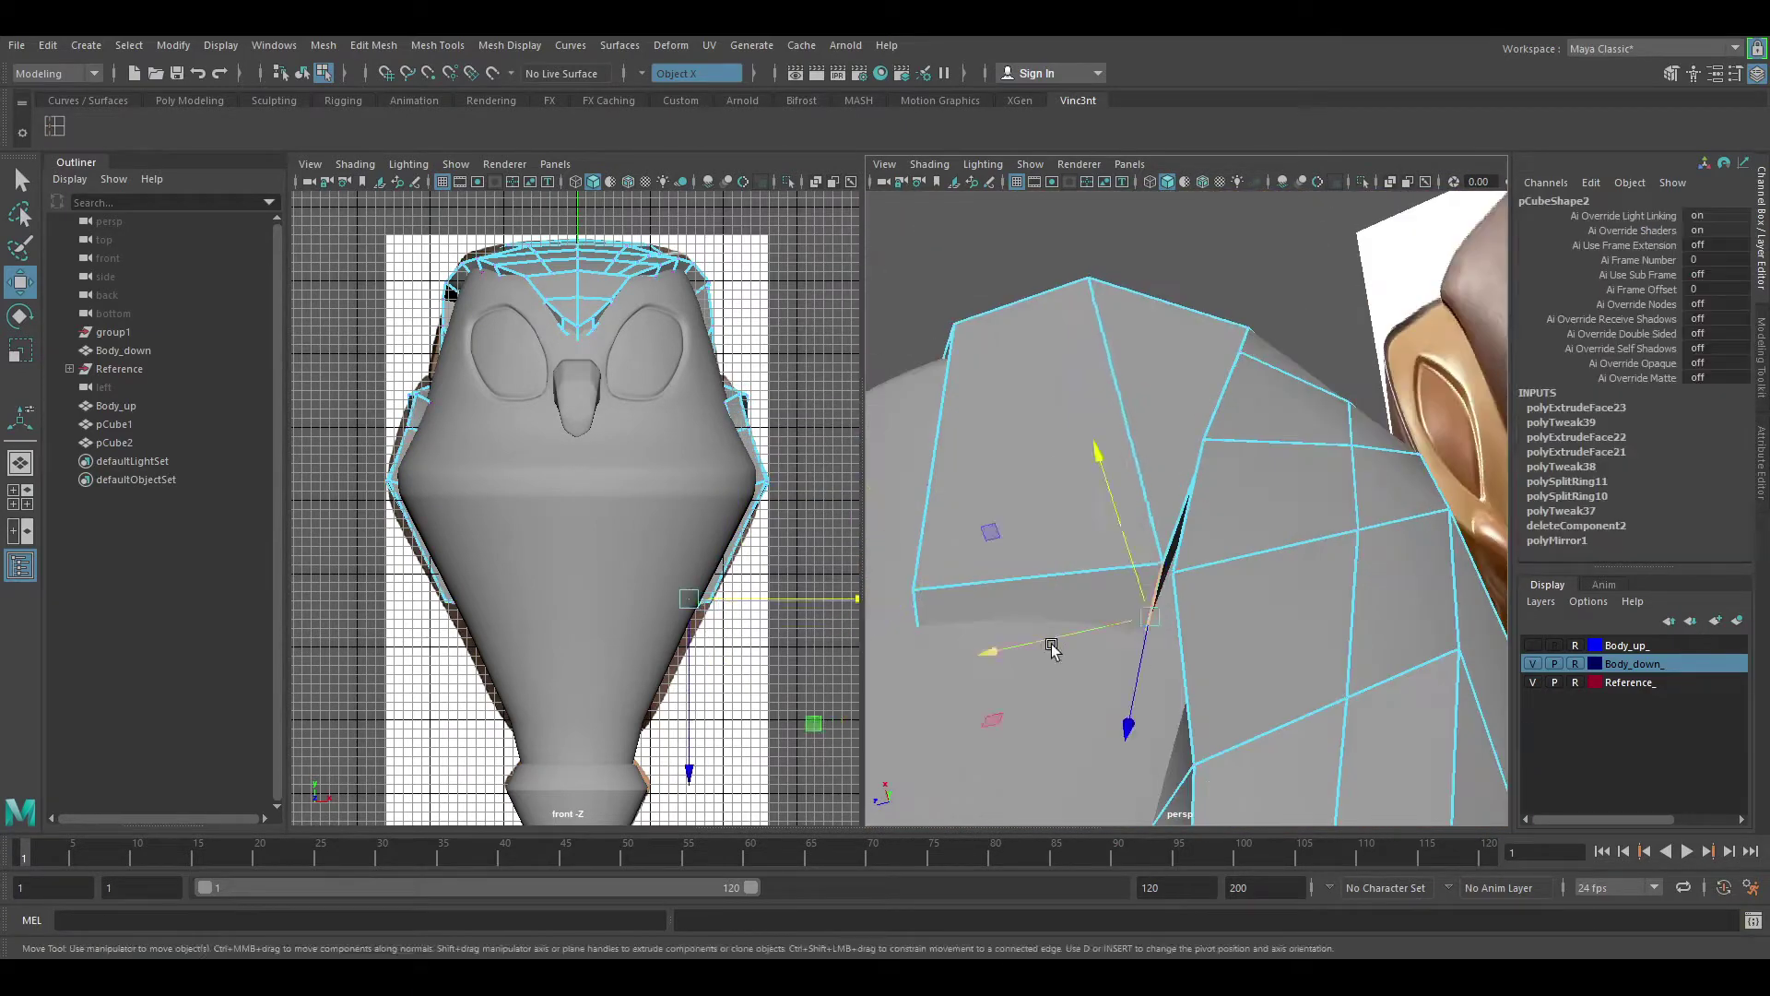
pyautogui.moveTo(1429, 535); pyautogui.dragTo(1350, 530)
pyautogui.press('f')
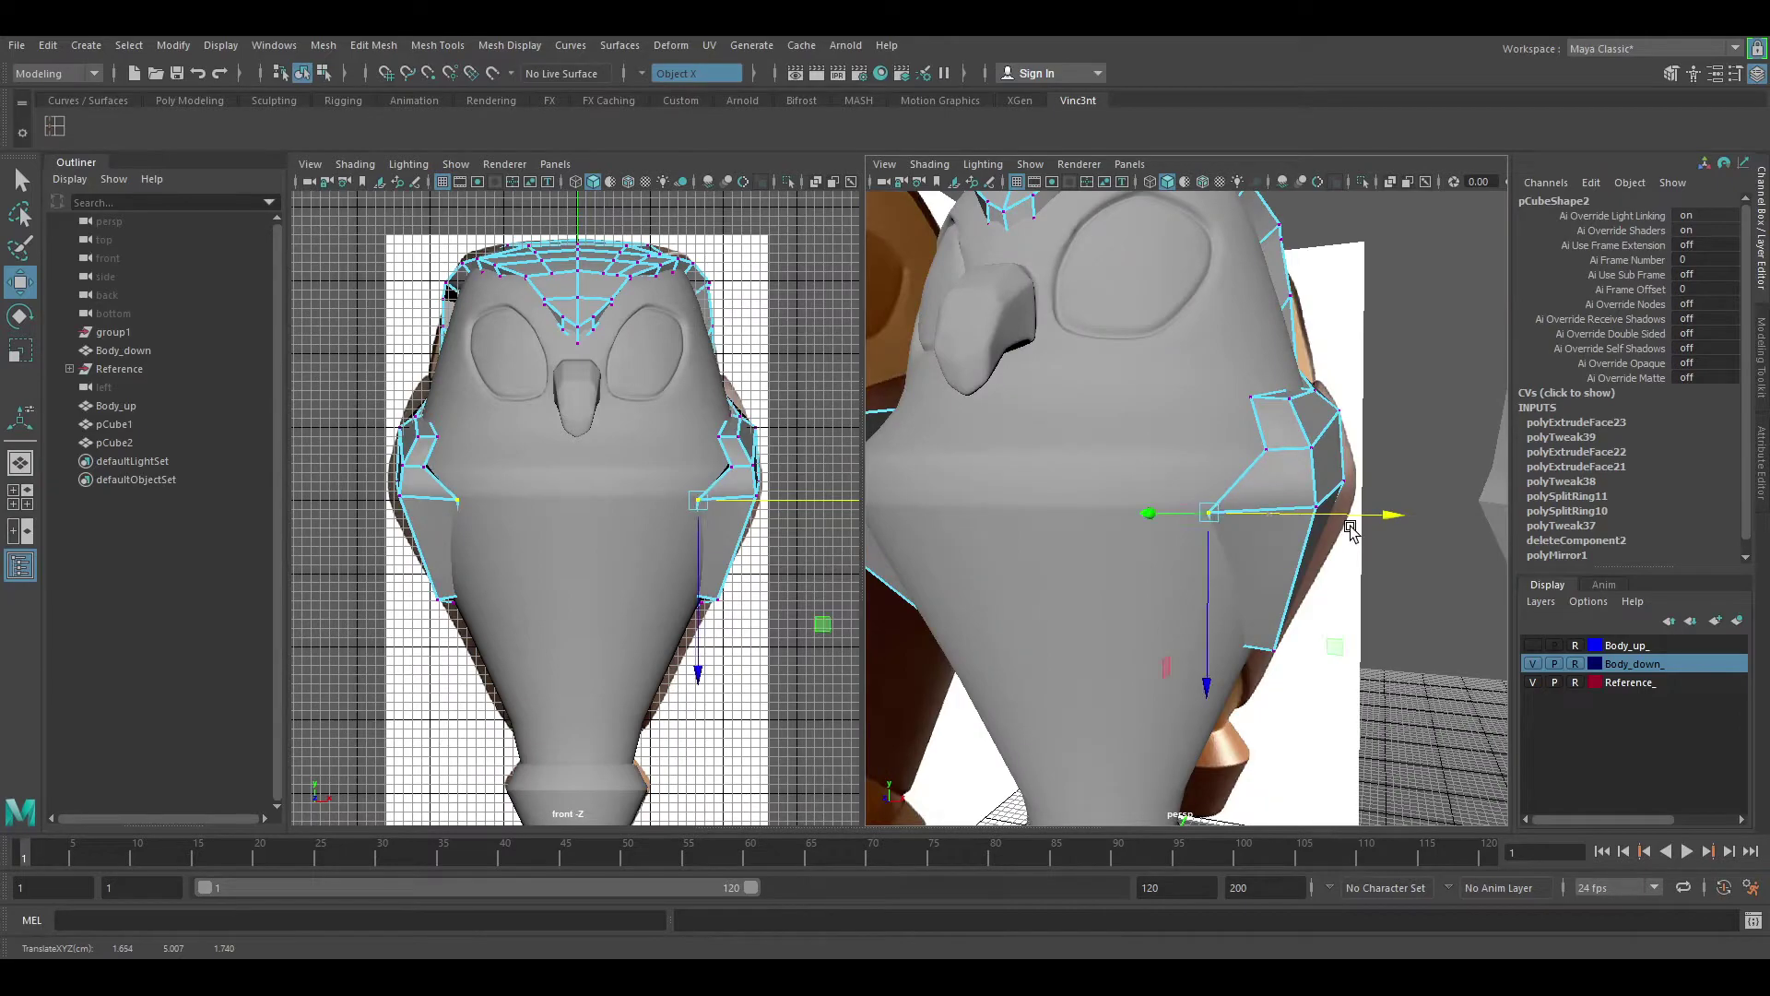
pyautogui.moveTo(1334, 456)
pyautogui.mouseDown()
pyautogui.moveTo(1314, 455)
pyautogui.moveTo(1339, 570)
pyautogui.moveTo(987, 494)
pyautogui.mouseUp()
pyautogui.moveTo(1127, 514)
pyautogui.mouseDown()
pyautogui.moveTo(1185, 612)
pyautogui.moveTo(1398, 486)
pyautogui.moveTo(1398, 458)
pyautogui.moveTo(1333, 399)
pyautogui.mouseUp()
# Step: Extend the wing with two more extrusions, adjusting a wing vertex between them
pyautogui.keyDown('alt'); pyautogui.moveTo(1406, 480); pyautogui.dragTo(1088, 539); pyautogui.keyUp('alt')
pyautogui.hotkey('ctrl', 'e')
pyautogui.click(1087, 540)
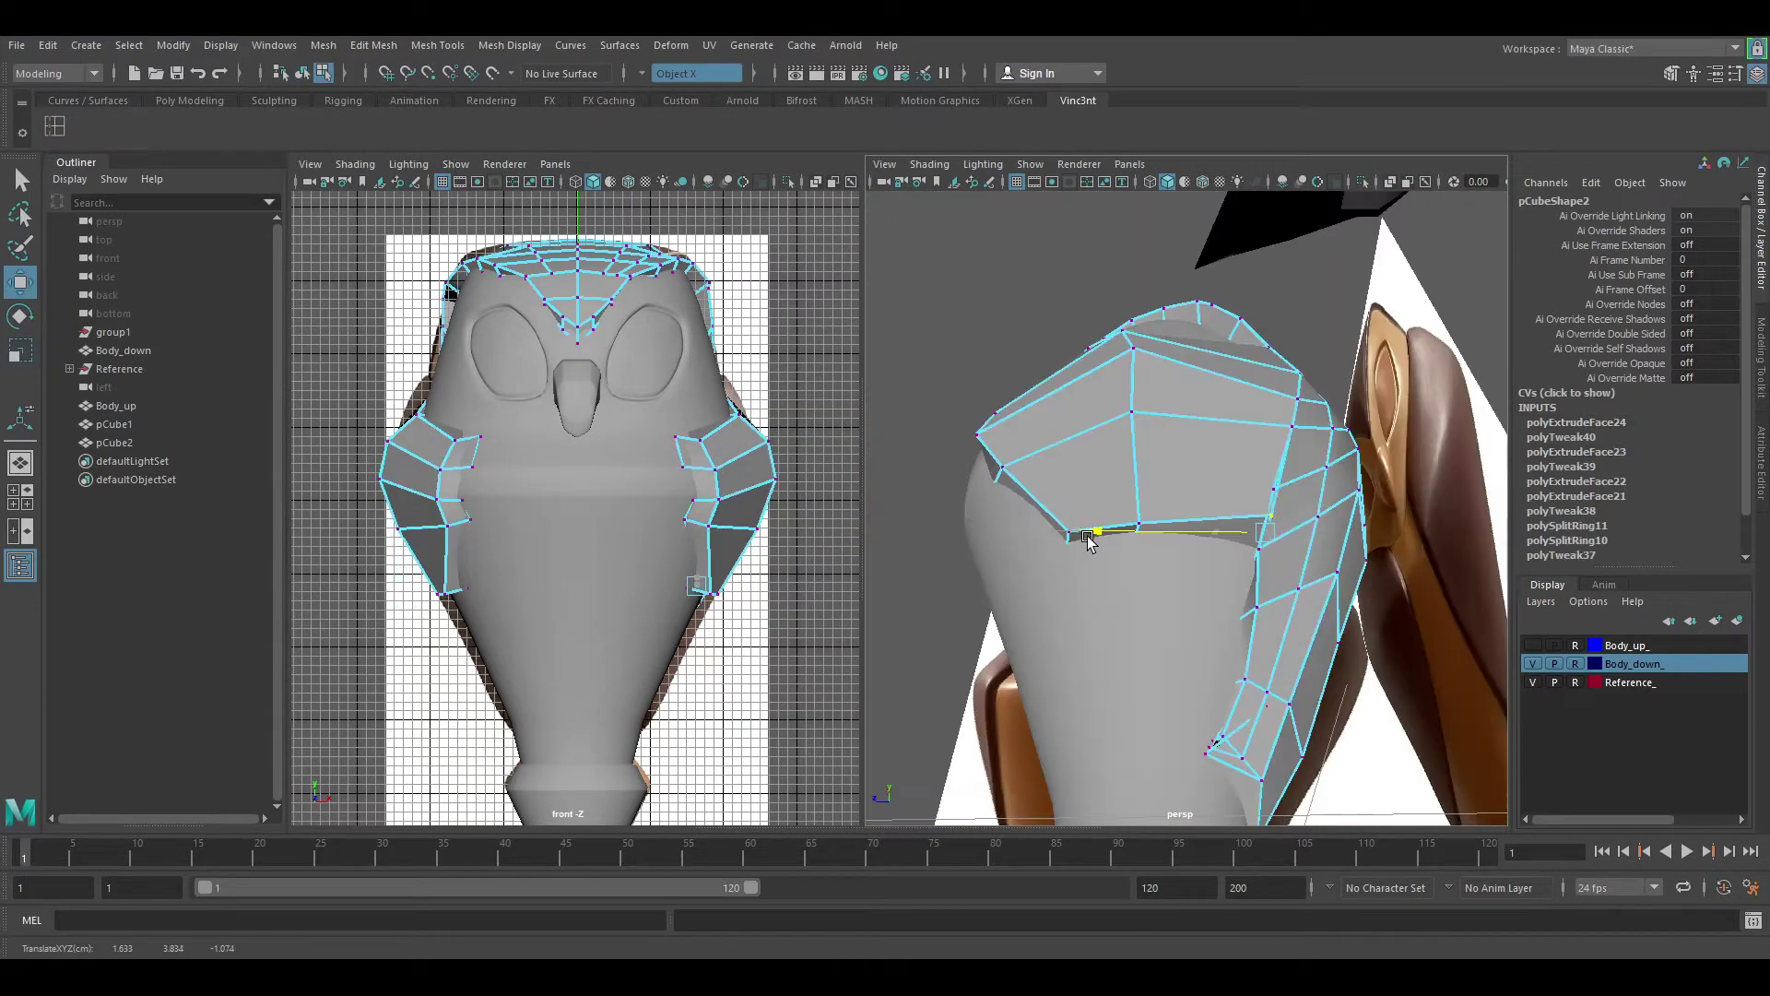
pyautogui.moveTo(1117, 664)
pyautogui.keyDown('alt'); pyautogui.mouseDown()
pyautogui.moveTo(1189, 645)
pyautogui.moveTo(1094, 682)
pyautogui.moveTo(1364, 710)
pyautogui.moveTo(1176, 811)
pyautogui.moveTo(1178, 715)
pyautogui.moveTo(1292, 654)
pyautogui.moveTo(1198, 645)
pyautogui.moveTo(1074, 753)
pyautogui.mouseUp(); pyautogui.keyUp('alt')
pyautogui.hotkey('ctrl', 'e')
pyautogui.hotkey('ctrl', 'e')
pyautogui.press('w')
pyautogui.moveTo(1208, 775)
pyautogui.keyDown('alt'); pyautogui.mouseDown()
pyautogui.moveTo(1226, 737)
pyautogui.moveTo(1174, 645)
pyautogui.moveTo(1264, 775)
pyautogui.moveTo(1249, 743)
pyautogui.mouseUp(); pyautogui.keyUp('alt')
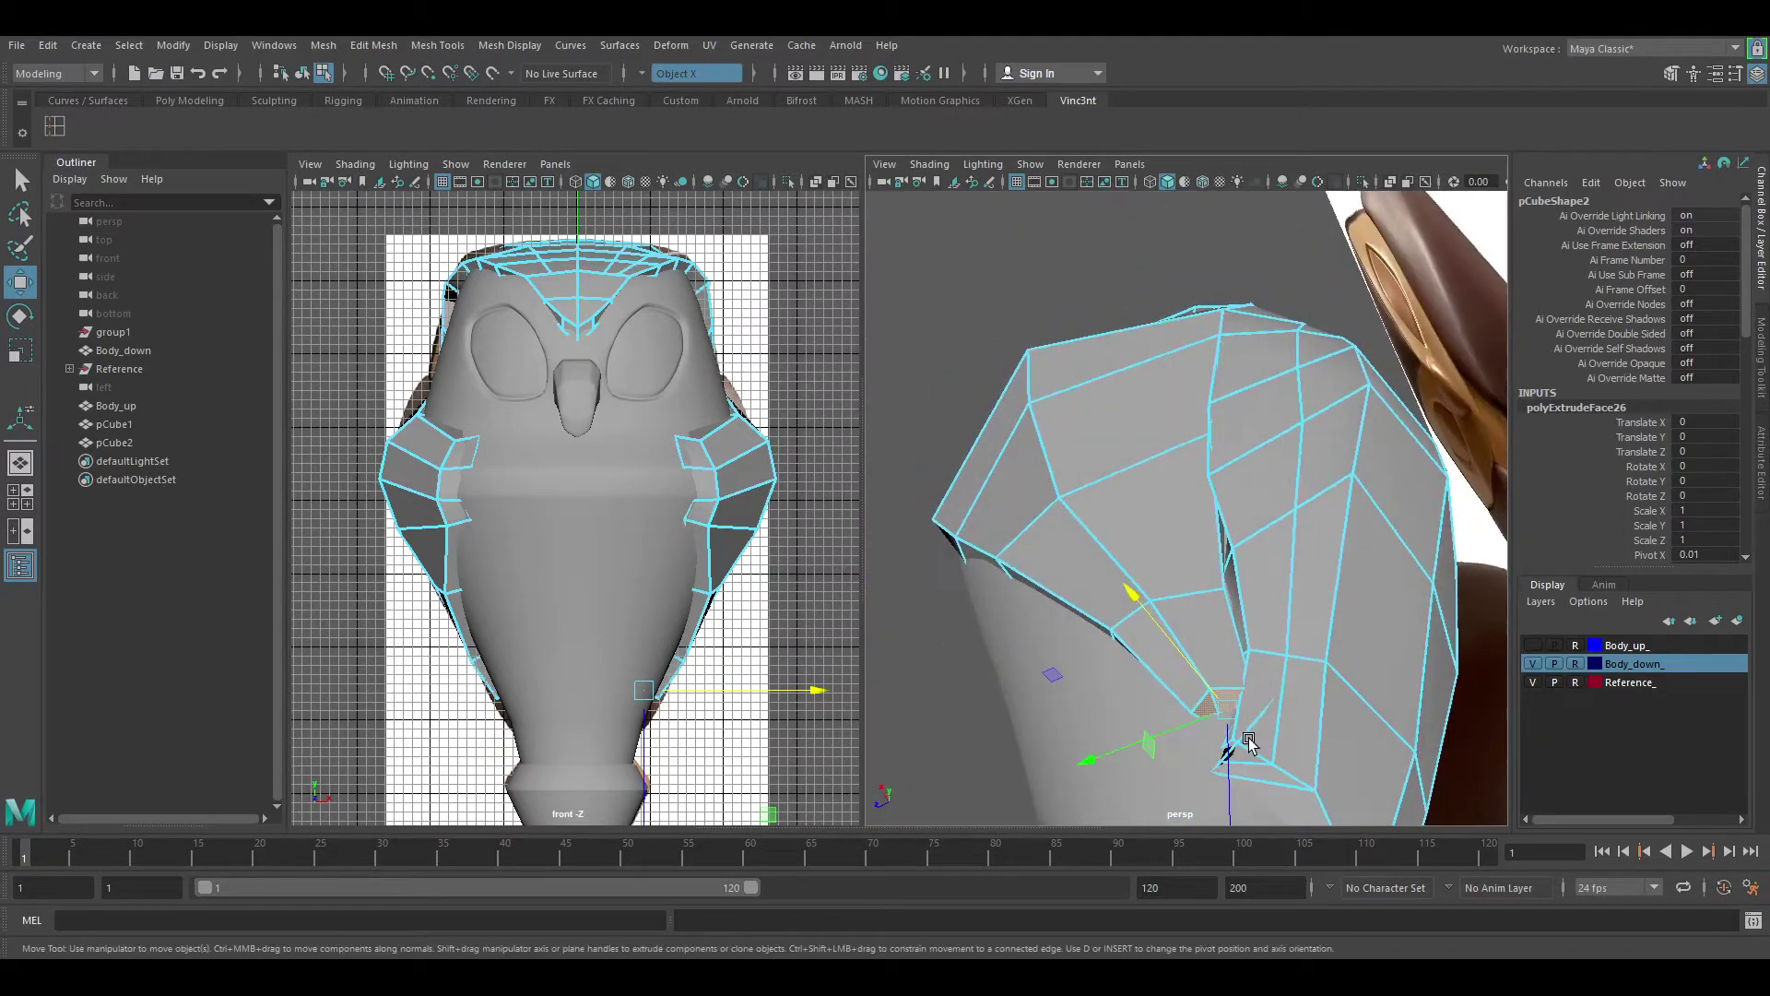
# Step: Scale and reposition the wing components, then inspect the wing from several angles
pyautogui.press('r')
pyautogui.keyDown('alt'); pyautogui.moveTo(1233, 823); pyautogui.dragTo(1293, 576); pyautogui.keyUp('alt')
pyautogui.press('w')
pyautogui.keyDown('alt'); pyautogui.moveTo(1212, 516); pyautogui.dragTo(1217, 682); pyautogui.keyUp('alt')
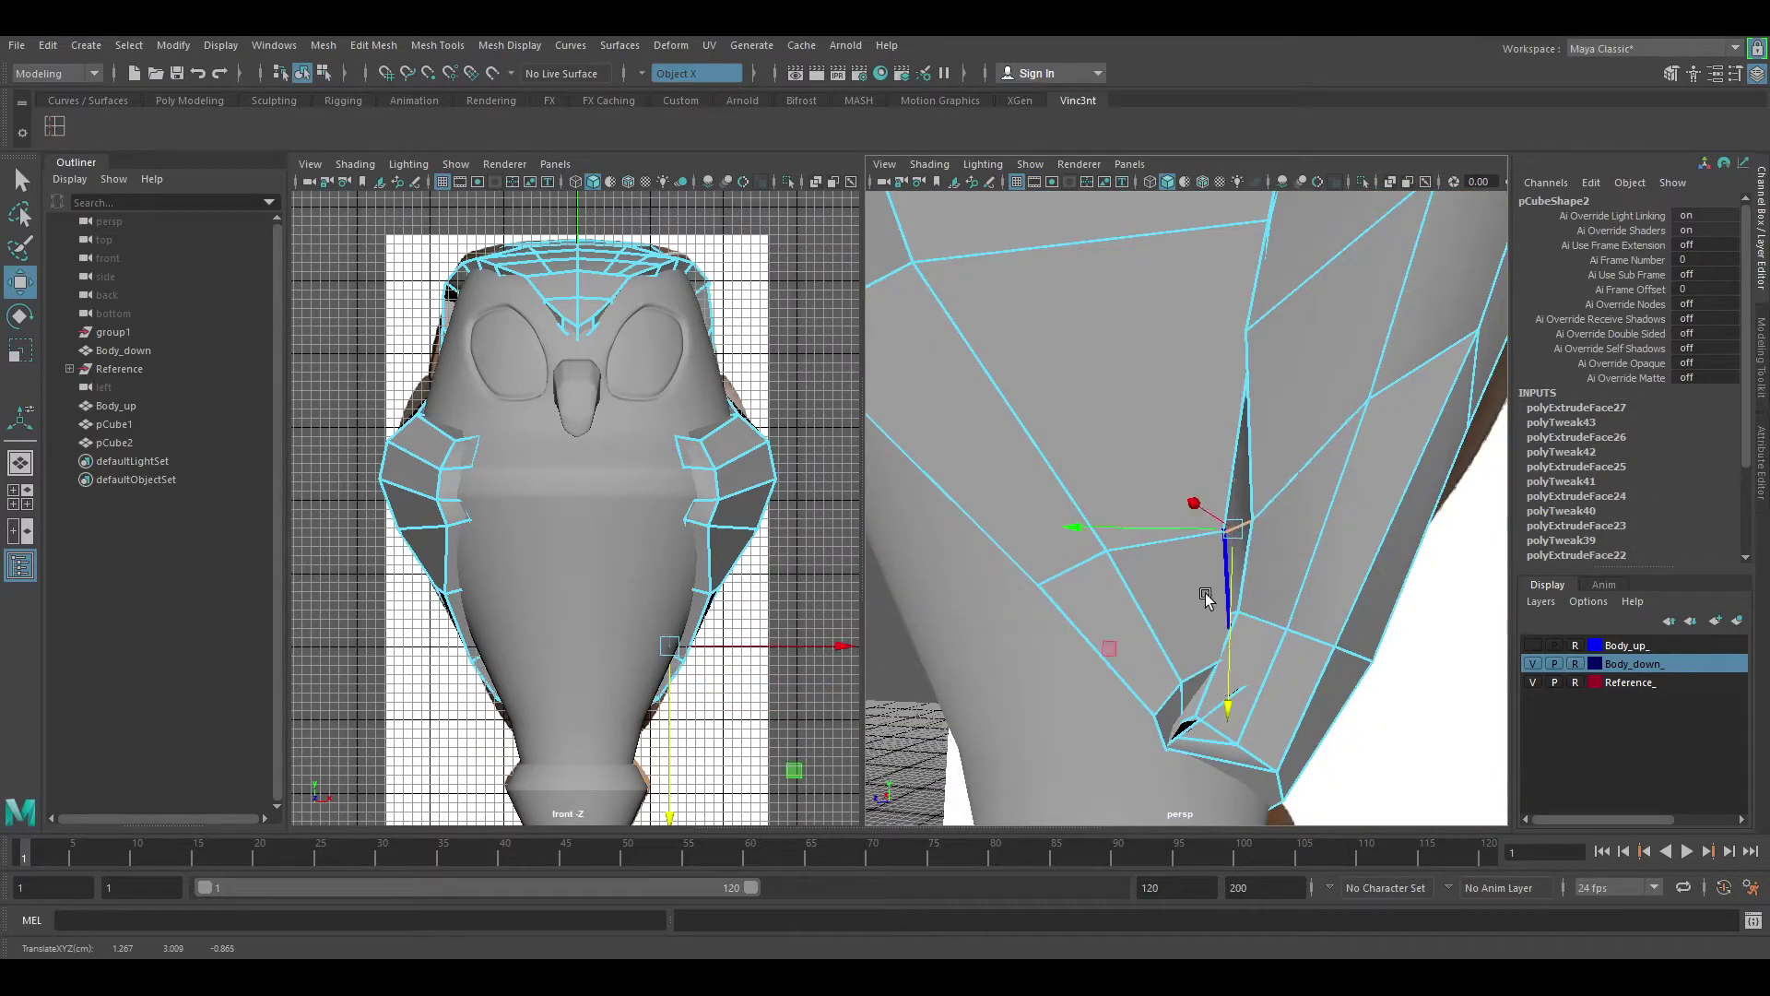
pyautogui.moveTo(1106, 590)
pyautogui.keyDown('alt'); pyautogui.mouseDown()
pyautogui.moveTo(1189, 553)
pyautogui.moveTo(1170, 494)
pyautogui.moveTo(1234, 581)
pyautogui.moveTo(1153, 592)
pyautogui.moveTo(1186, 442)
pyautogui.moveTo(1105, 337)
pyautogui.moveTo(1248, 341)
pyautogui.mouseUp(); pyautogui.keyUp('alt')
pyautogui.moveTo(1145, 485)
pyautogui.keyDown('alt'); pyautogui.mouseDown()
pyautogui.moveTo(1183, 405)
pyautogui.moveTo(959, 348)
pyautogui.mouseUp(); pyautogui.keyUp('alt')
# Step: Lower pCone1 slightly on the face and pull its rim vertices down and outward
pyautogui.keyDown('alt'); pyautogui.moveTo(1404, 540); pyautogui.dragTo(1177, 506); pyautogui.keyUp('alt')
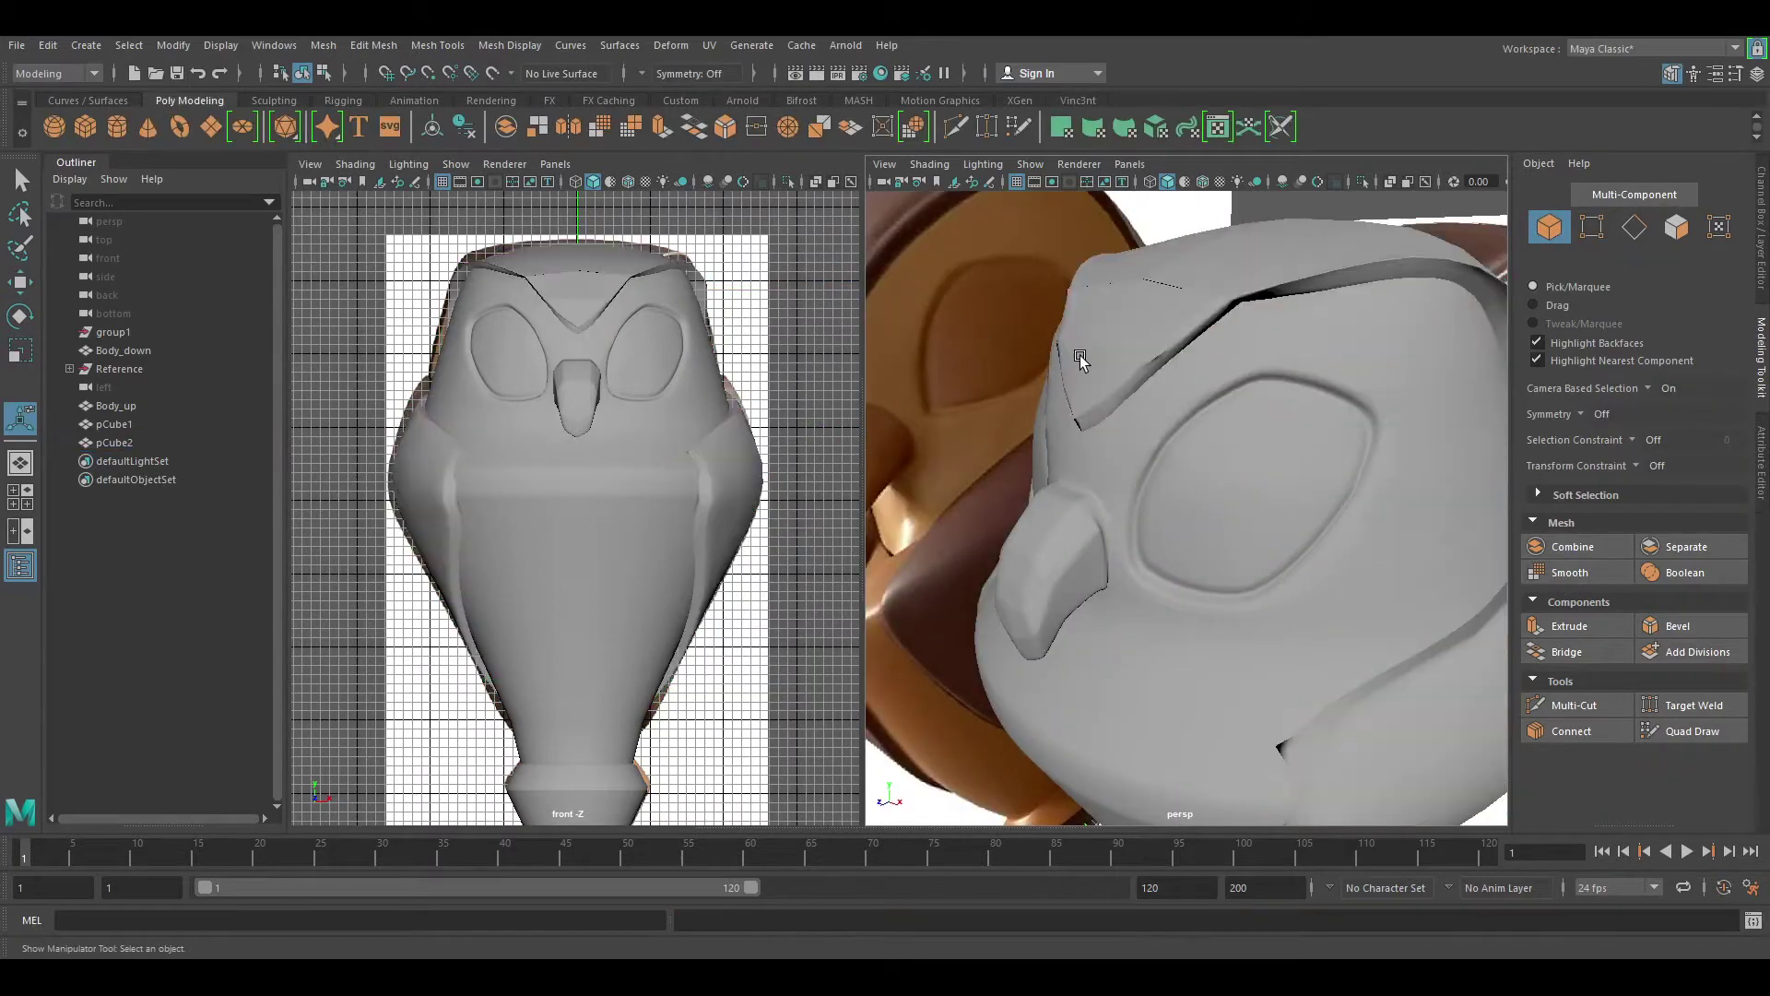
pyautogui.keyDown('alt'); pyautogui.moveTo(1162, 369); pyautogui.dragTo(1134, 340); pyautogui.keyUp('alt')
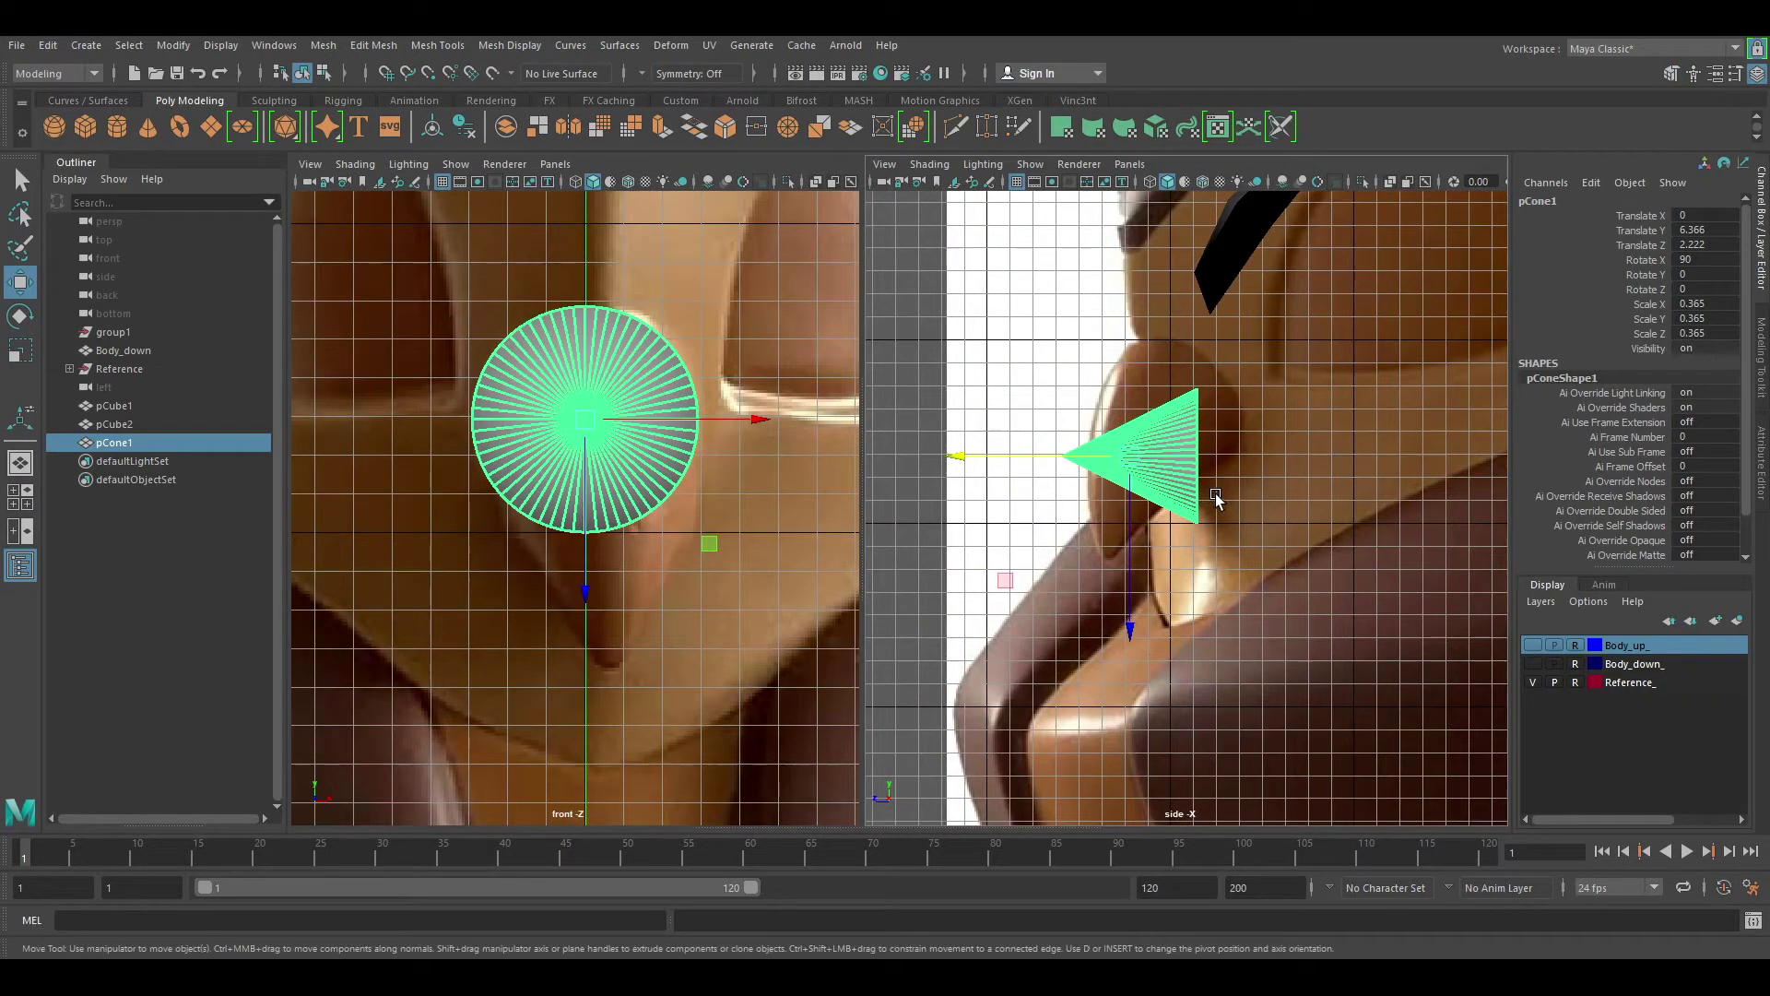
pyautogui.moveTo(585, 590); pyautogui.dragTo(583, 621)
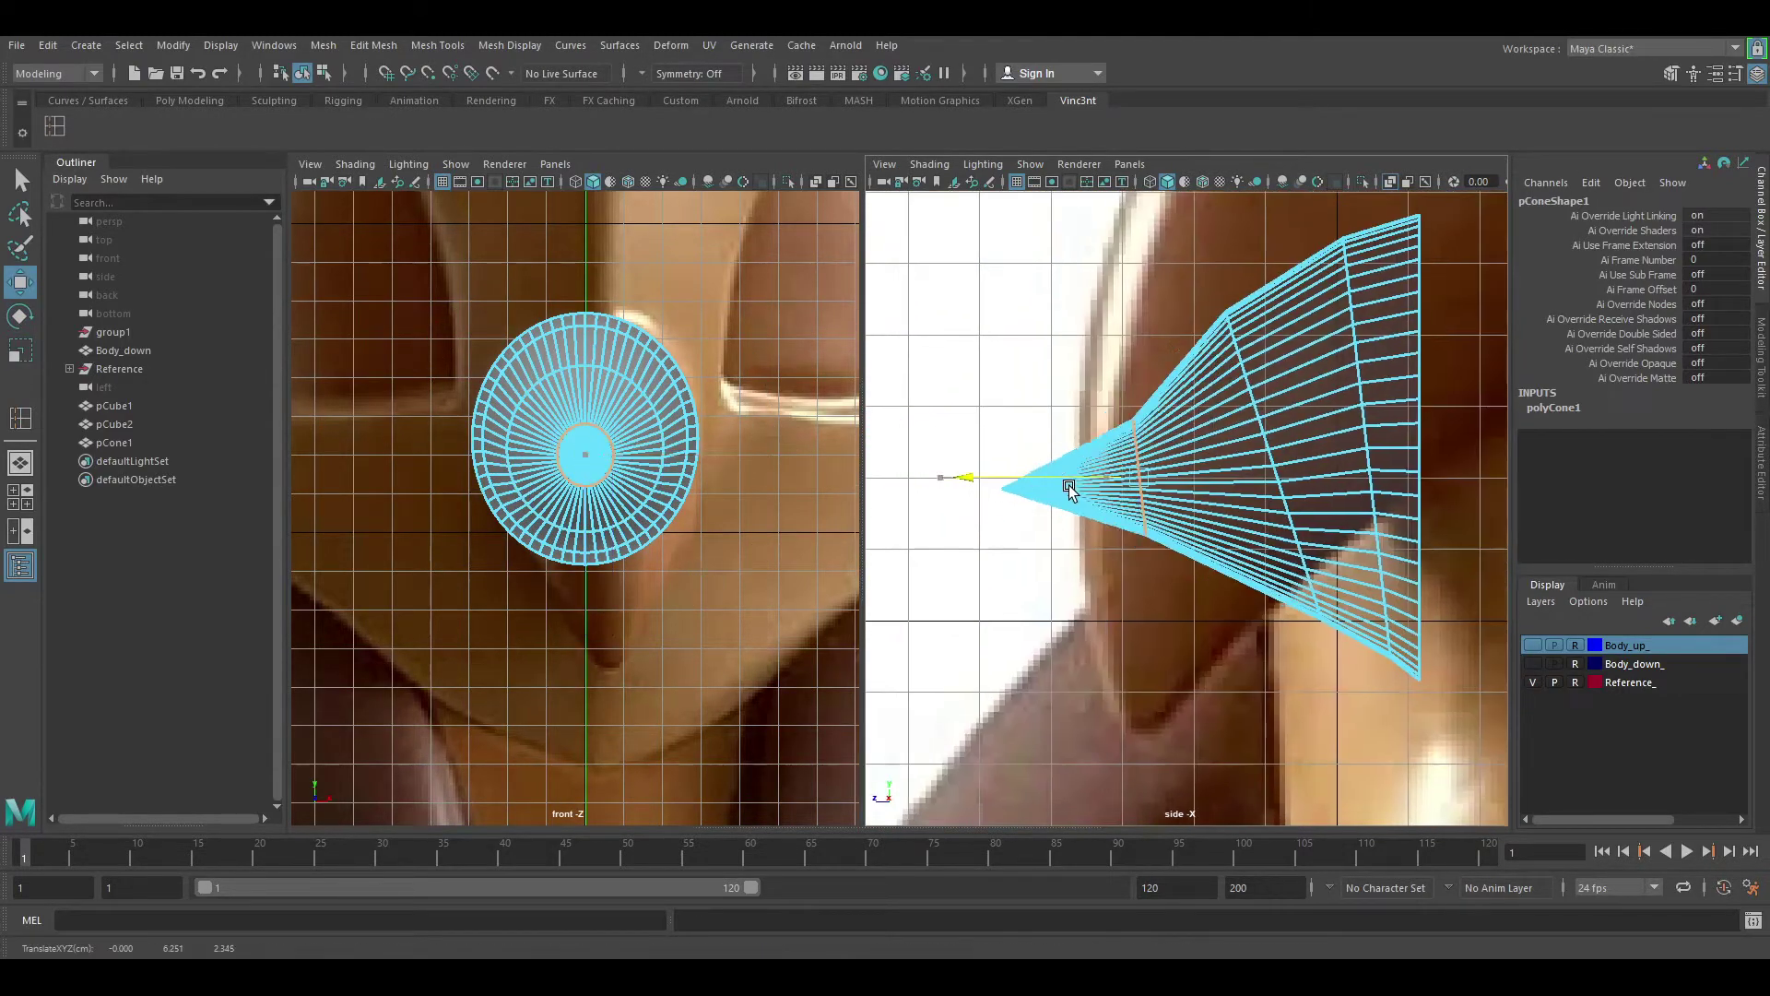
pyautogui.moveTo(1070, 489); pyautogui.dragTo(1147, 754)
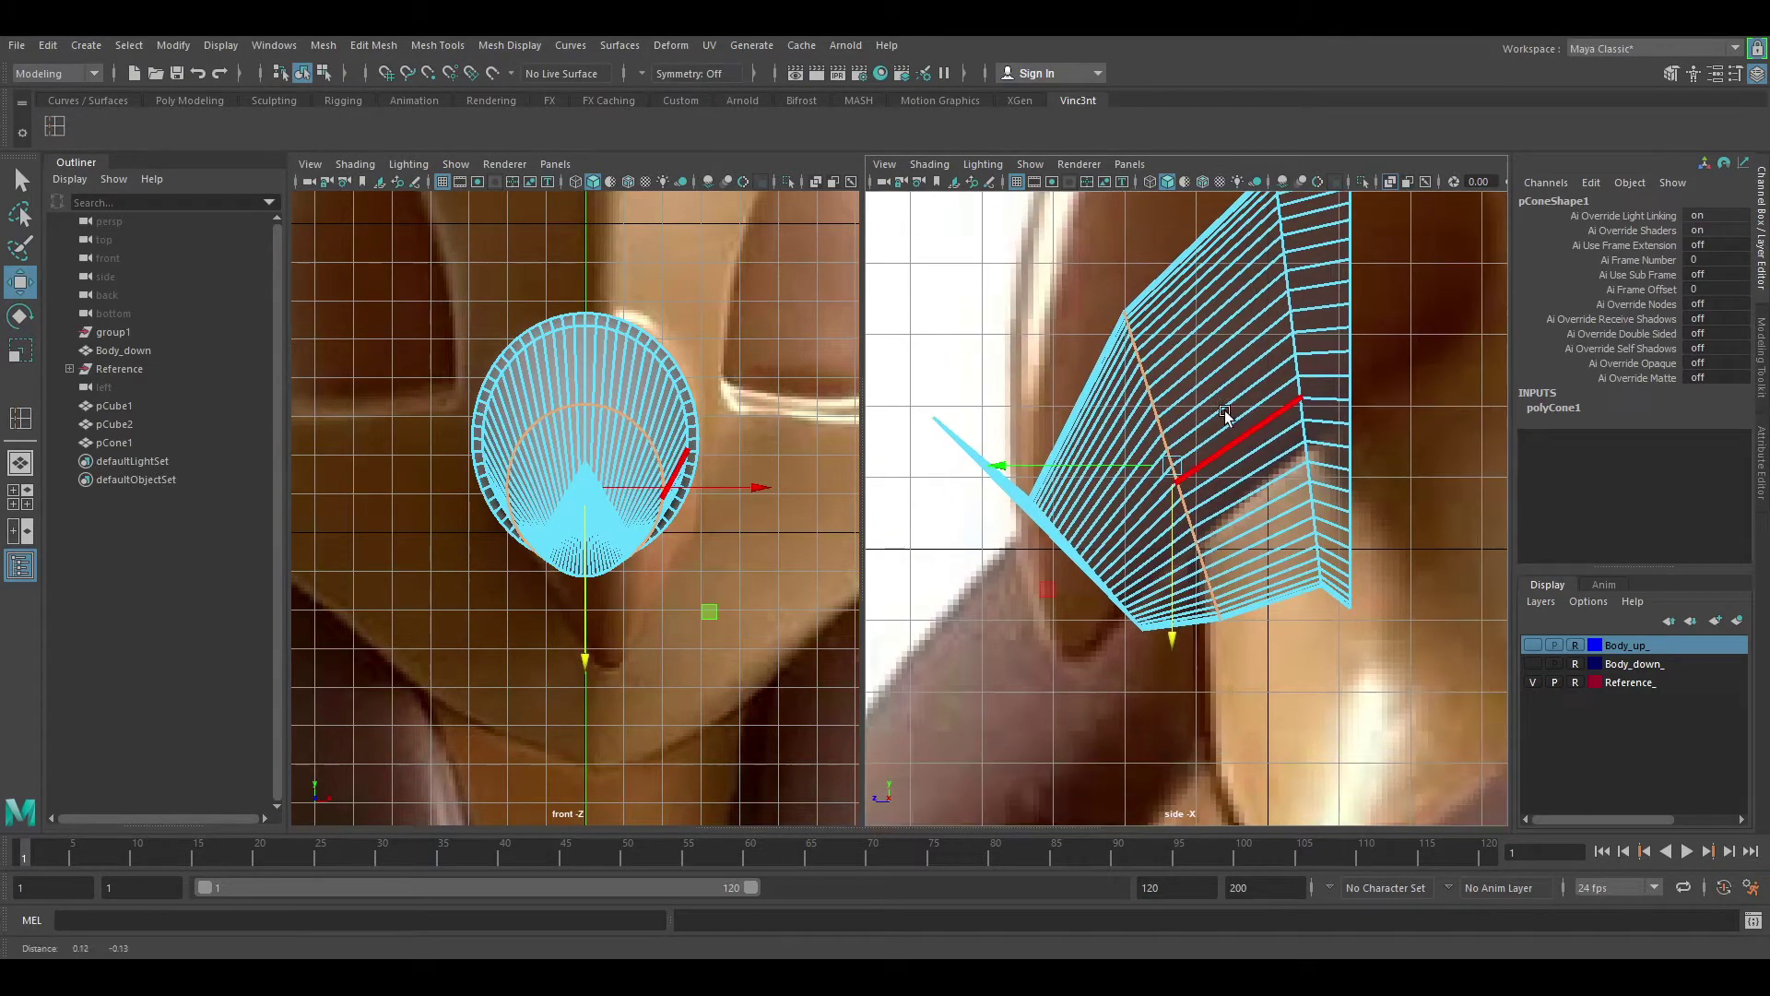
# Step: Scale the cone's bottom edge ring down to collapse it into a pointed tip
pyautogui.keyDown('alt'); pyautogui.moveTo(1264, 558); pyautogui.dragTo(1212, 573, button='middle'); pyautogui.keyUp('alt')
pyautogui.moveTo(1132, 531); pyautogui.dragTo(1122, 646)
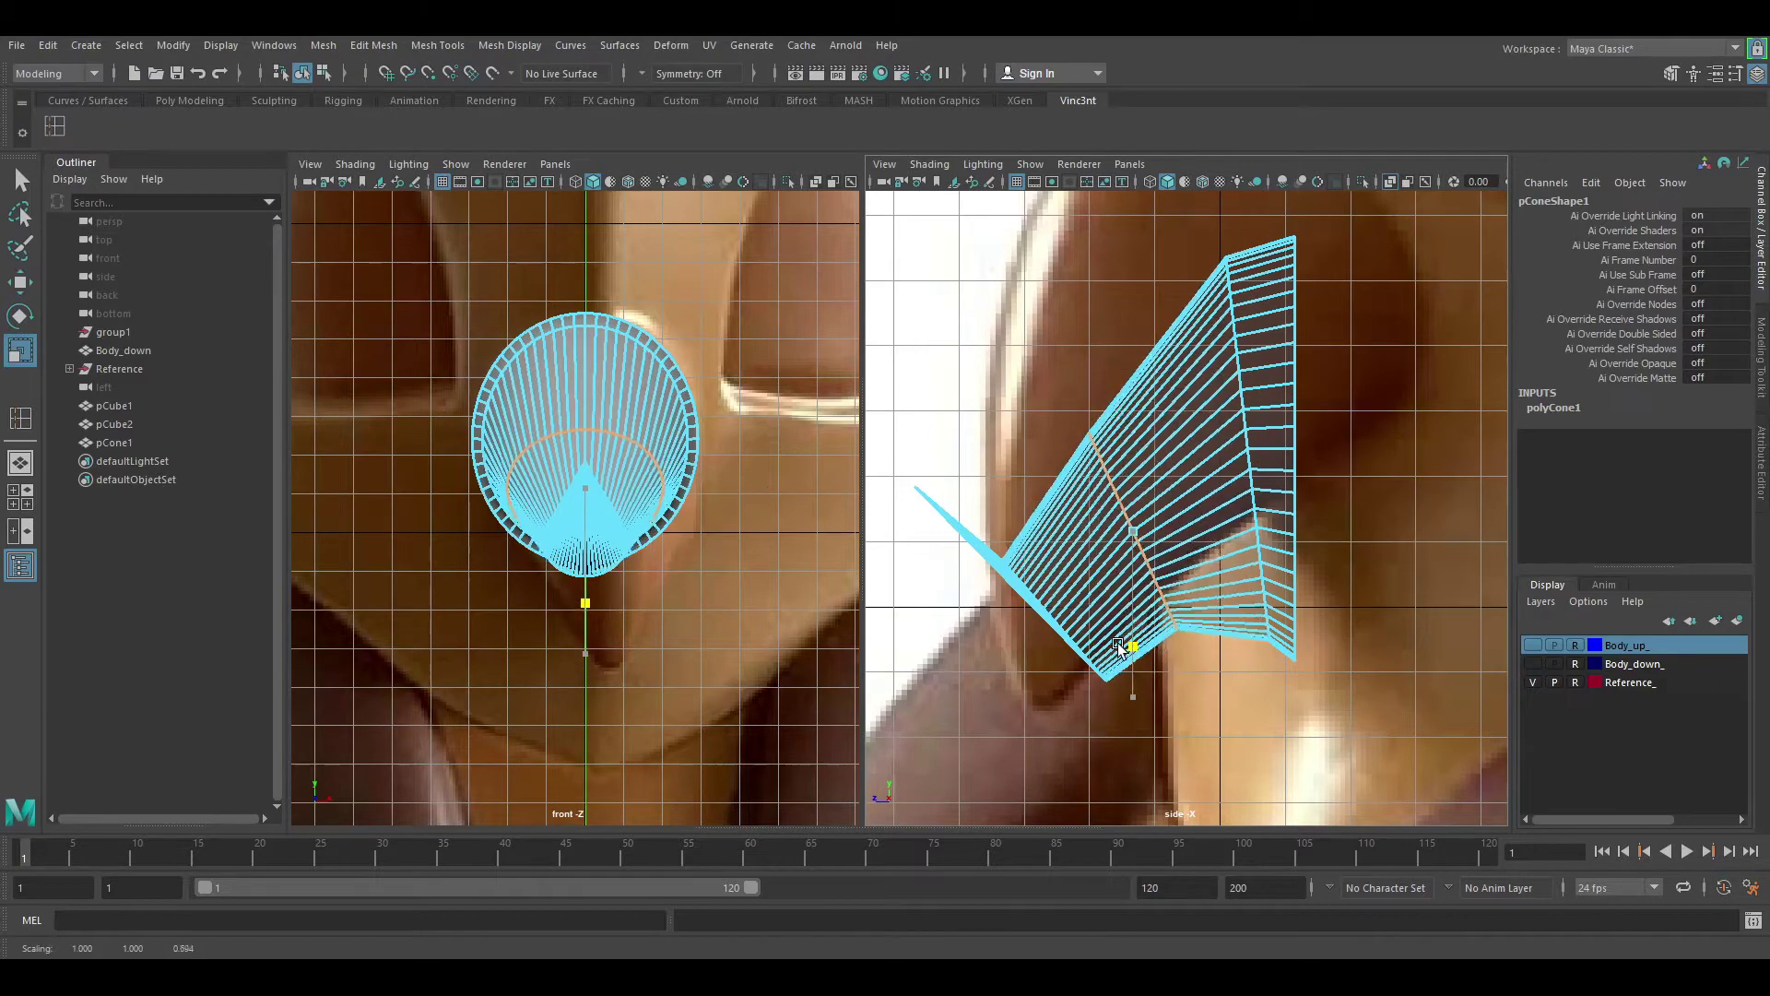
pyautogui.doubleClick(1250, 477)
pyautogui.press('w')
pyautogui.click(1130, 463)
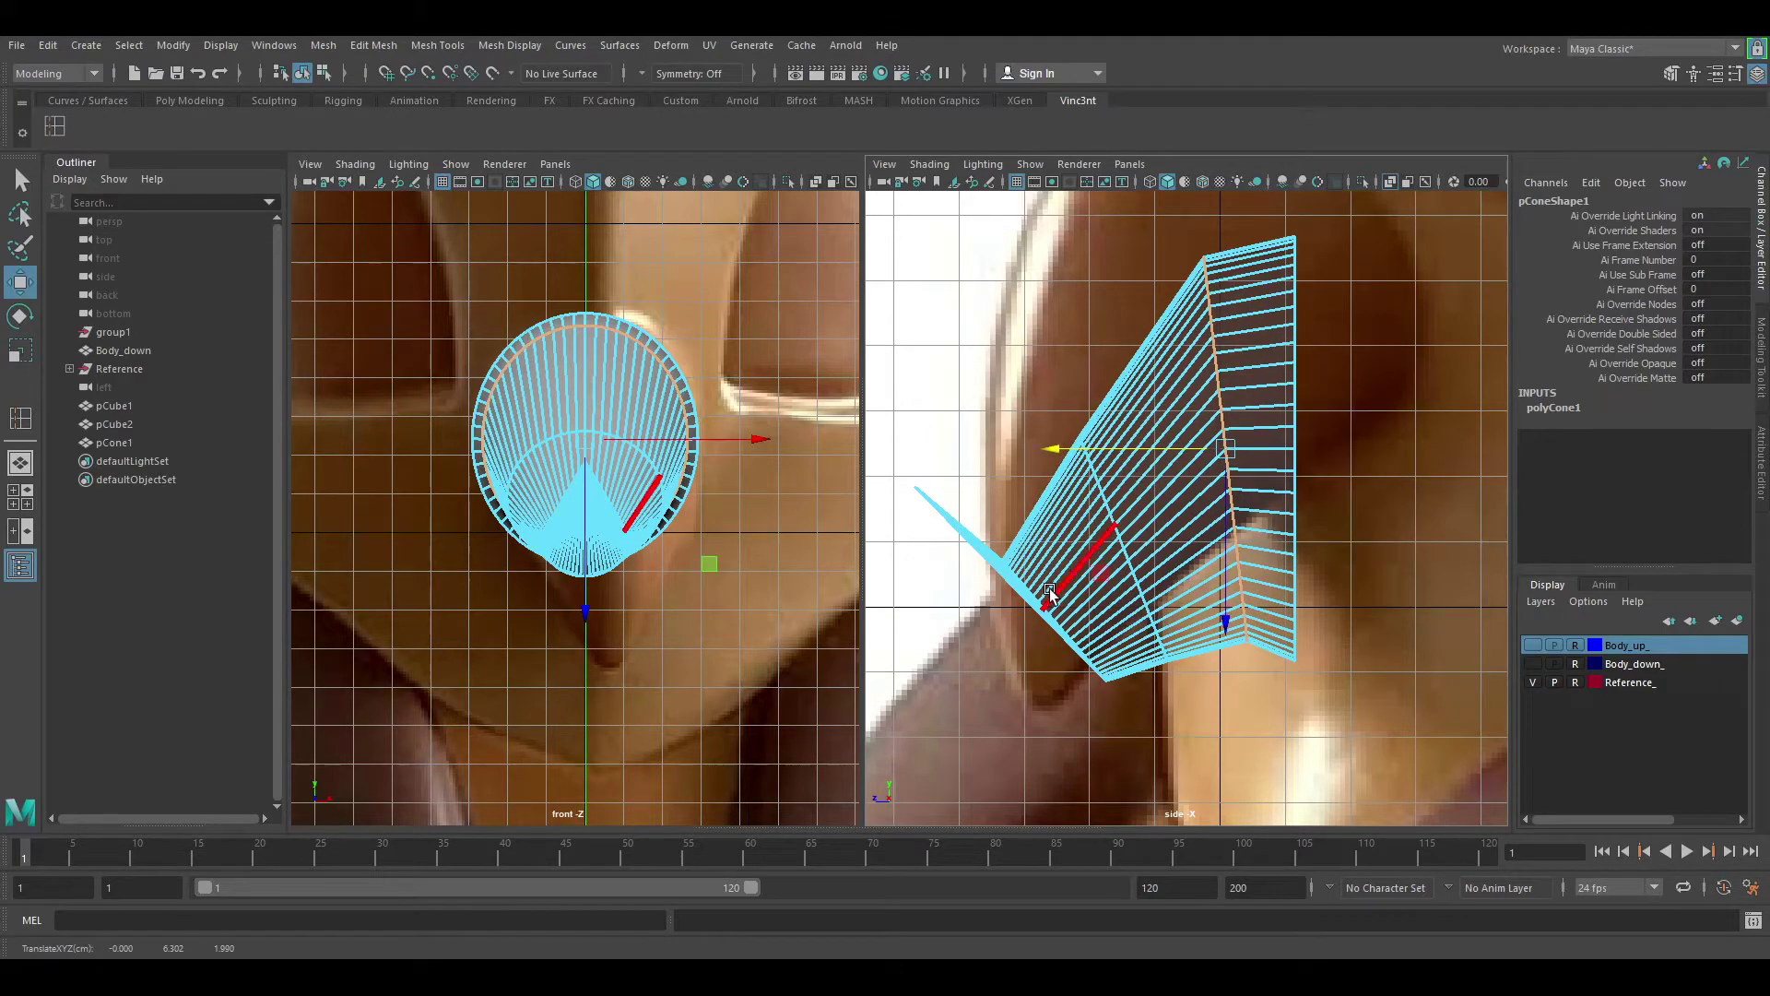
pyautogui.scroll(5, 1128, 464)
pyautogui.scroll(-5, 1104, 484)
pyautogui.press('r')
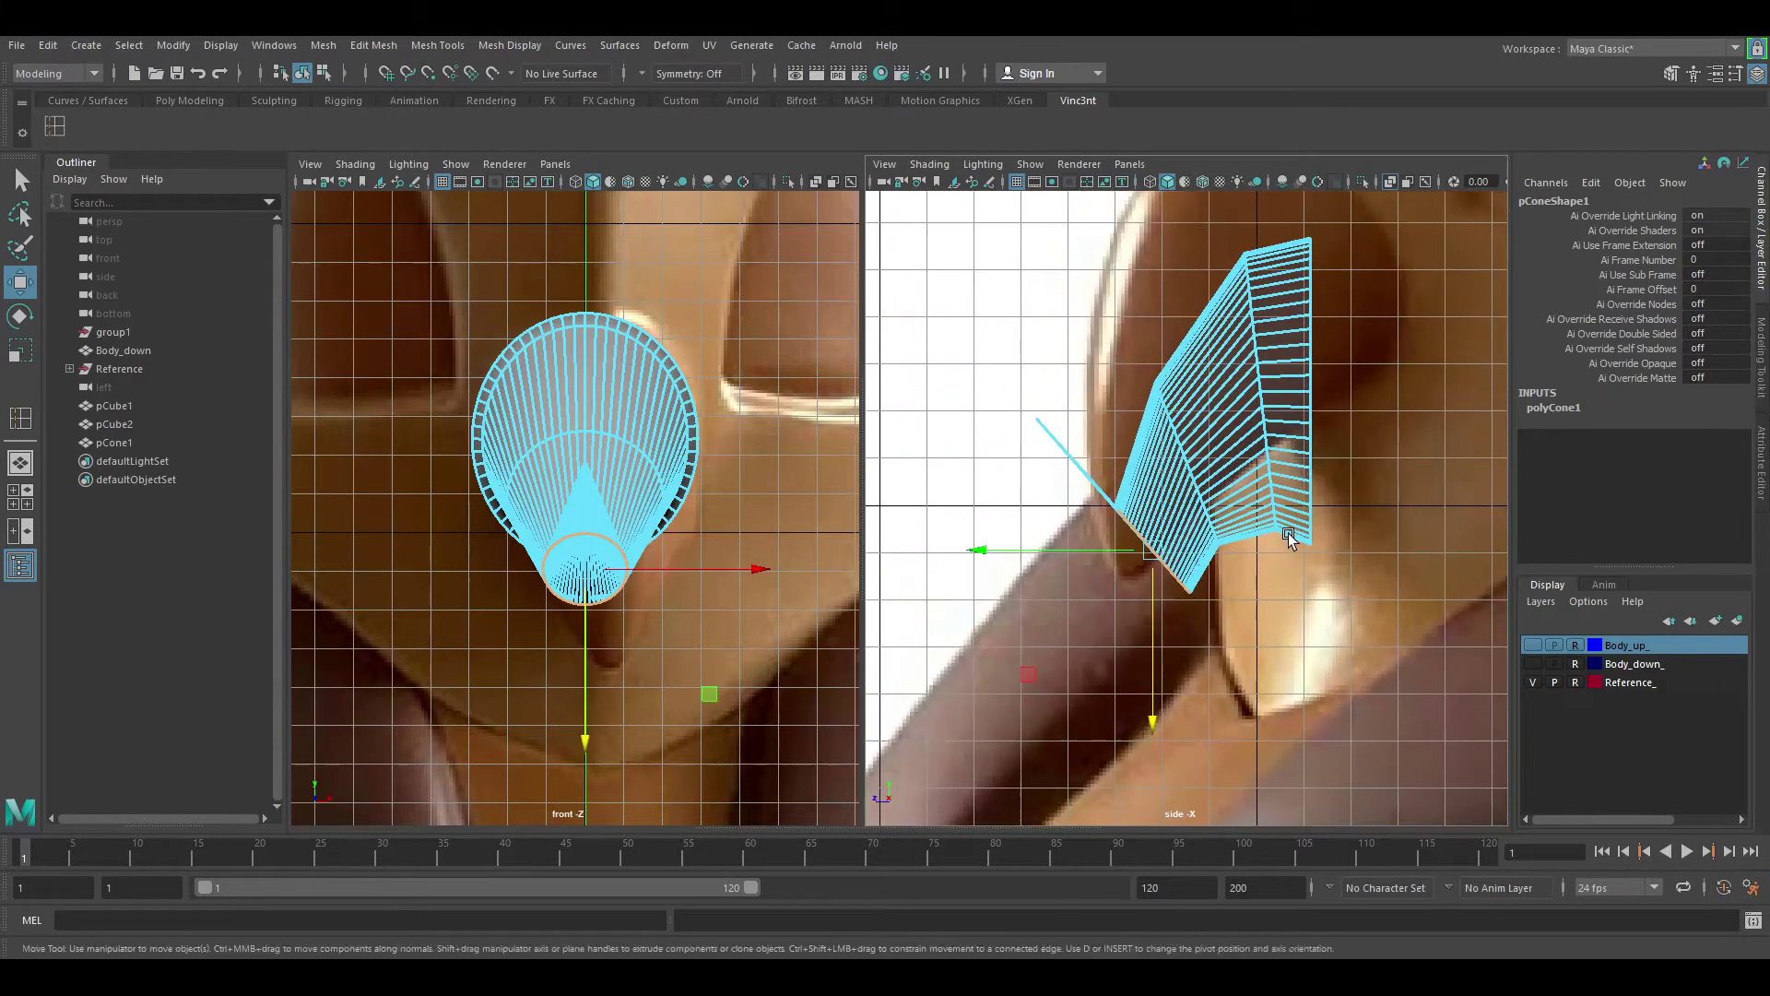
pyautogui.scroll(5, 1049, 570)
pyautogui.scroll(-5, 1048, 570)
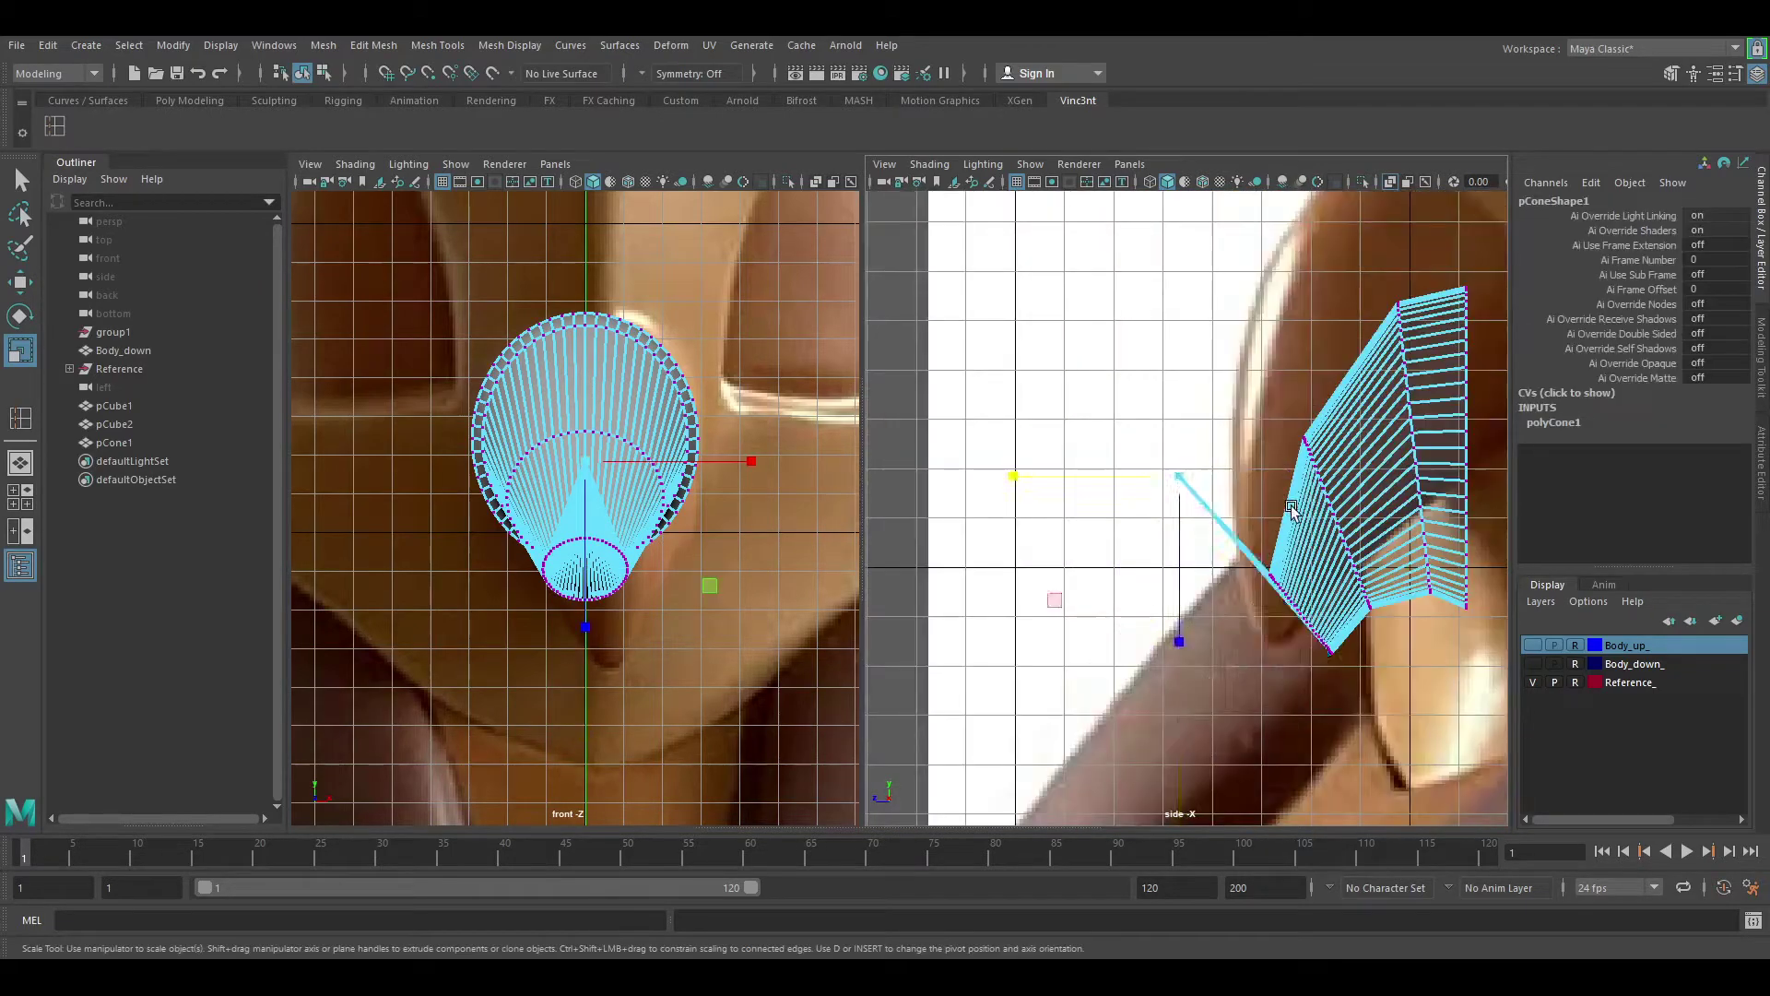
pyautogui.moveTo(1177, 640); pyautogui.dragTo(1106, 645)
pyautogui.press('w')
# Step: Scale the cone's vertices with Object X symmetry to narrow it into a teardrop
pyautogui.keyDown('alt'); pyautogui.moveTo(1249, 430); pyautogui.dragTo(1199, 433); pyautogui.keyUp('alt')
pyautogui.press('F8')
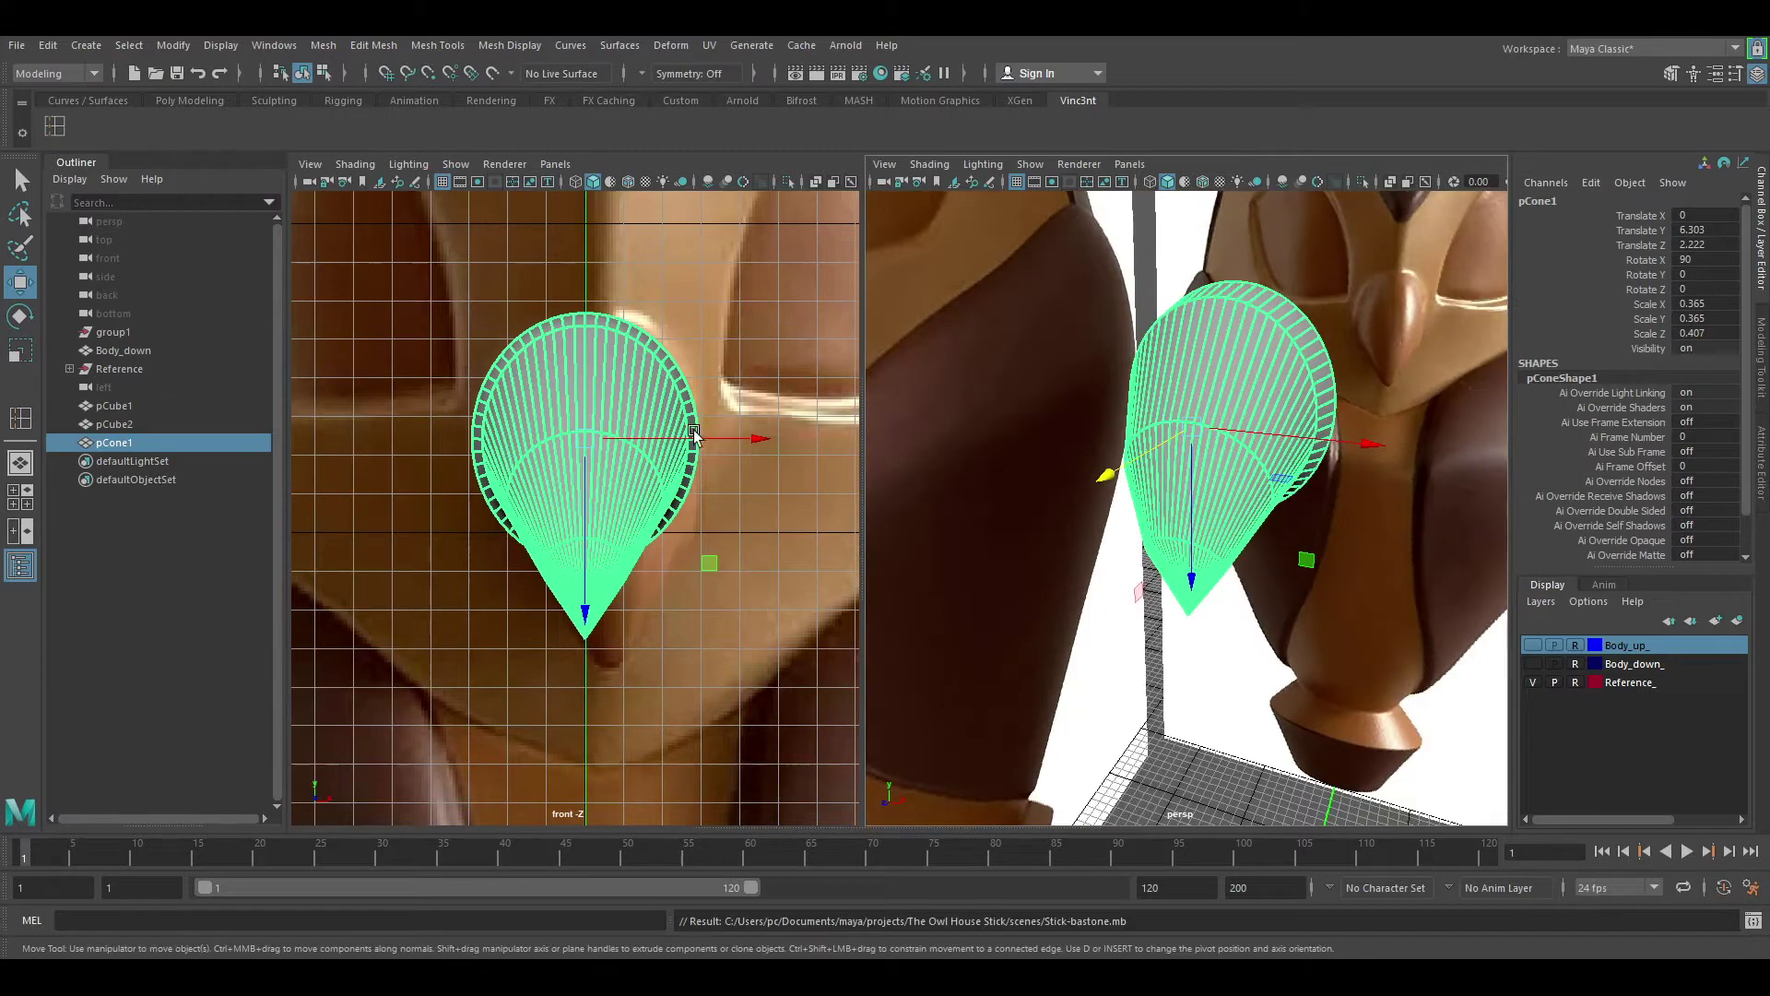
pyautogui.press('F8')
pyautogui.moveTo(375, 261); pyautogui.dragTo(575, 689)
pyautogui.press('r')
pyautogui.moveTo(526, 613); pyautogui.dragTo(664, 465)
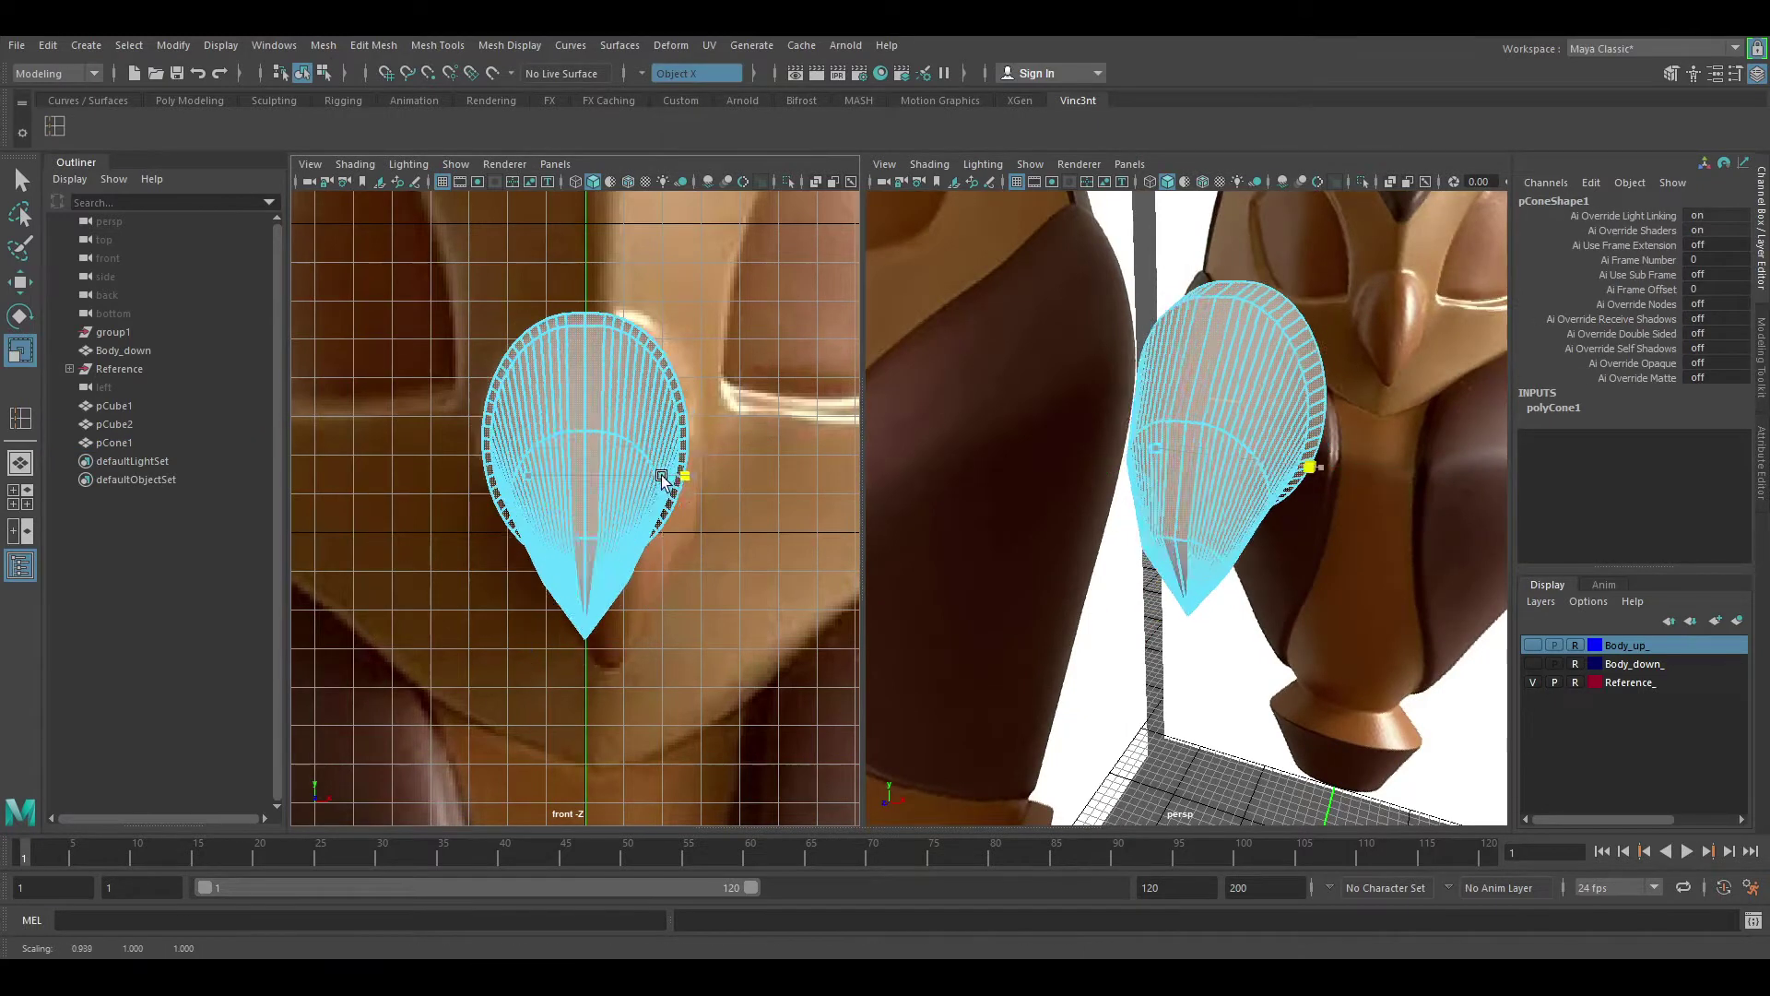
# Step: Bevel pCone1's edges with Ctrl+B at fraction 0.9 and one segment
pyautogui.press('F8')
pyautogui.press('f')
pyautogui.press('F8')
pyautogui.hotkey('ctrl', 'b')
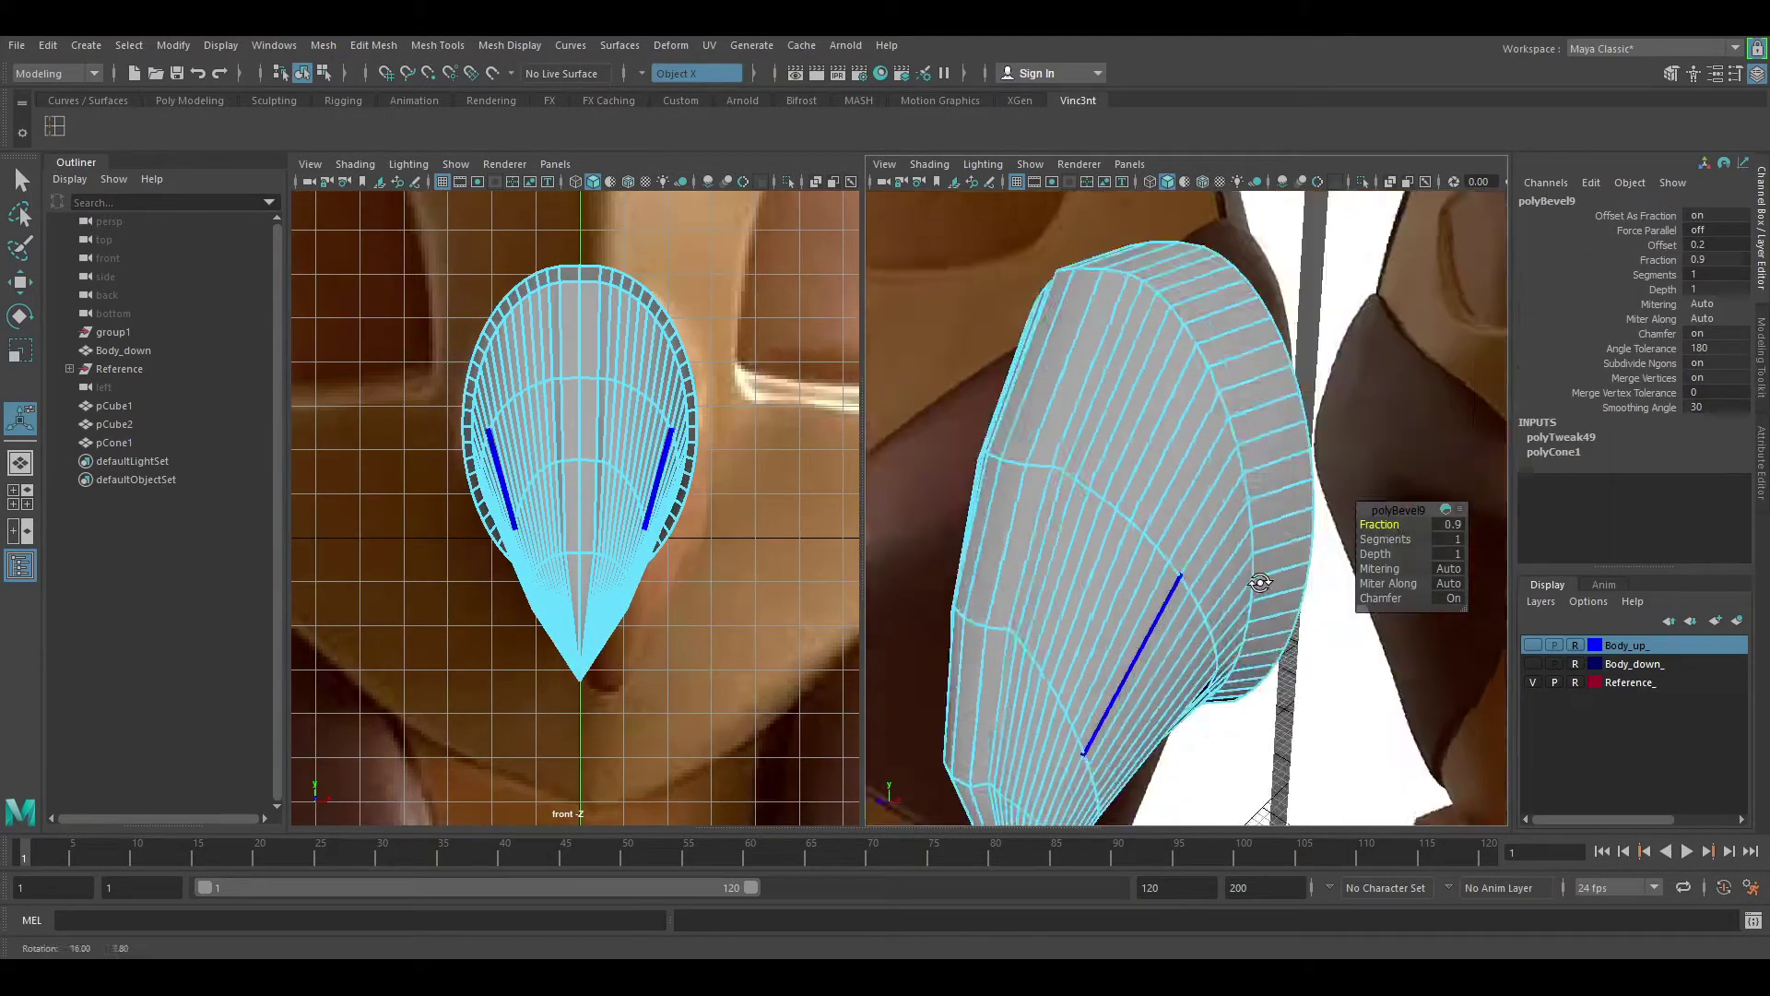